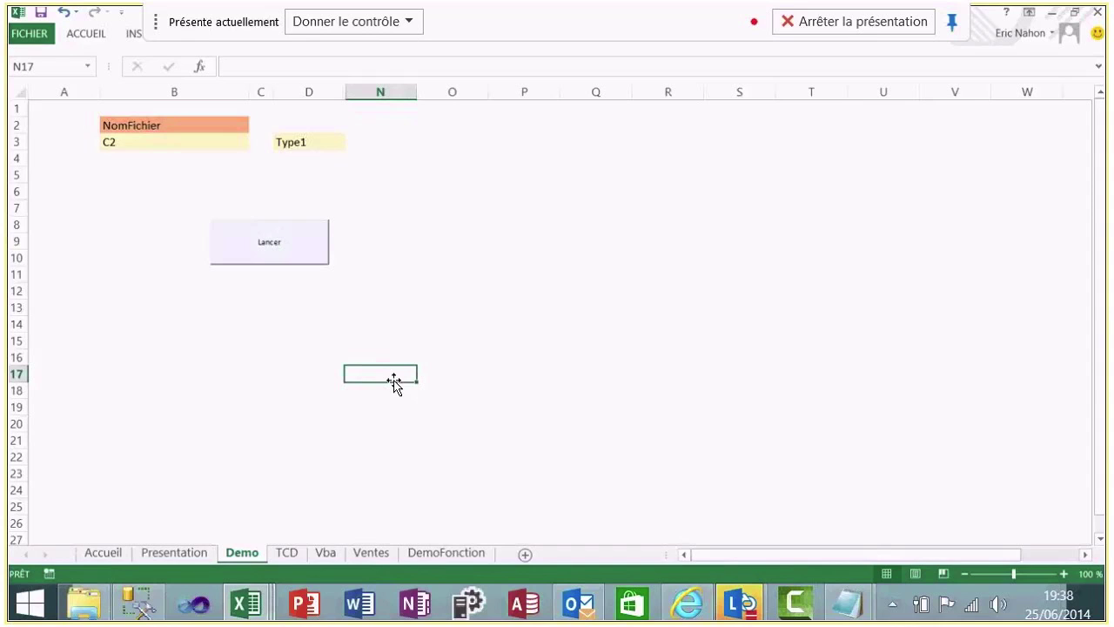
Switch to the Vente.xlsx workbook and examine the layout of its sales table
left_click(248, 607)
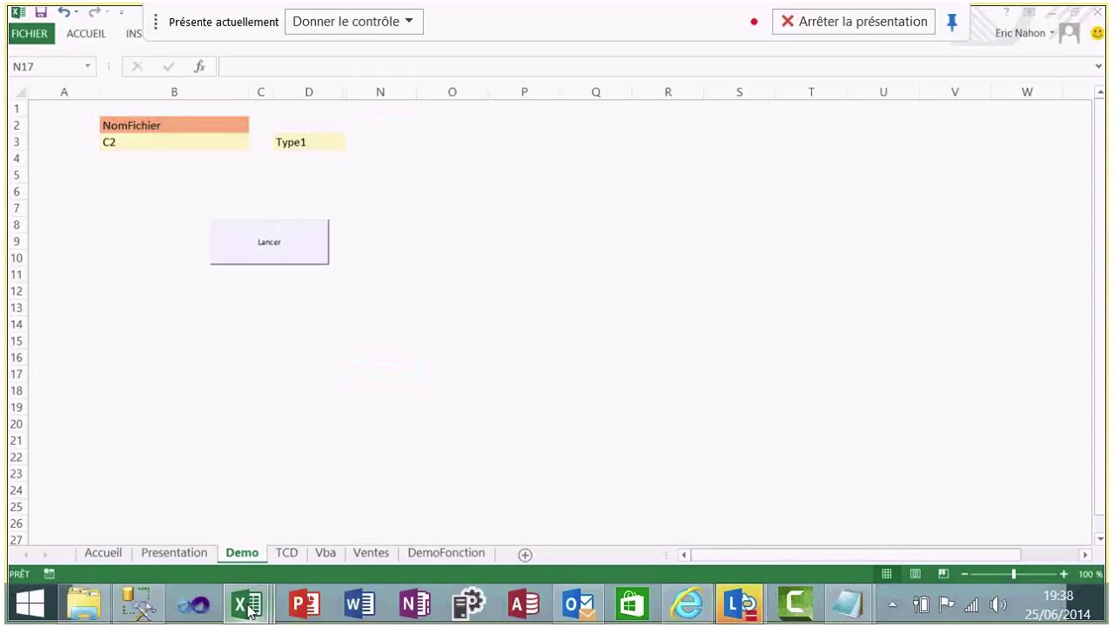
mouse_move(250, 610)
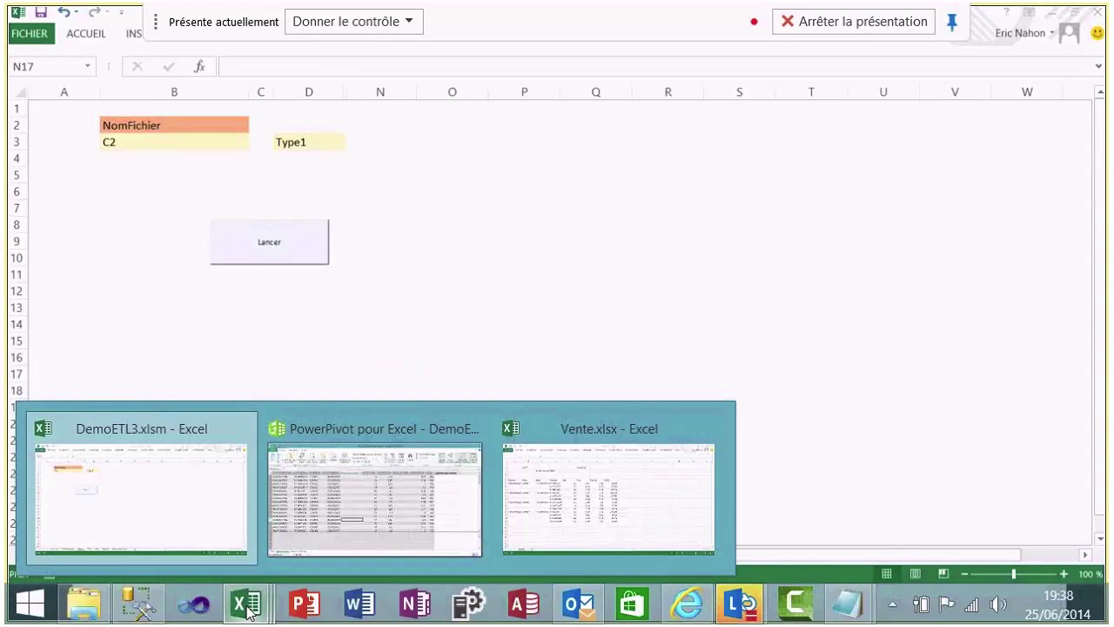
left_click(553, 508)
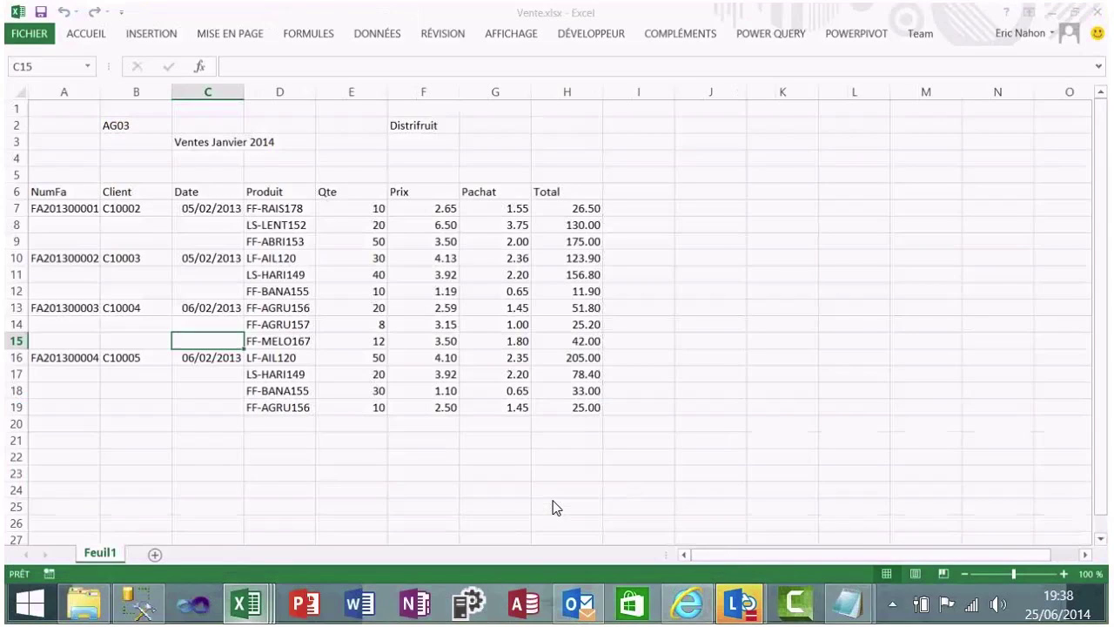
left_click(638, 357)
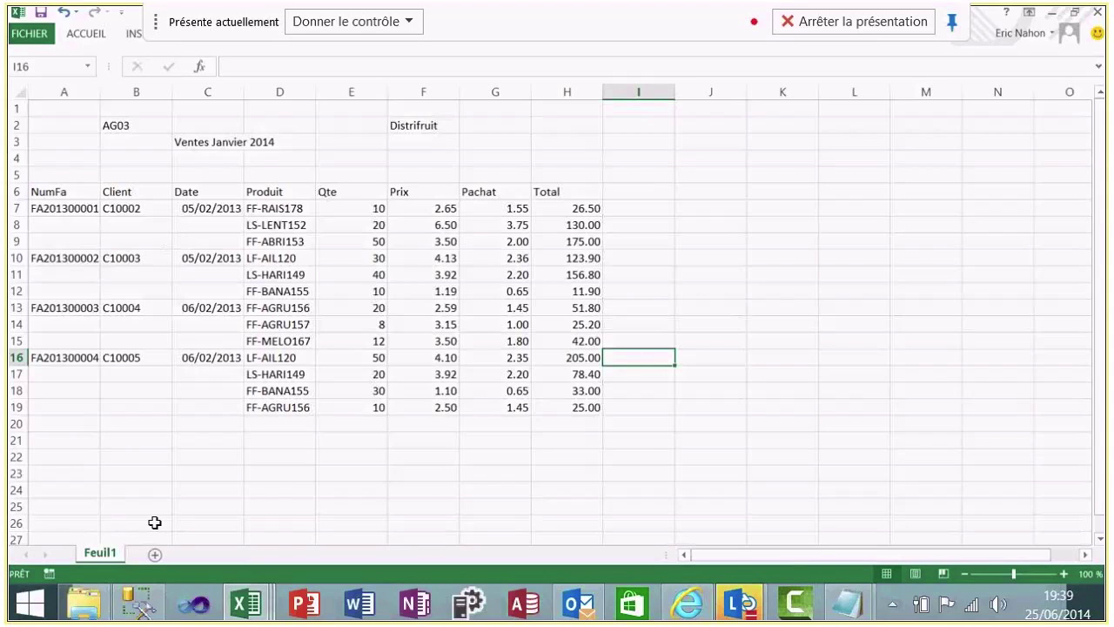
Open C1.xlsx from the VentesType1 folder in File Explorer and examine how its sales table is laid out
left_click(259, 604)
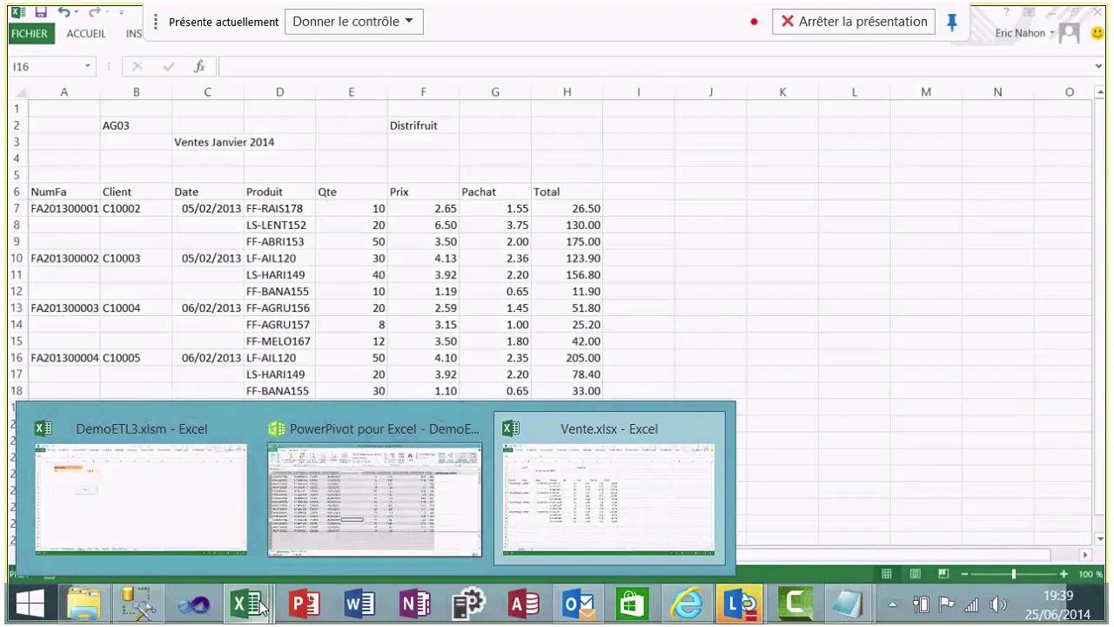
left_click(94, 605)
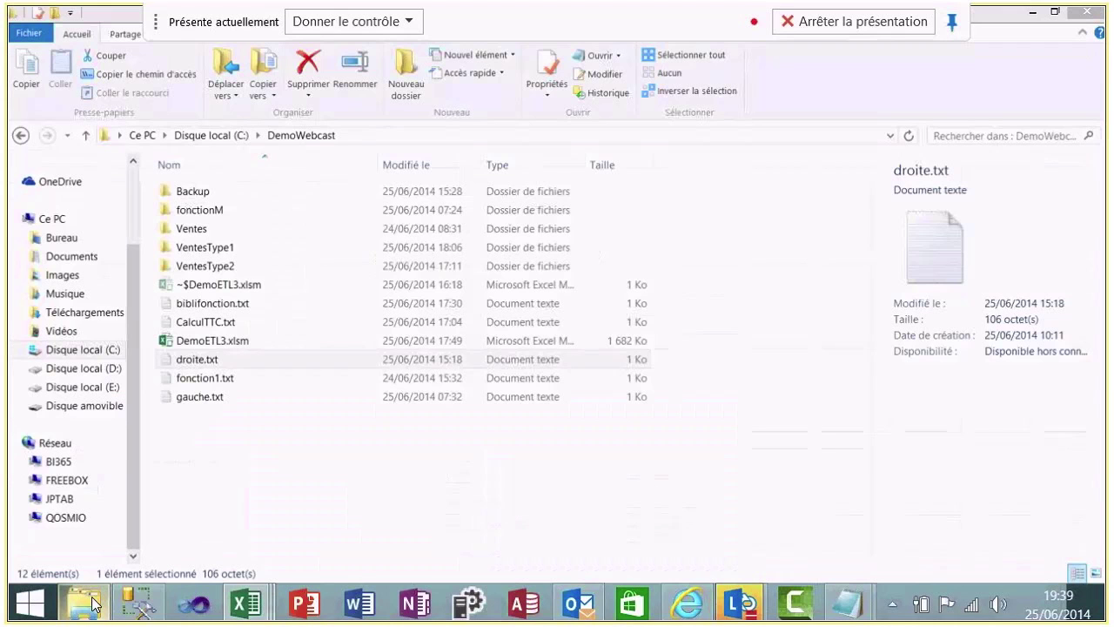
double_click(200, 249)
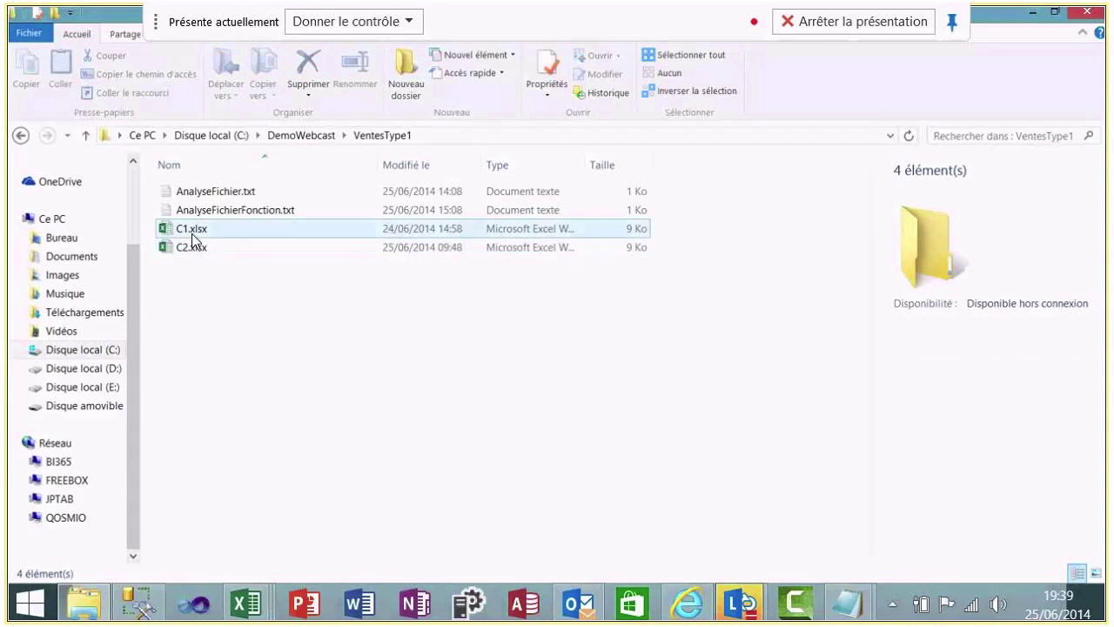
left_click(192, 234)
double_click(192, 234)
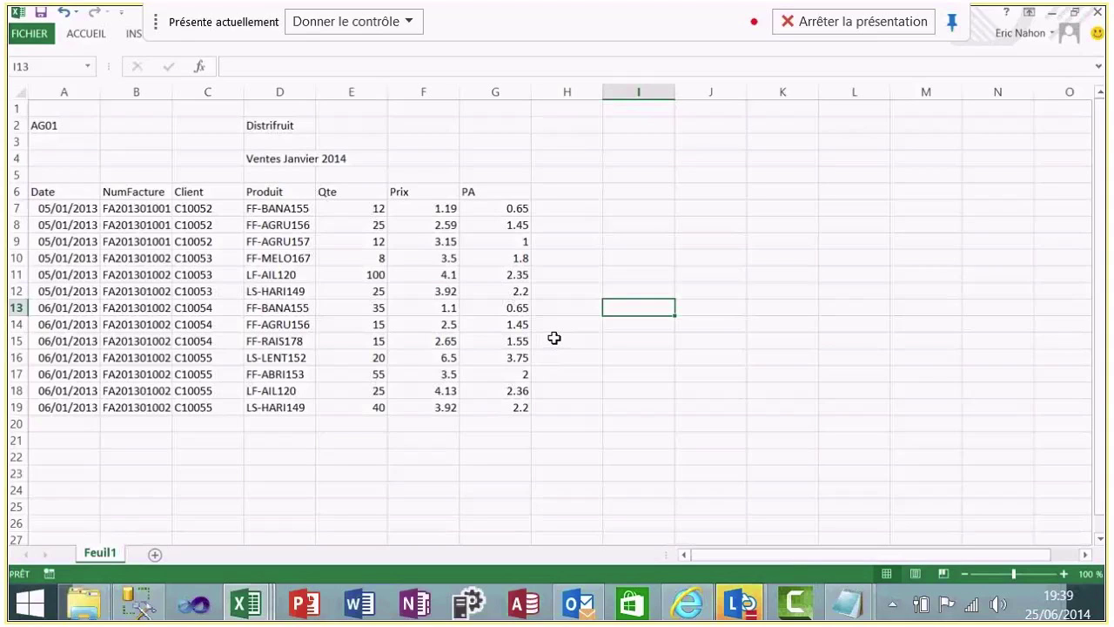
left_click(428, 248)
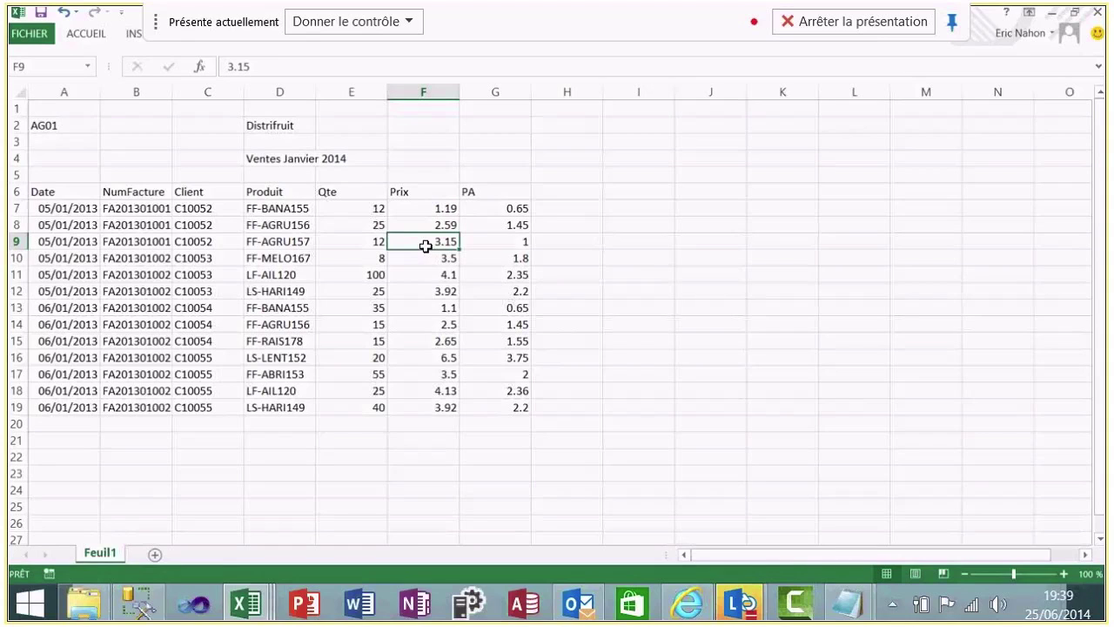
In DemoETL3.xlsm, set NomFichier to Vente and the file type to Type2 on the Demo sheet, and launch the import
left_click(253, 610)
left_click(155, 553)
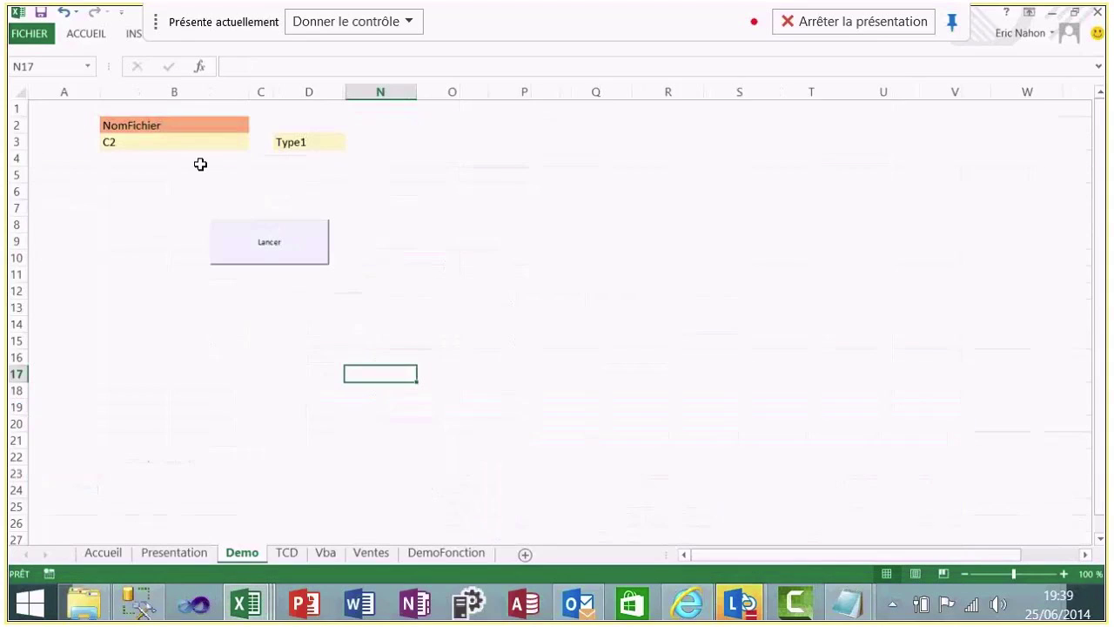
left_click(151, 143)
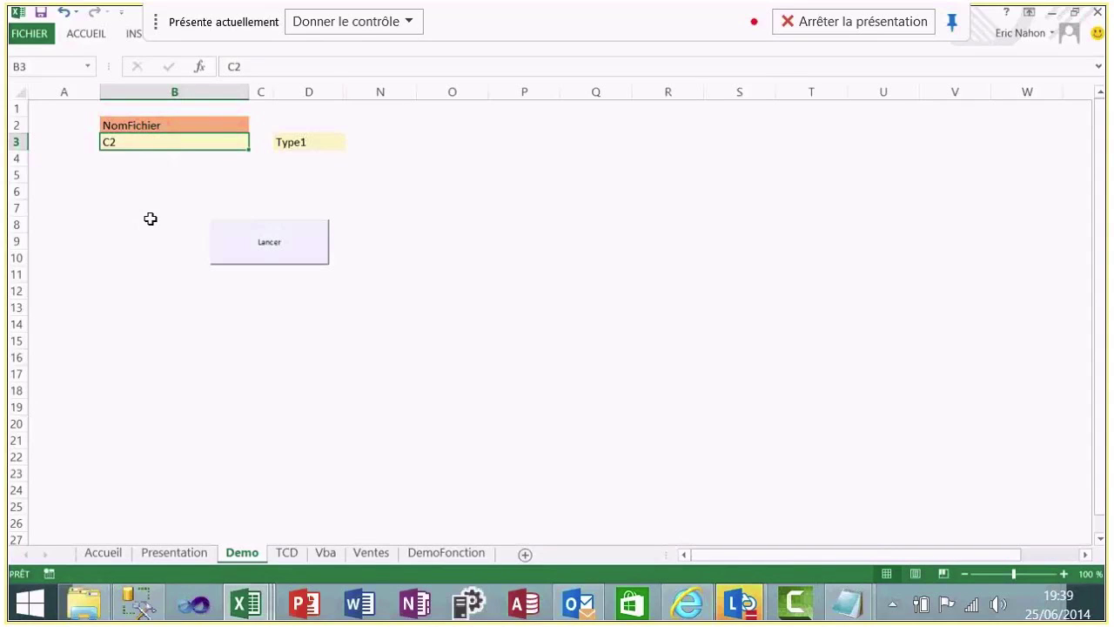
type("Vente")
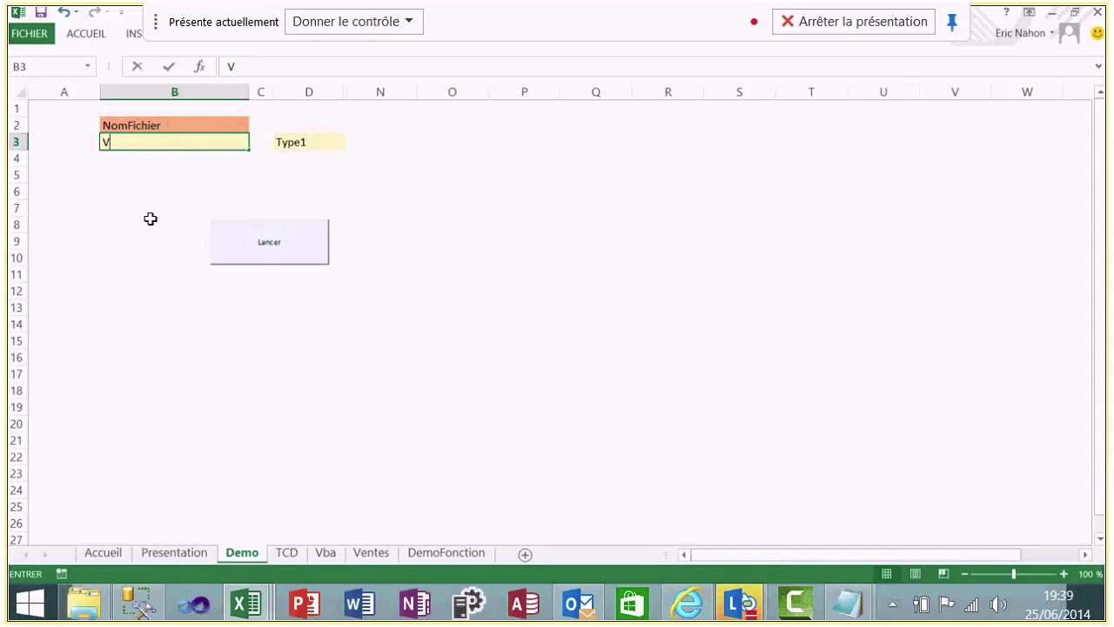
left_click(343, 174)
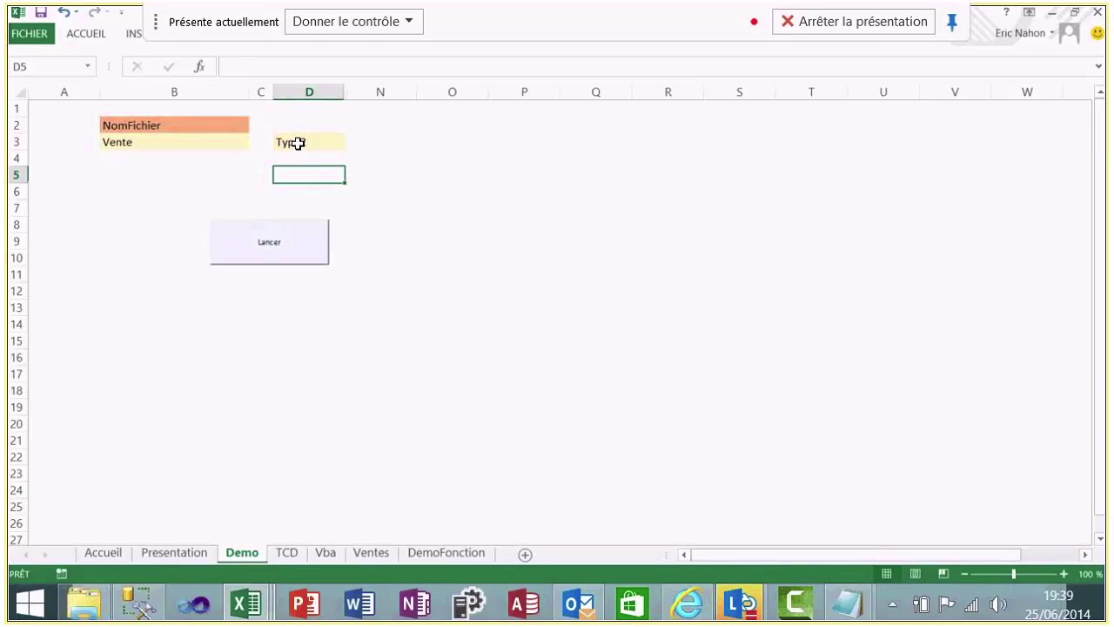
left_click(144, 141)
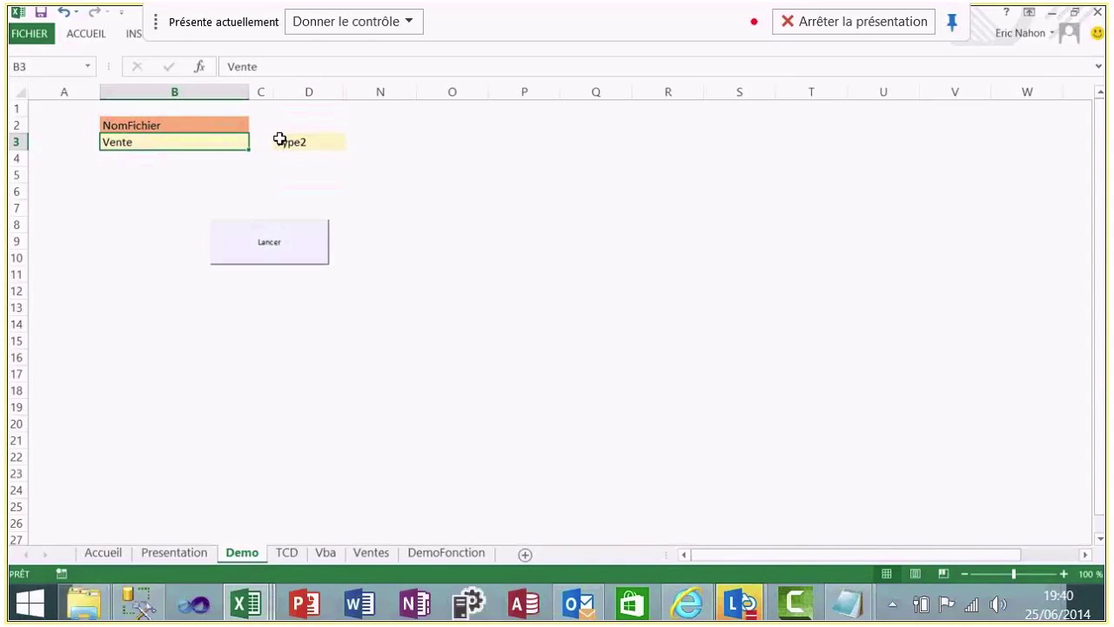
left_click(268, 249)
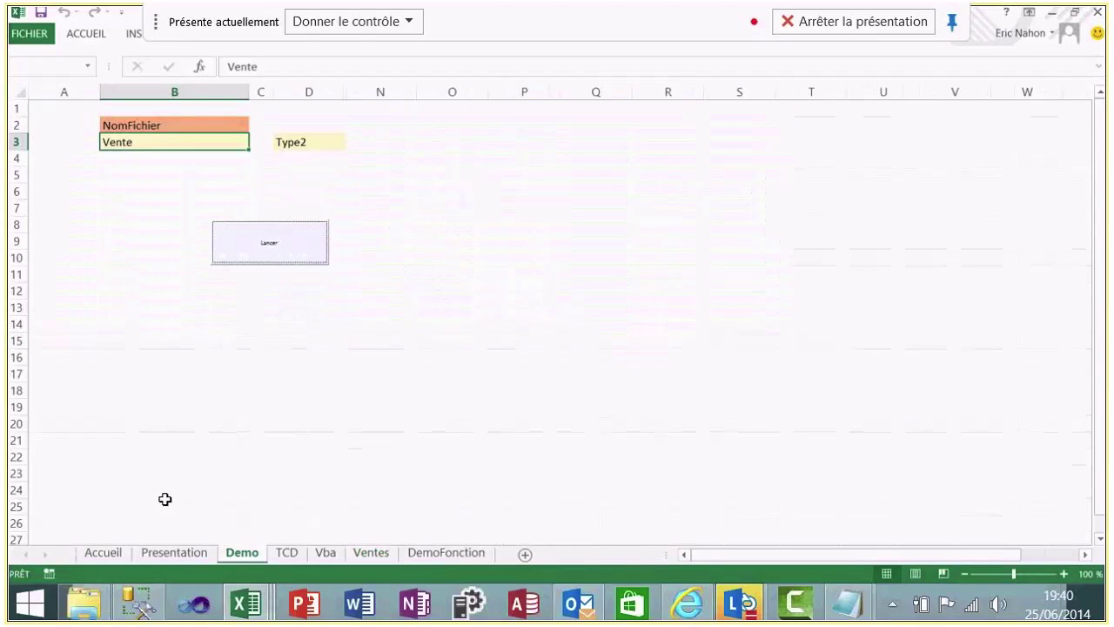
Run the delete query on dbo.LigneFacturebis in SQL Server Management Studio, and relaunch the Vente import from DemoETL3.xlsm
left_click(135, 604)
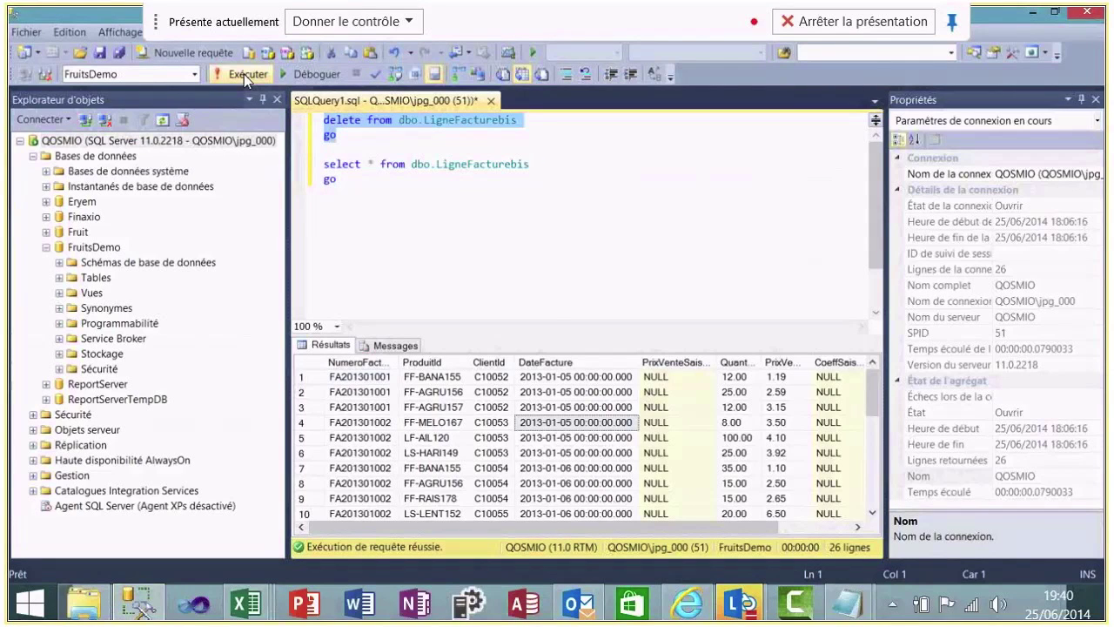
left_click(244, 74)
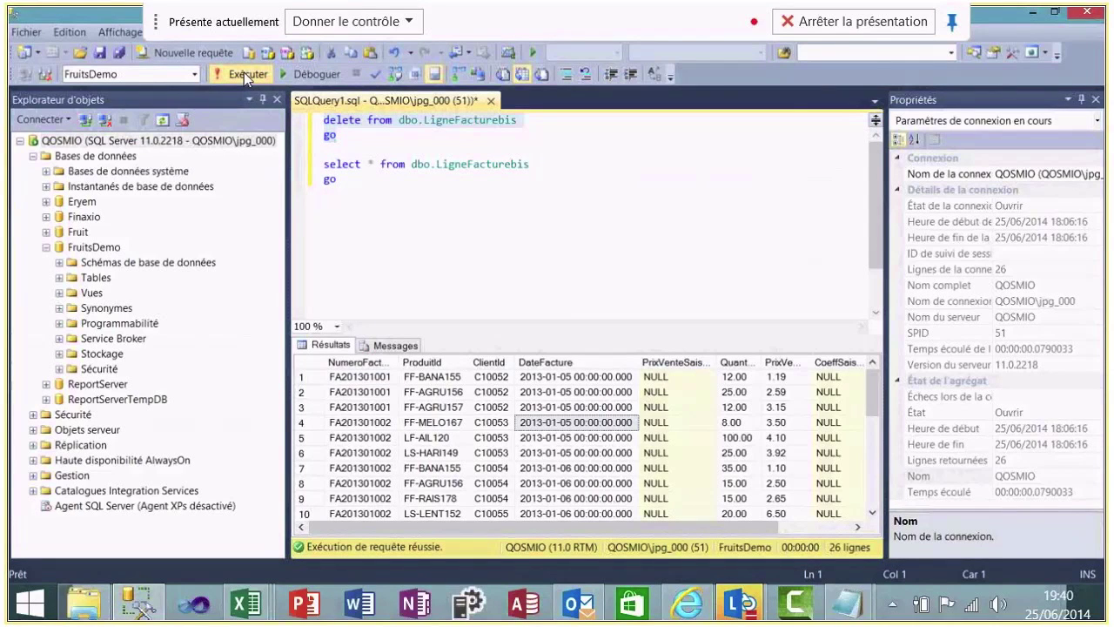
mouse_move(247, 615)
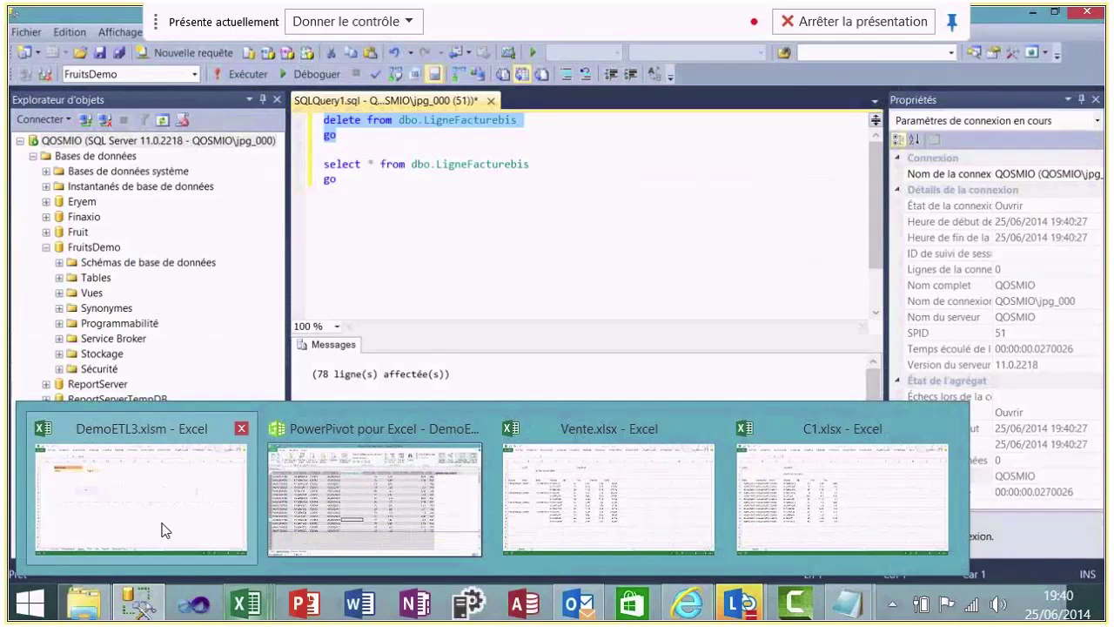
left_click(166, 530)
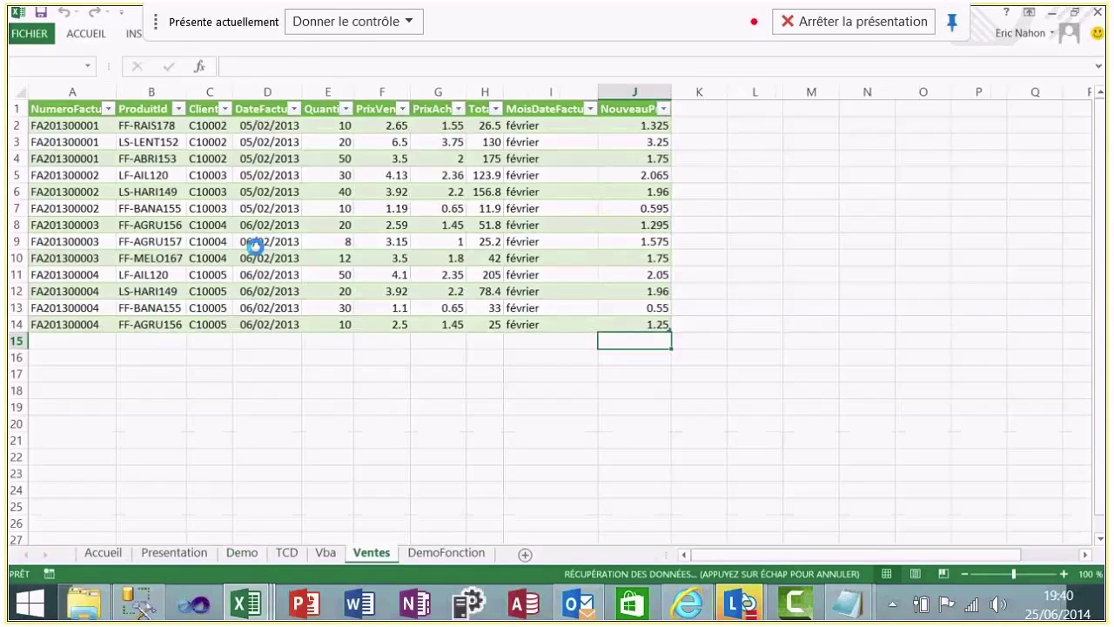
Switch to SQL Server Management Studio, run only the select query on dbo.LigneFacturebis and review the returned rows
left_click(139, 604)
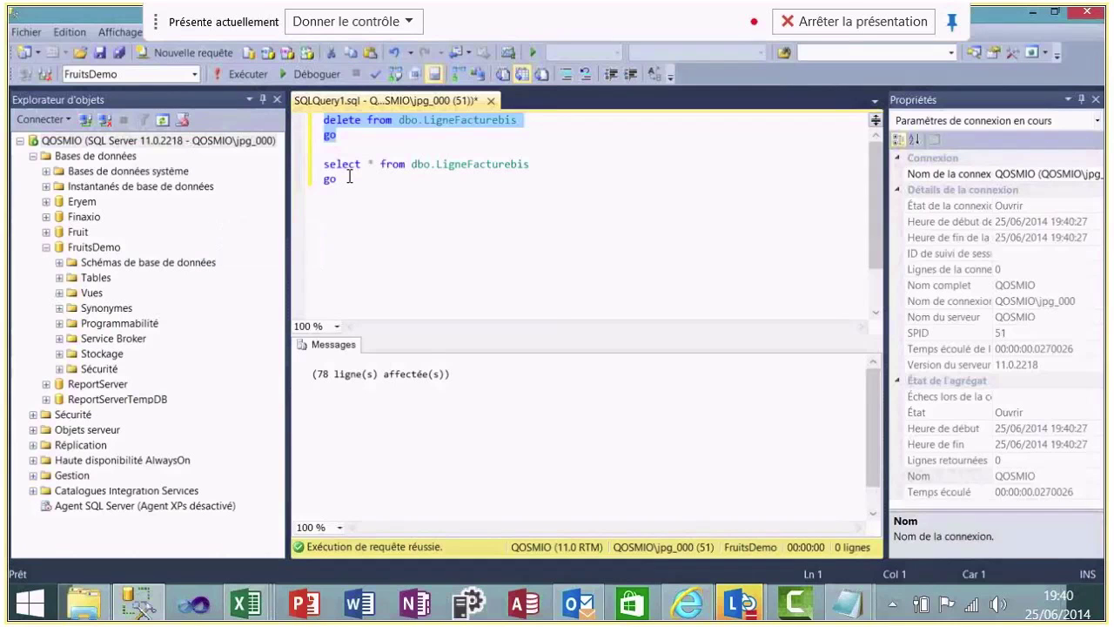
left_click_drag(531, 164, 325, 169)
key("F5")
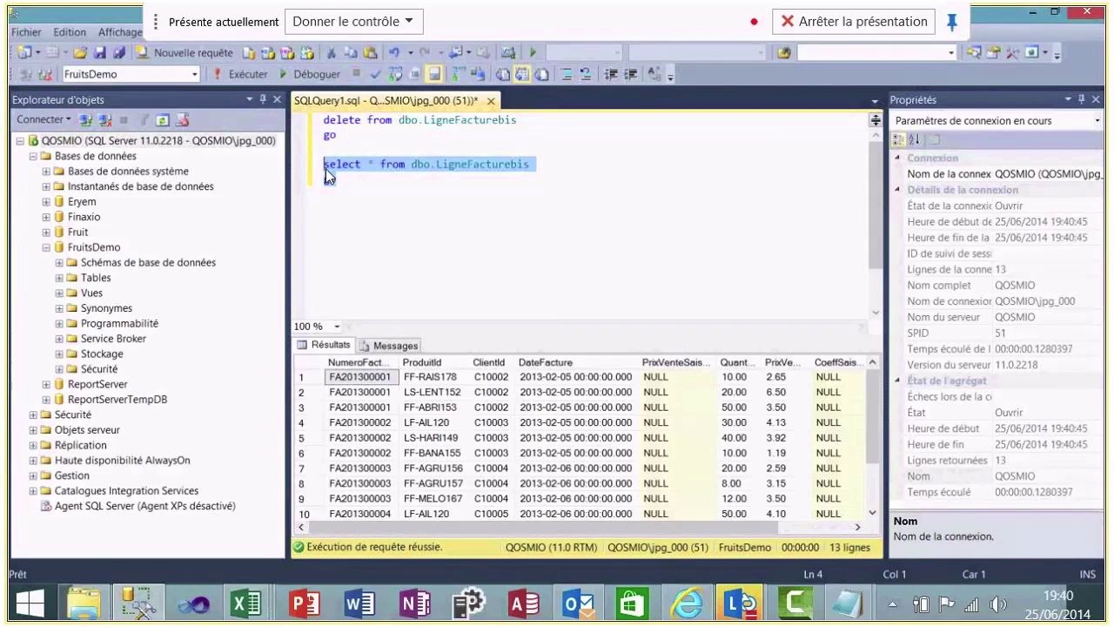
scroll(690, 527, "down", 2)
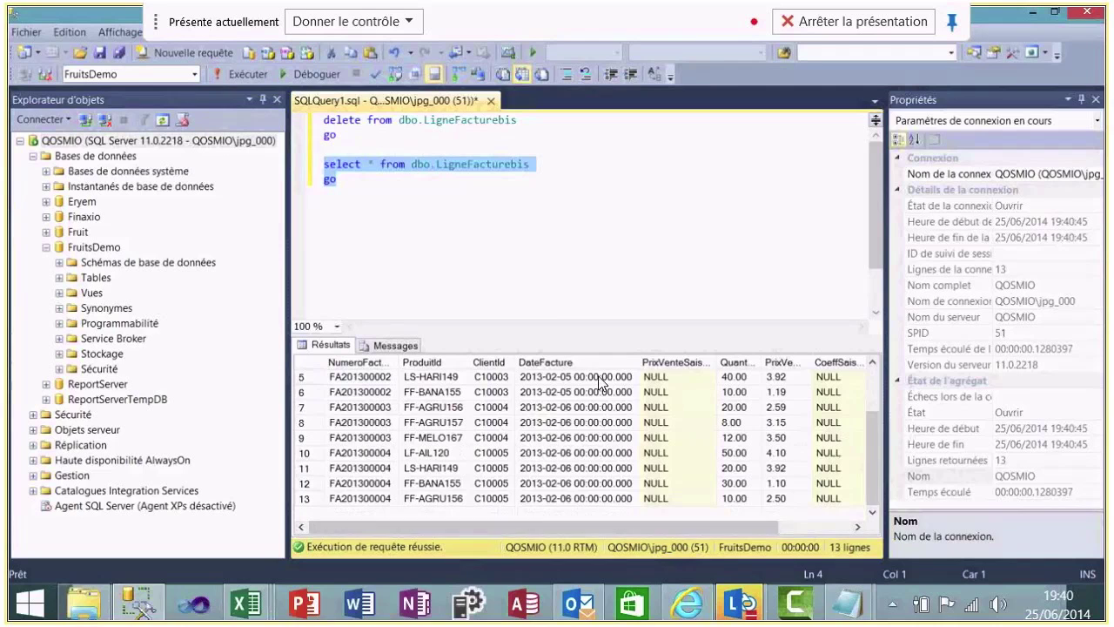
Return to DemoETL3.xlsm, set NomFichier to C1 and the file type to Type1, and launch the import
left_click(253, 610)
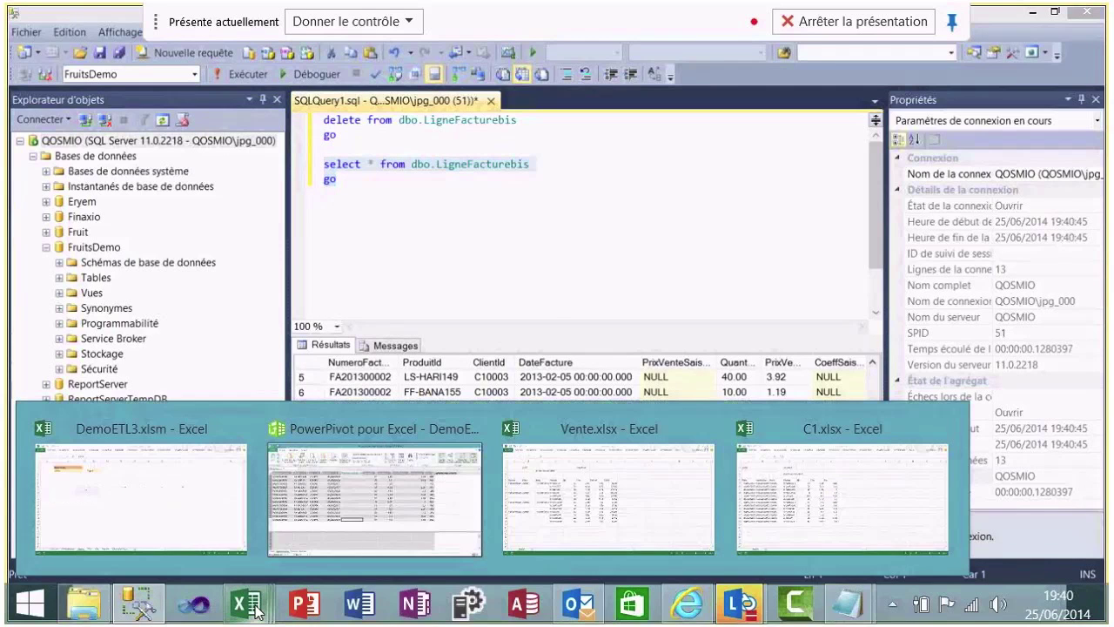
left_click(209, 496)
key("Return")
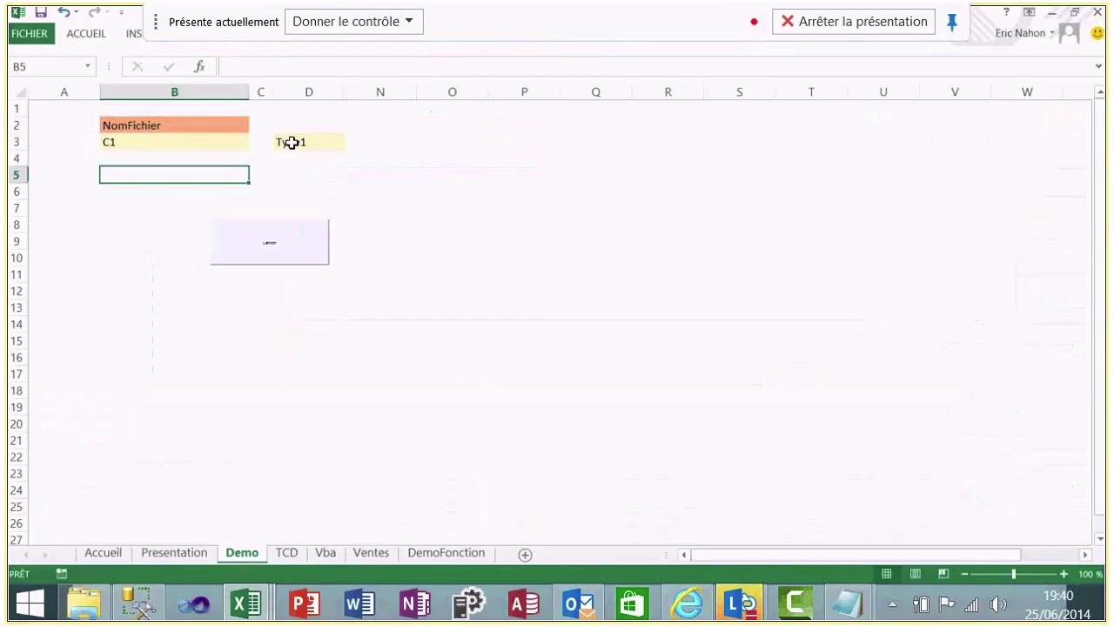
left_click(258, 252)
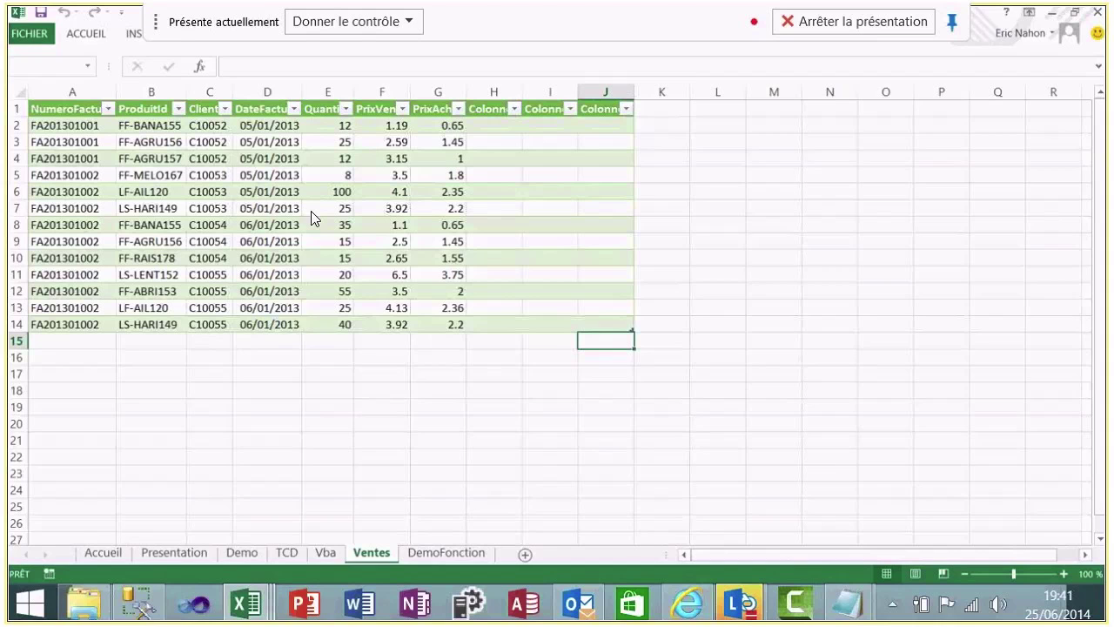
Go back to the Demo sheet, and rerun the dbo.LigneFacturebis select query in SQL Server Management Studio to check the C1 import
left_click(242, 553)
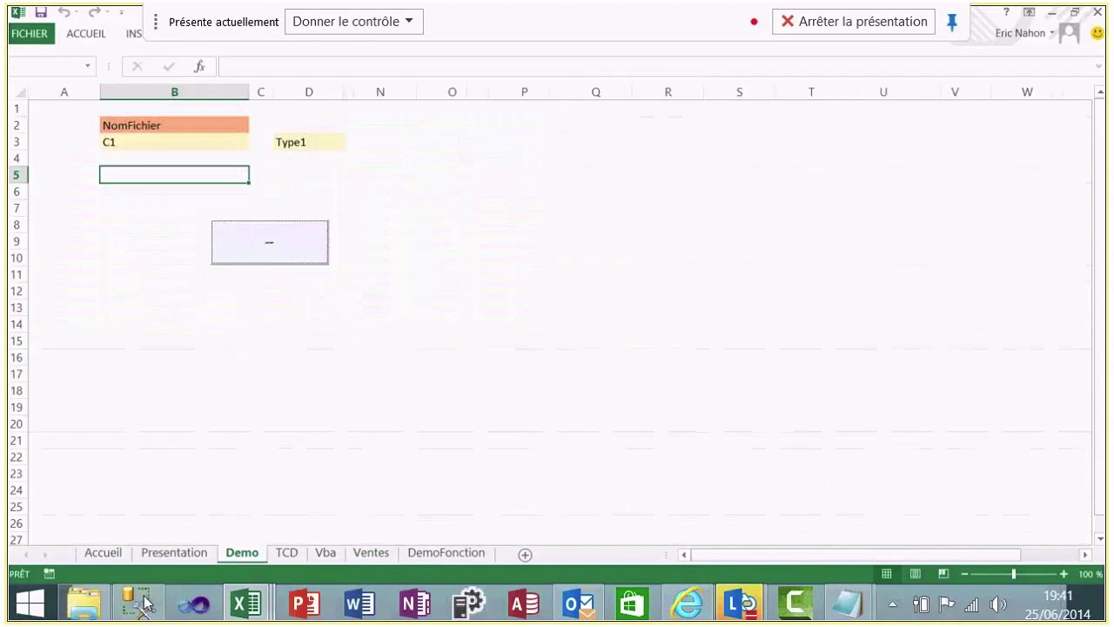
left_click(139, 602)
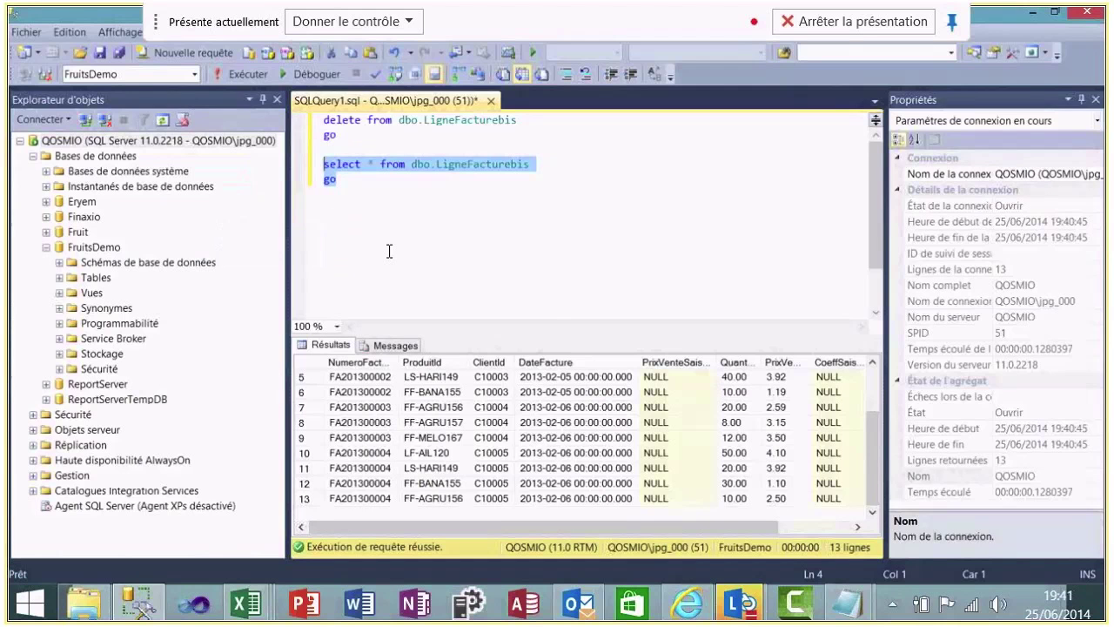
key("F5")
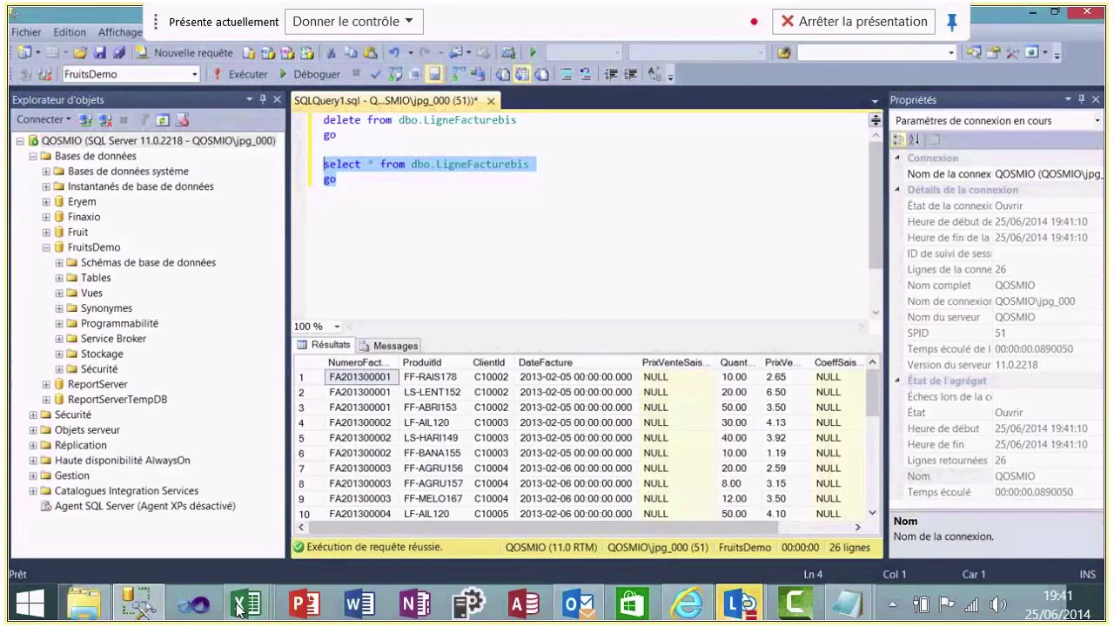
Check the imported invoice lines in the PowerPivot window and the pivot table on the TCD sheet of DemoETL3.xlsm
left_click(247, 606)
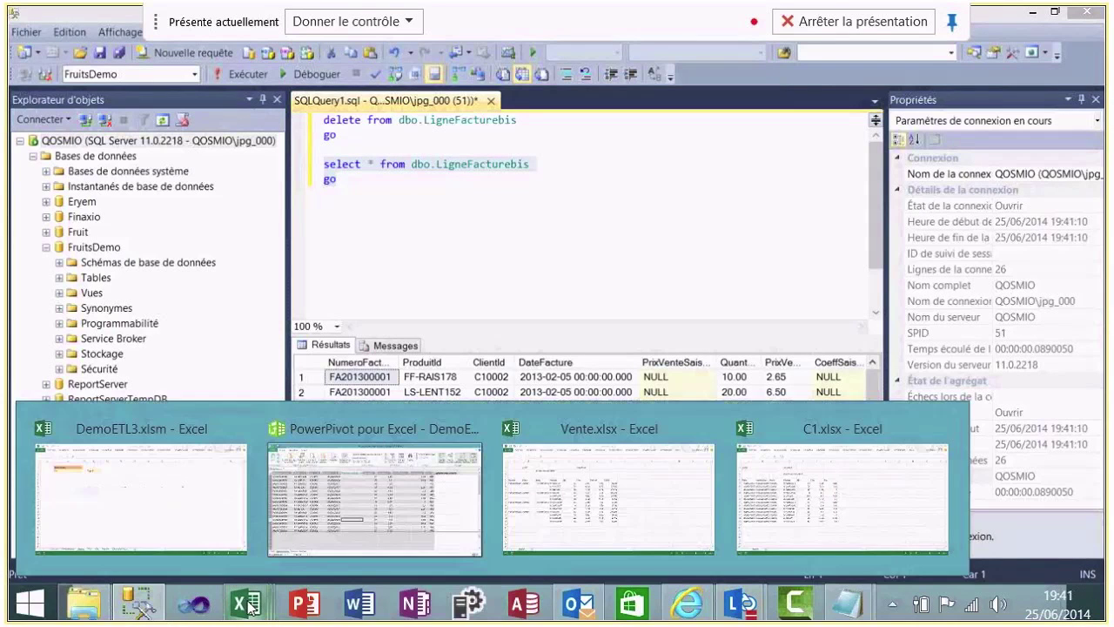
left_click(350, 479)
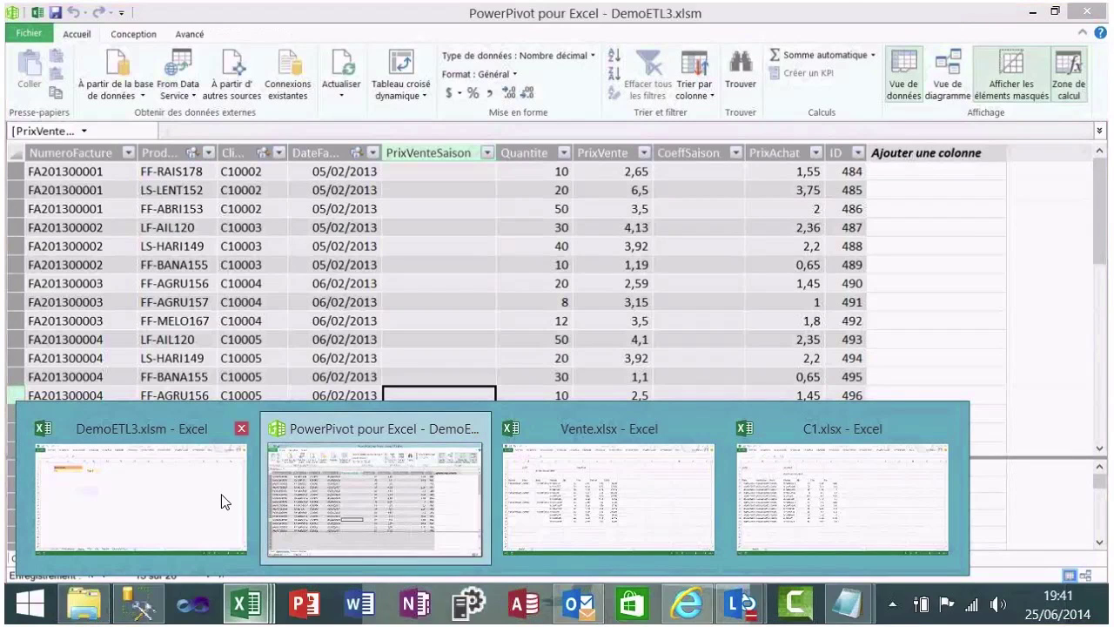
left_click(225, 501)
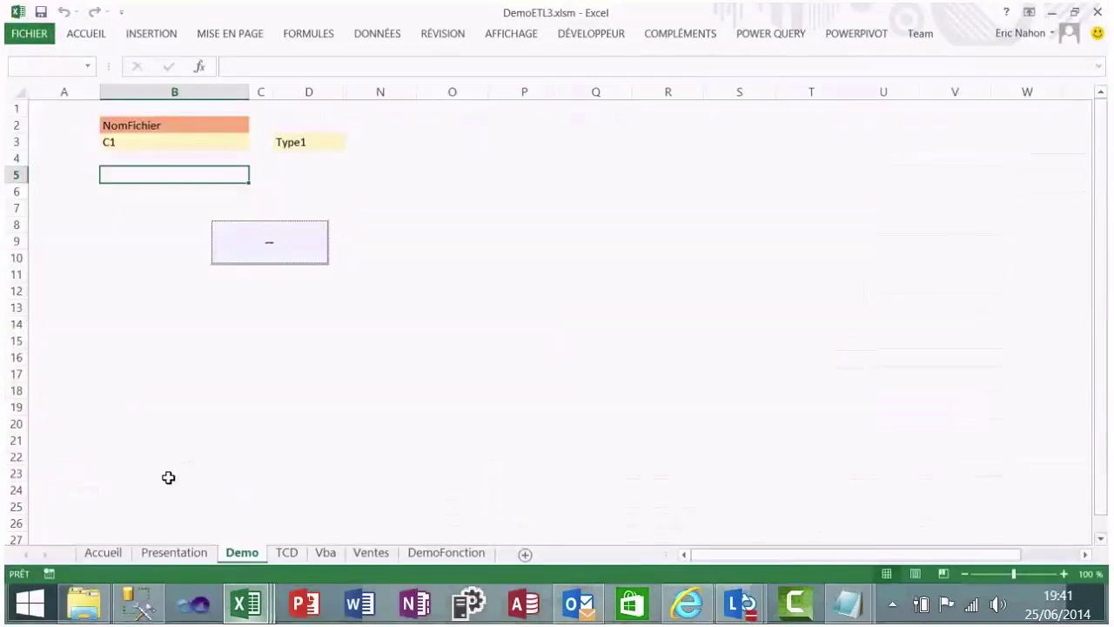
left_click(296, 555)
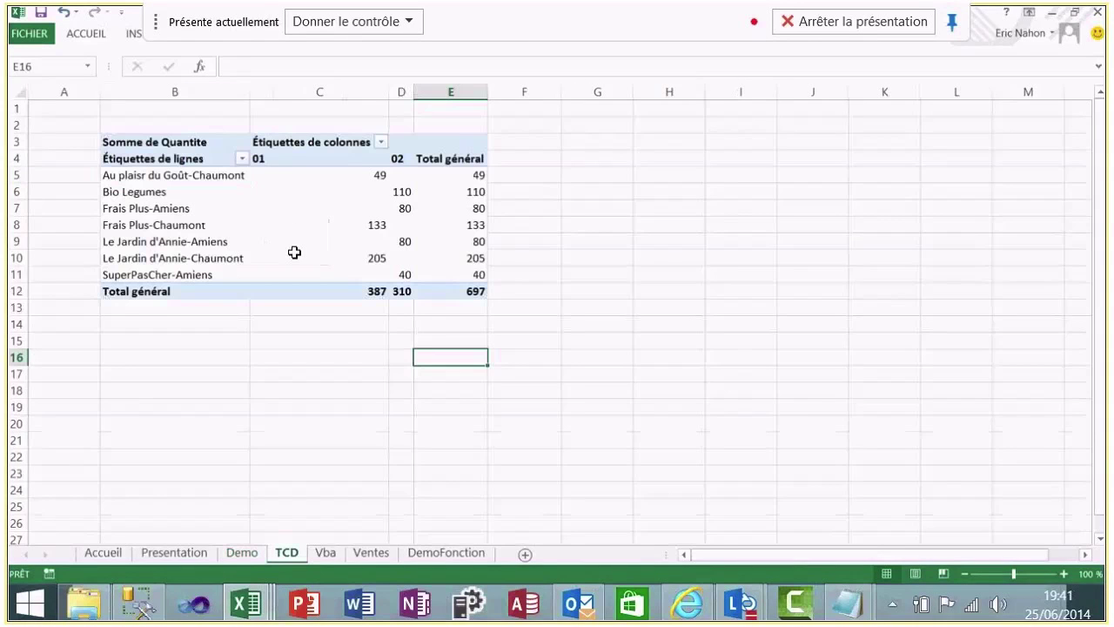
Unhide the columns between D and N on the Demo sheet and display the formula in the Adresse table's cell F3
left_click(244, 554)
left_click_drag(309, 91, 378, 91)
right_click(378, 90)
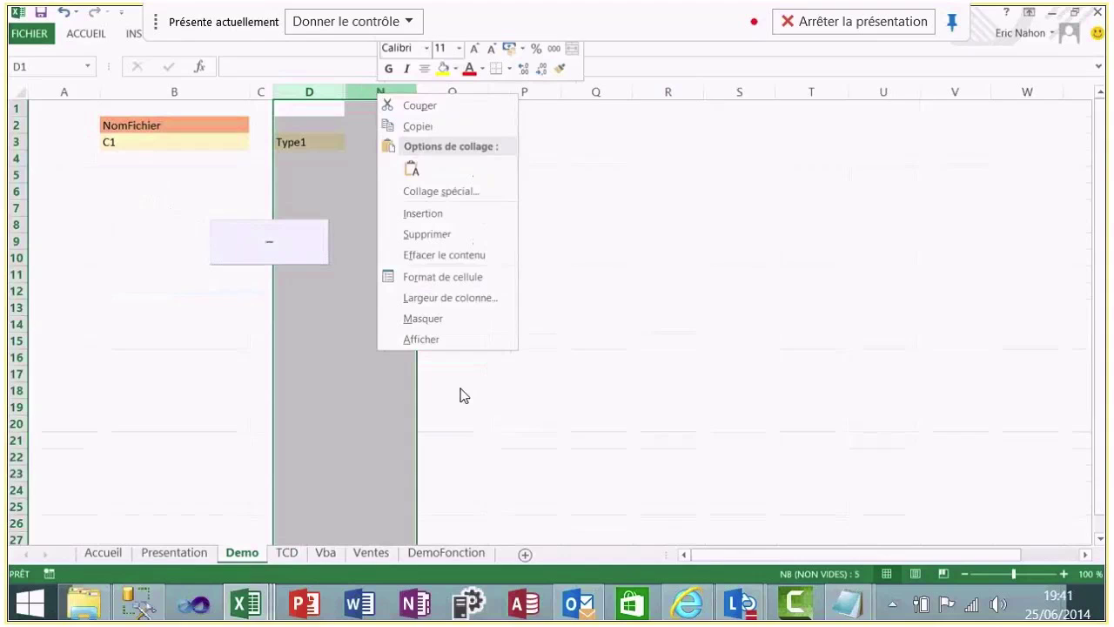
left_click(437, 340)
left_click(579, 357)
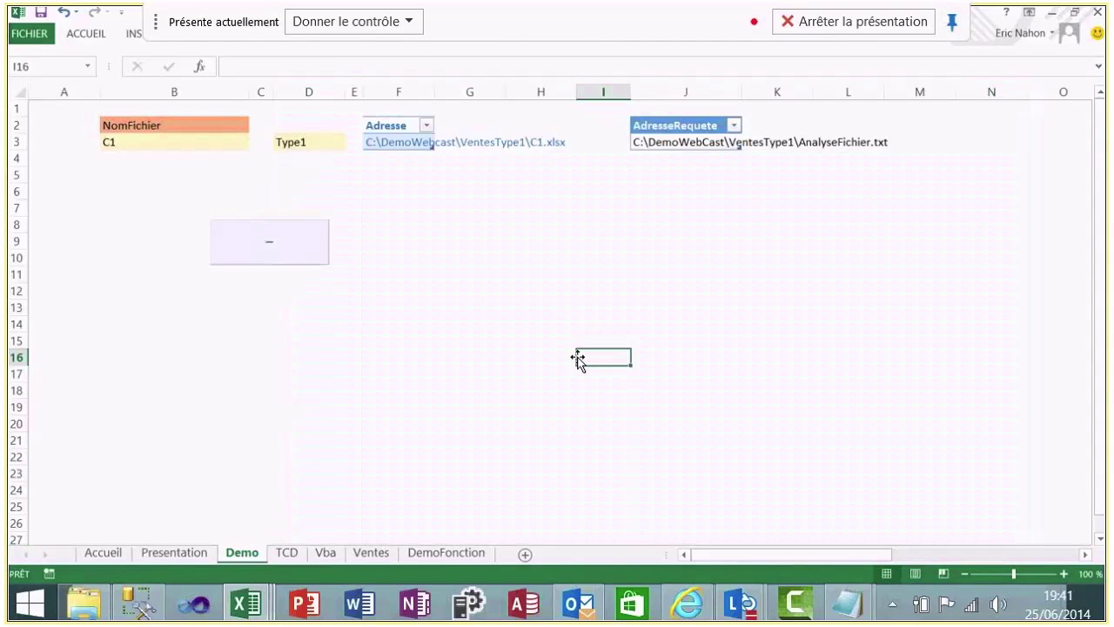
left_click(391, 146)
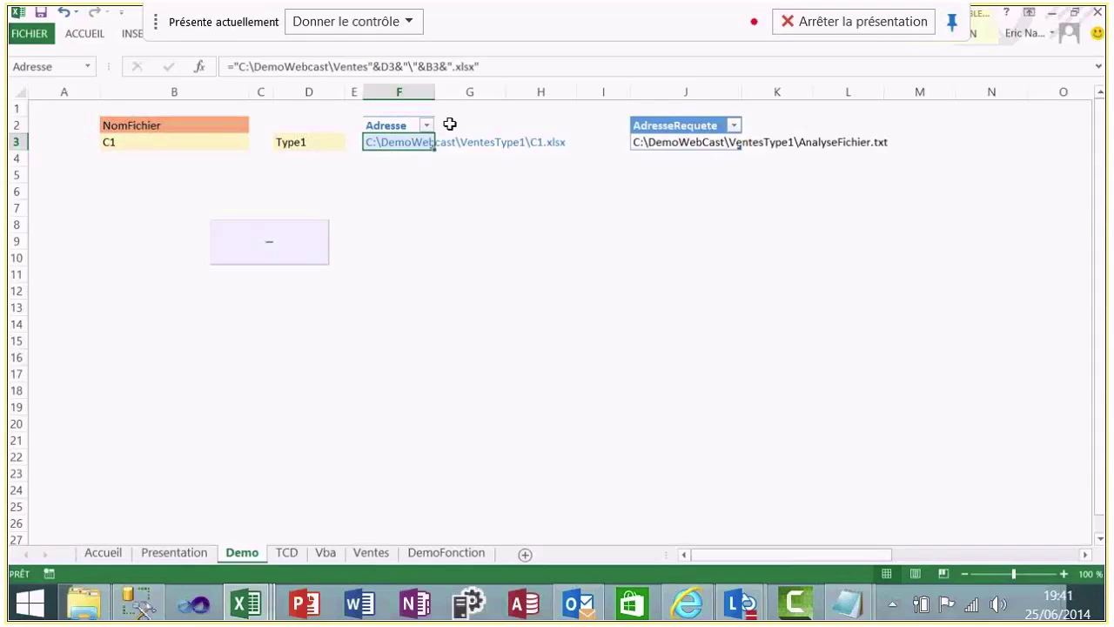
Examine the AdresseRequete formula in cell J3, including its VentesType1 and VentesType2 path segments, without changing it
left_click(653, 144)
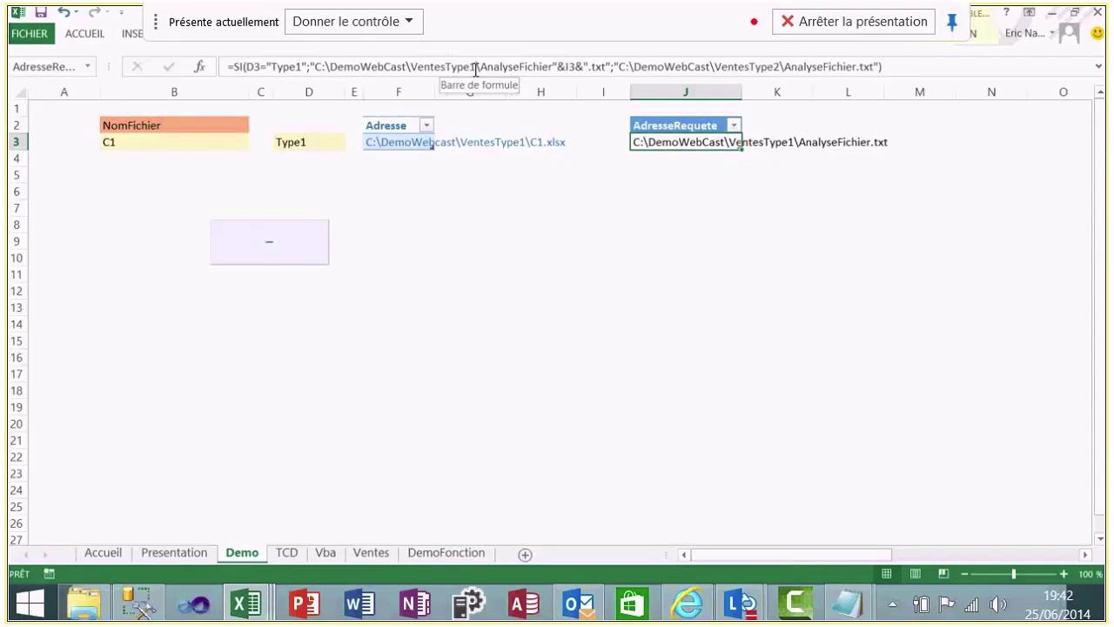
left_click_drag(476, 68, 413, 67)
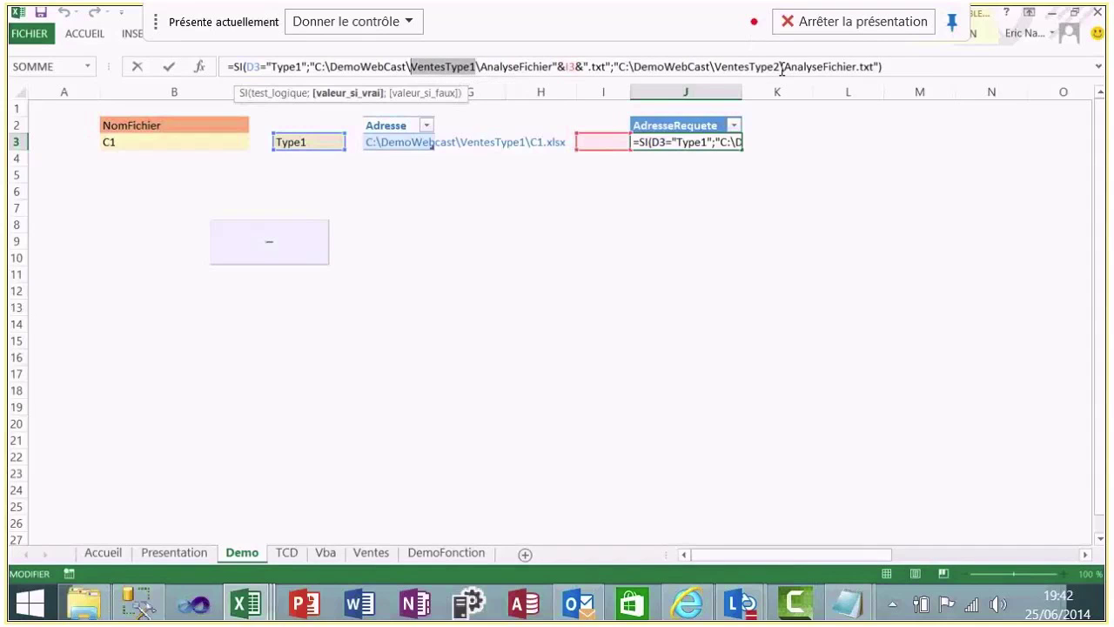
left_click_drag(780, 67, 714, 67)
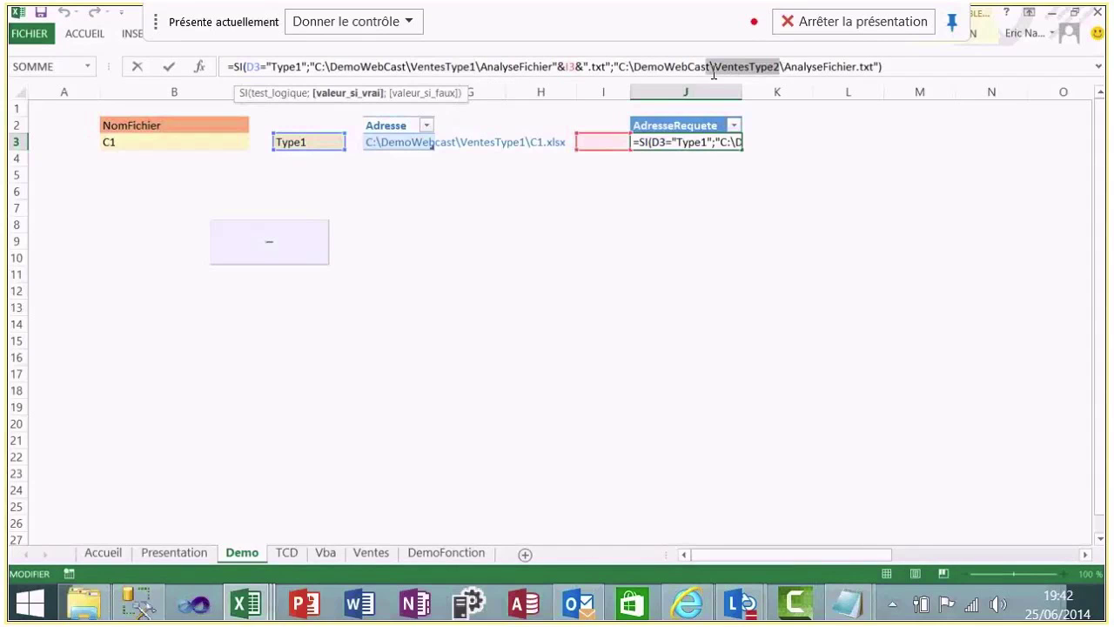
left_click(701, 270)
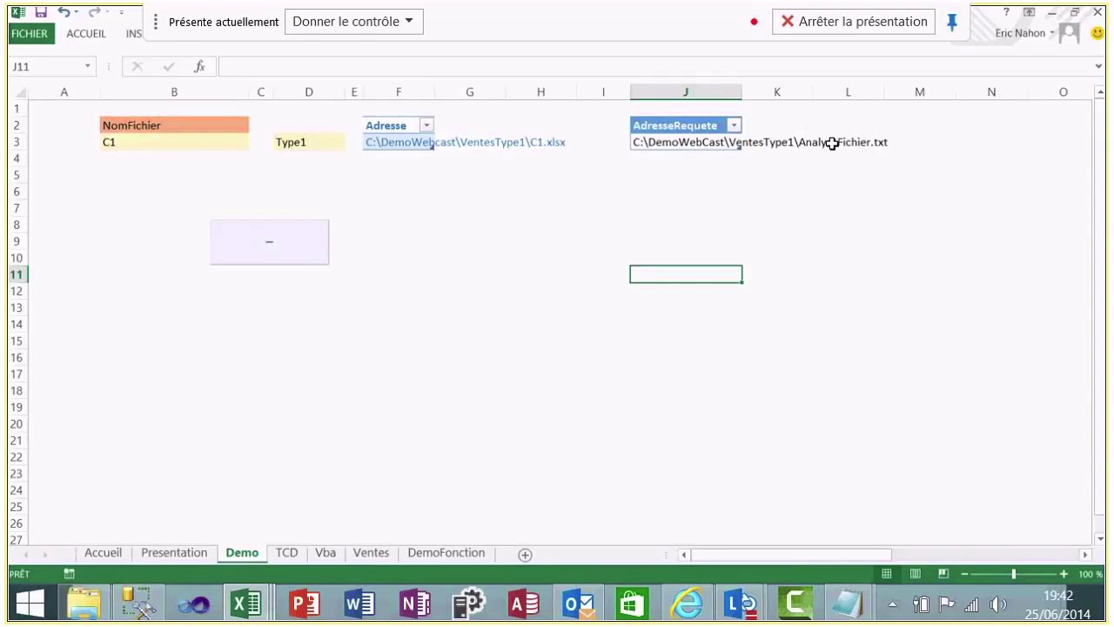
left_click(654, 145)
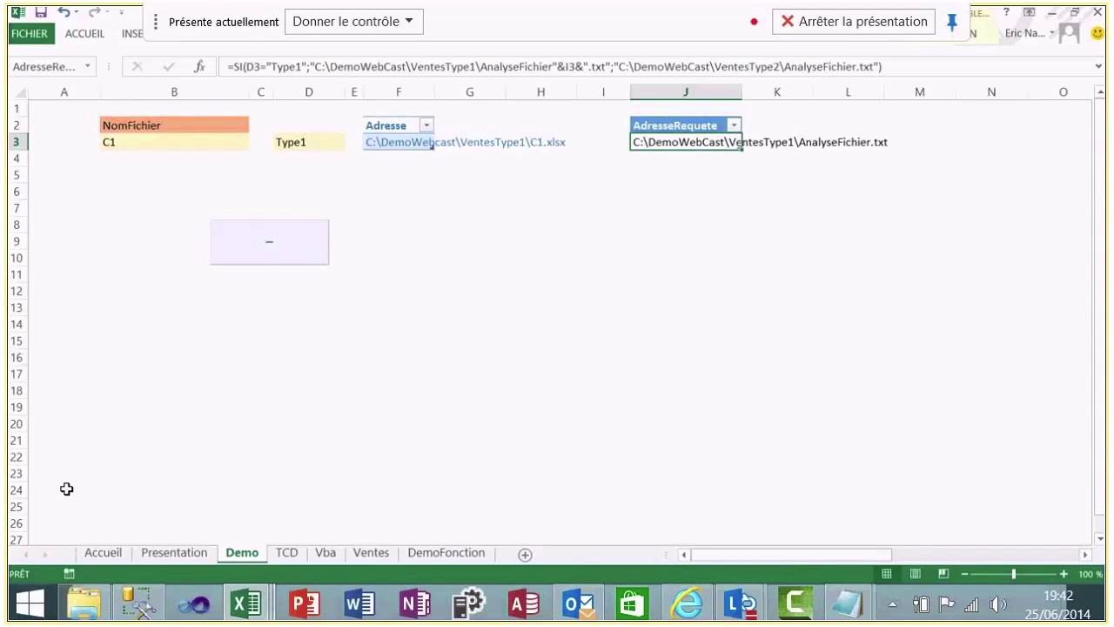
mouse_move(98, 602)
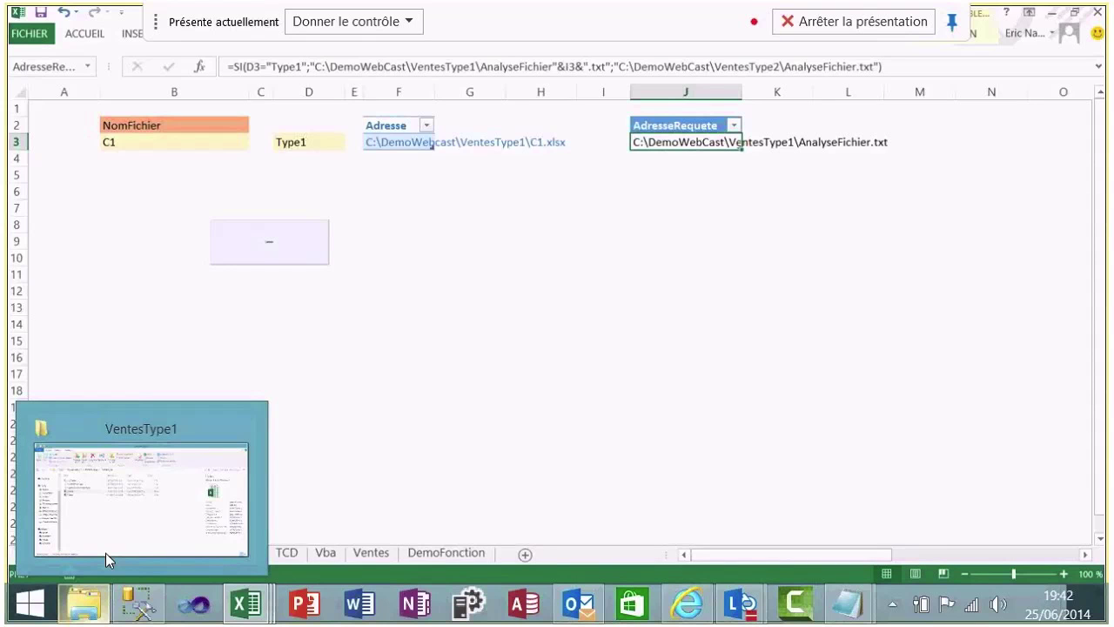
mouse_move(112, 552)
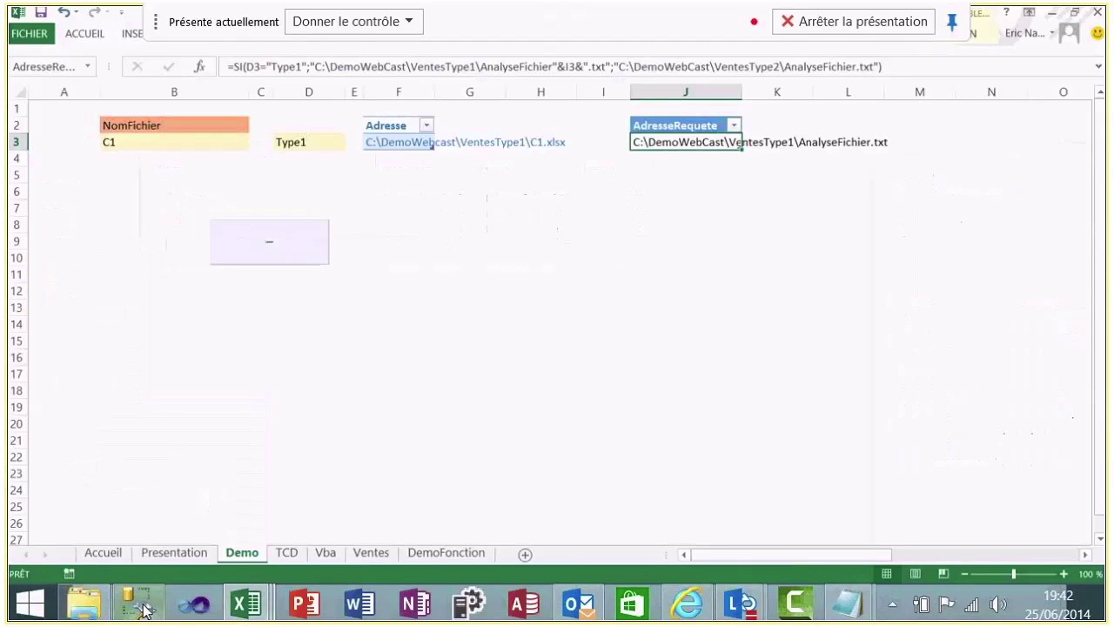
mouse_move(246, 602)
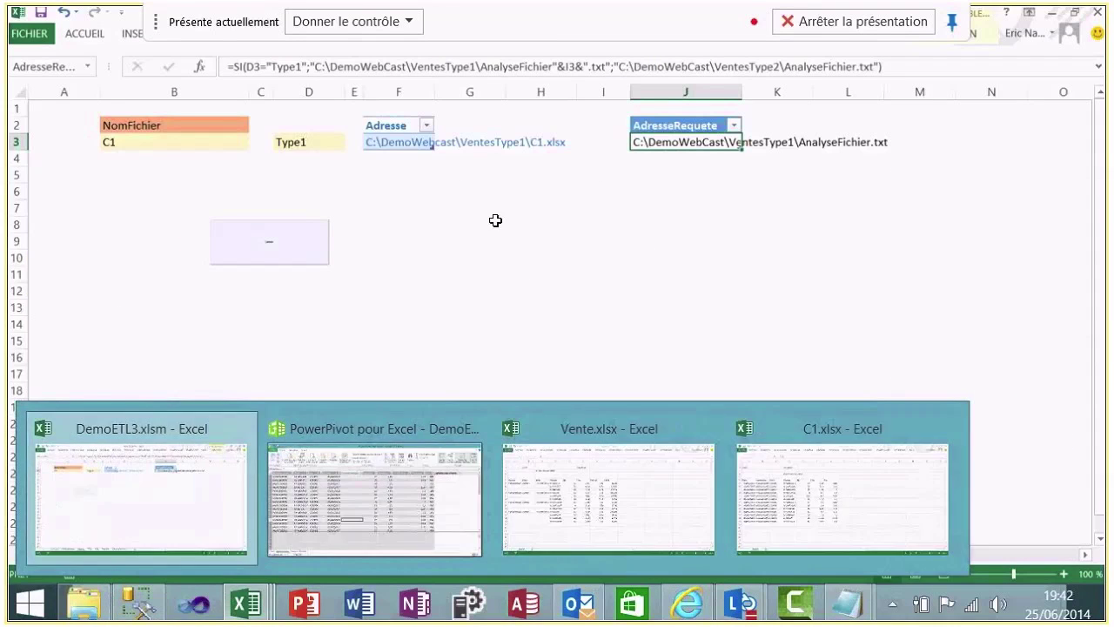
left_click(495, 221)
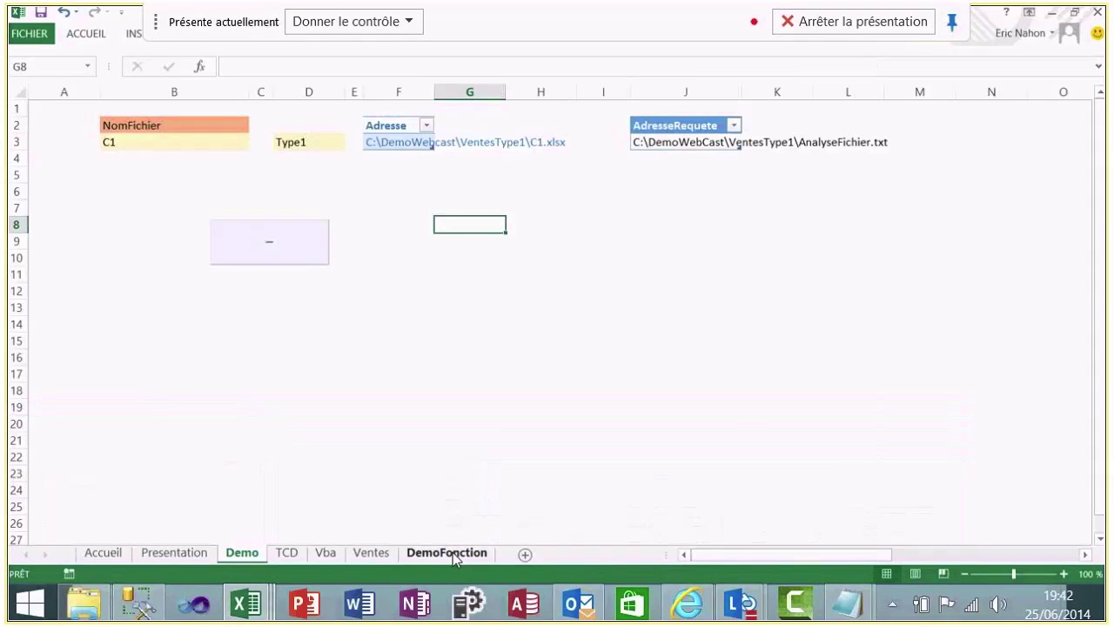
Go to the DemoFonction sheet, restore the DemoETL3.xlsm window from its maximized state, and enlarge it to nearly fill the screen
left_click(448, 553)
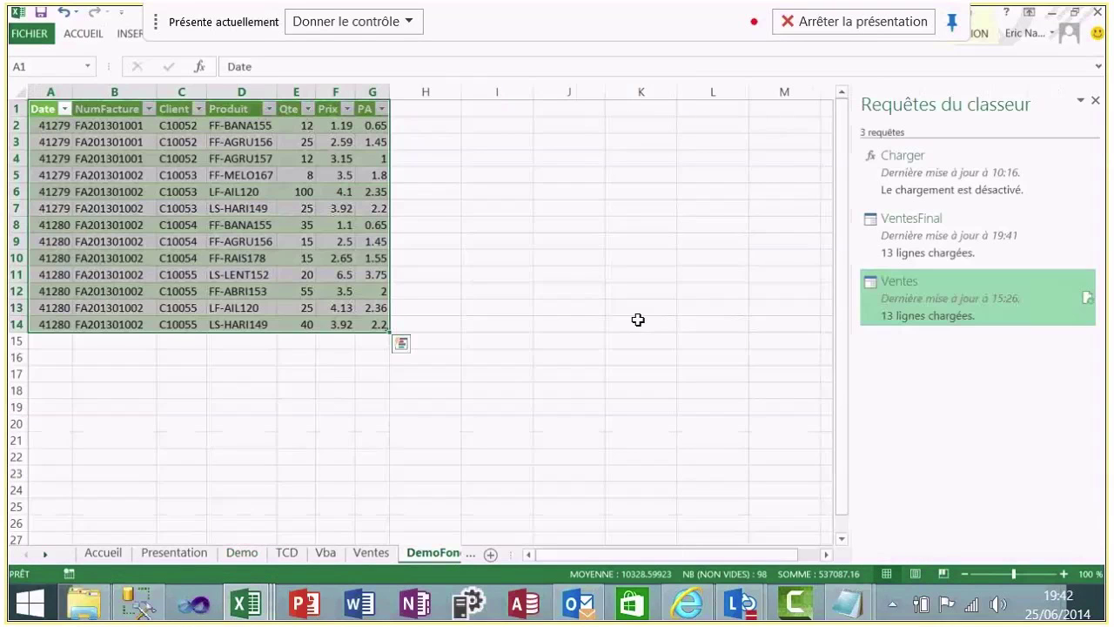
left_click(638, 319)
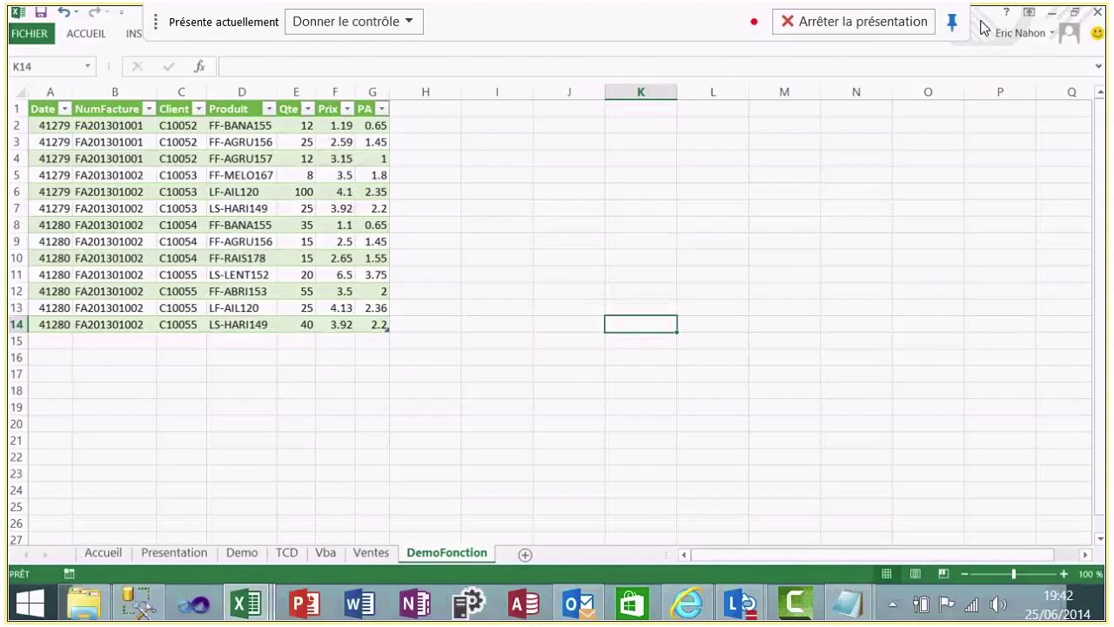
double_click(982, 21)
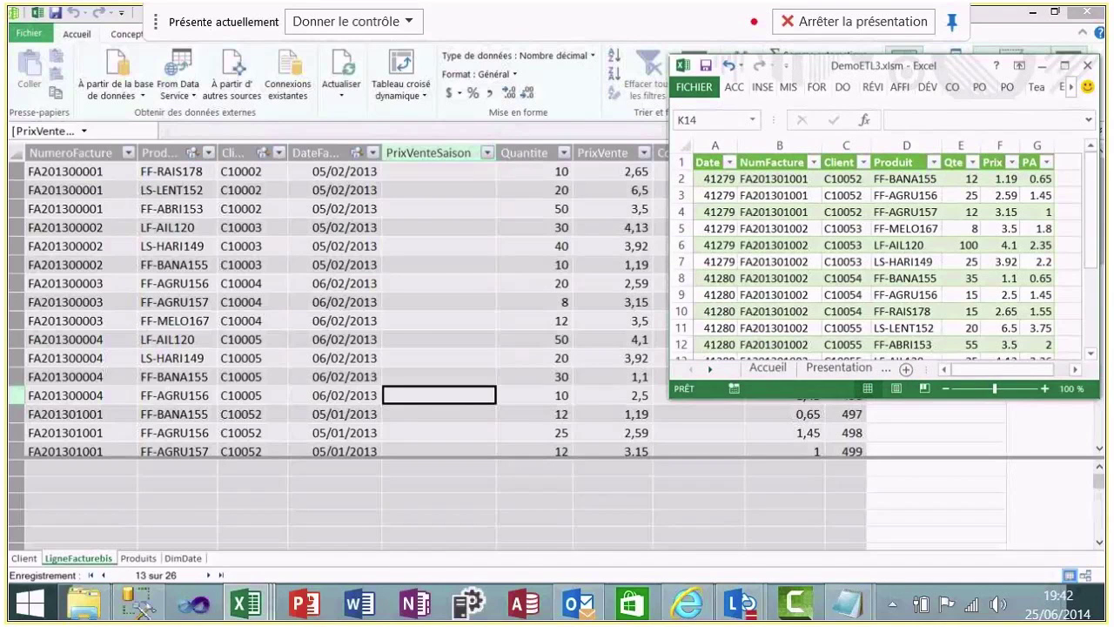
left_click_drag(966, 78, 706, 82)
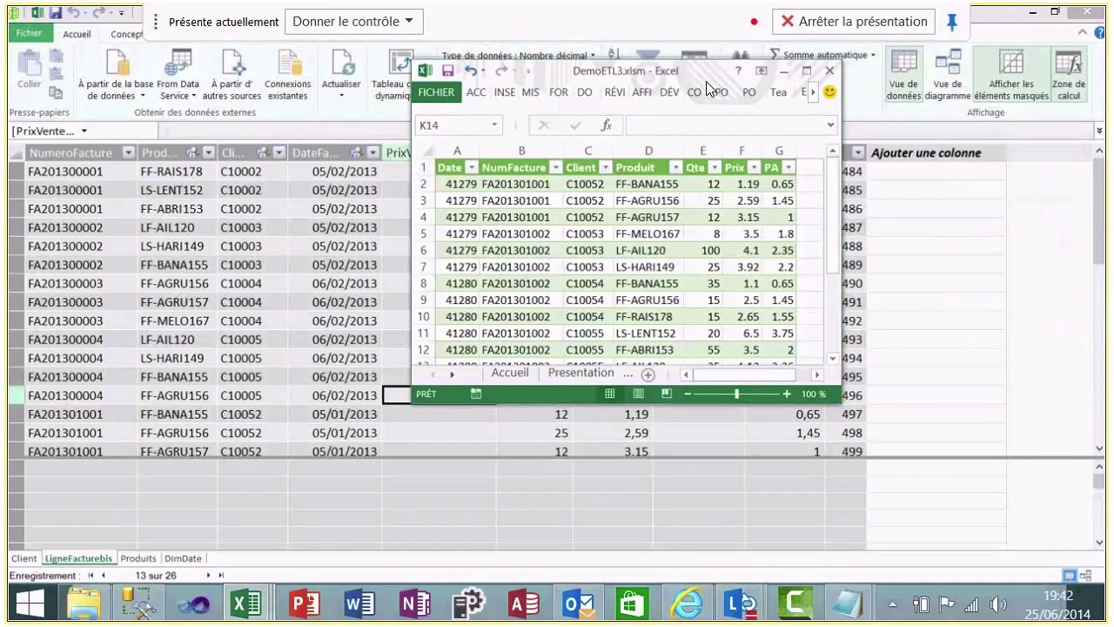
double_click(707, 84)
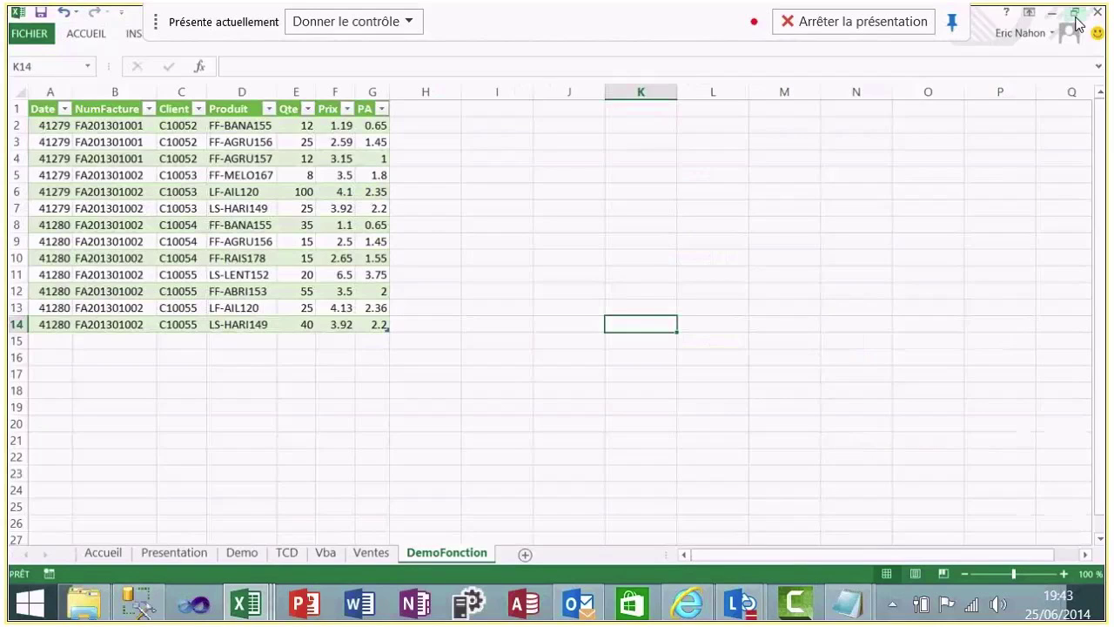
left_click(1076, 14)
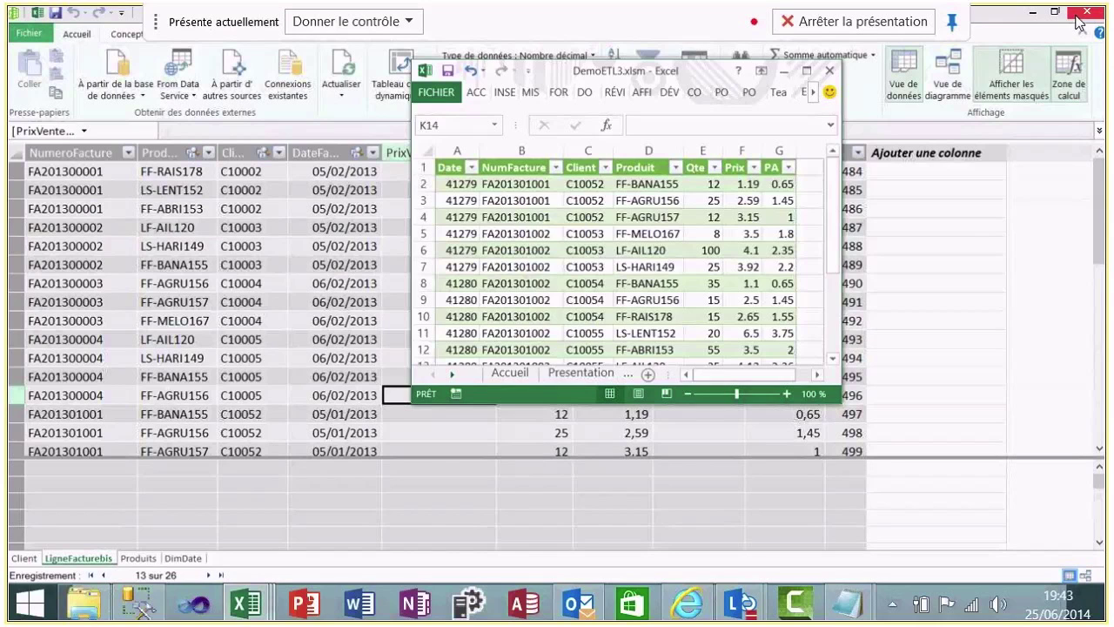
left_click_drag(841, 403, 1077, 554)
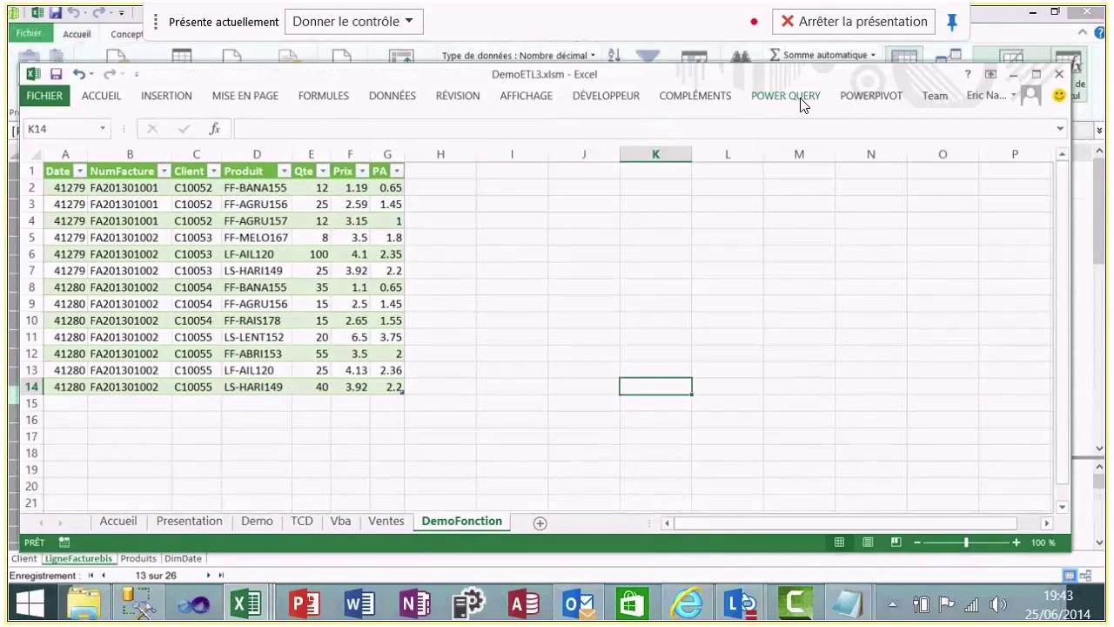
Start a Power Query import from the Excel file C1.xlsx in VentesType1 and open its Feuil1 sheet in the query editor
left_click(802, 103)
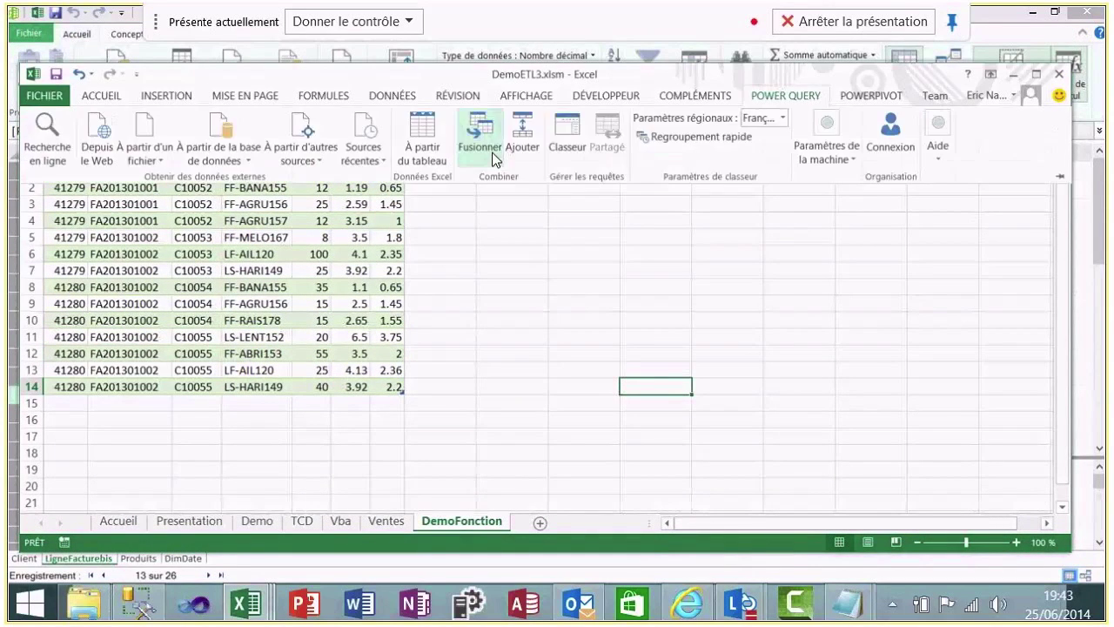
left_click(152, 146)
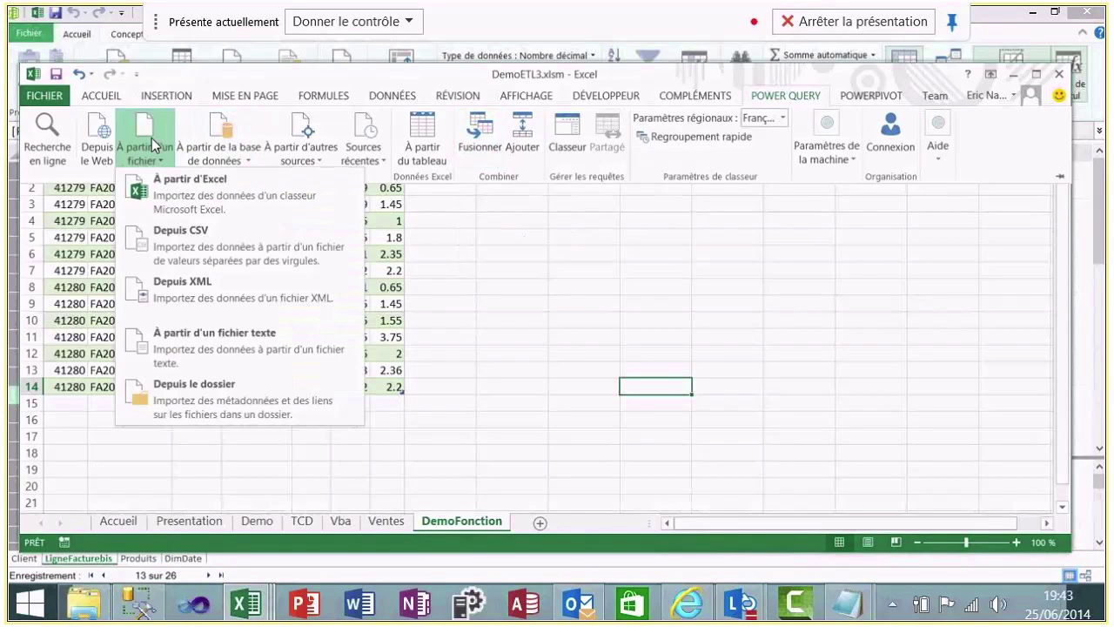
left_click(189, 179)
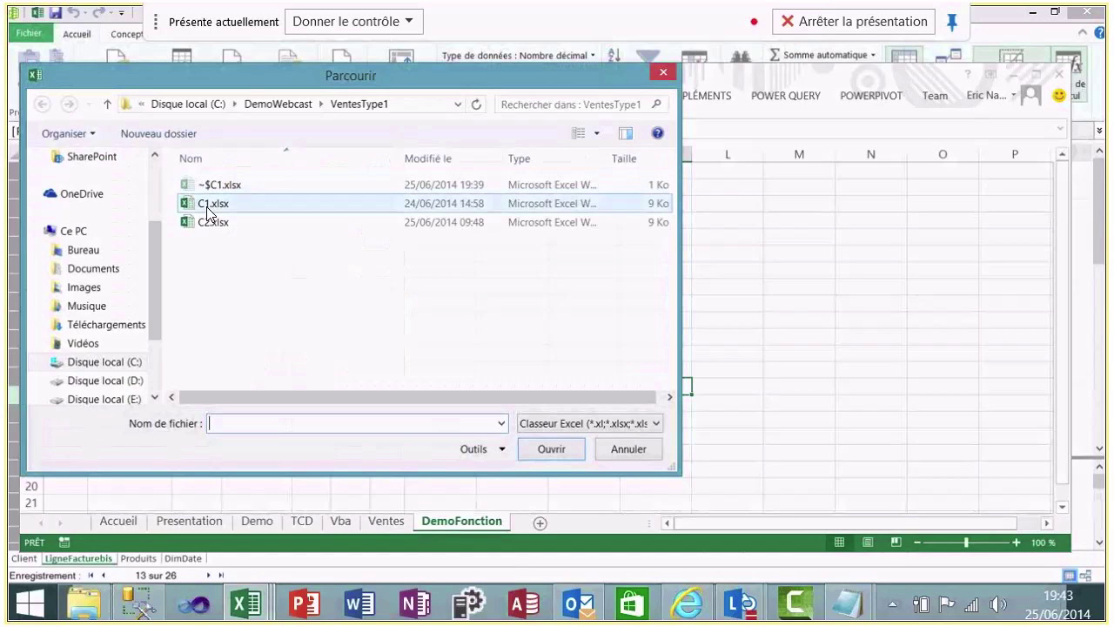
double_click(207, 205)
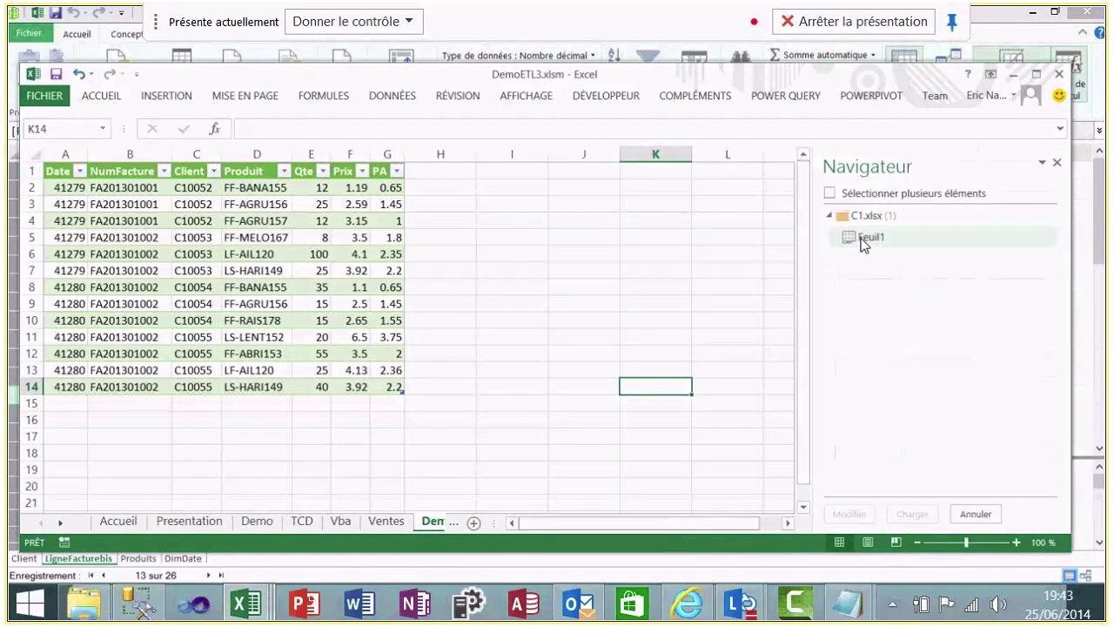
double_click(864, 238)
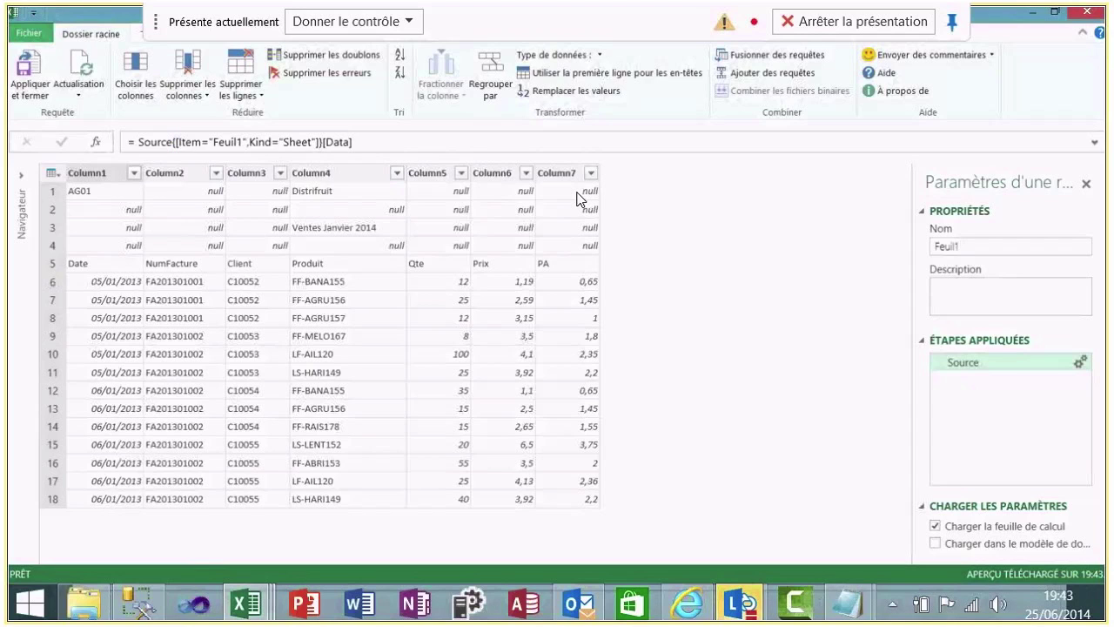
Filter out the rows where Column7 is null and use the first row as column headers
right_click(579, 193)
mouse_move(662, 202)
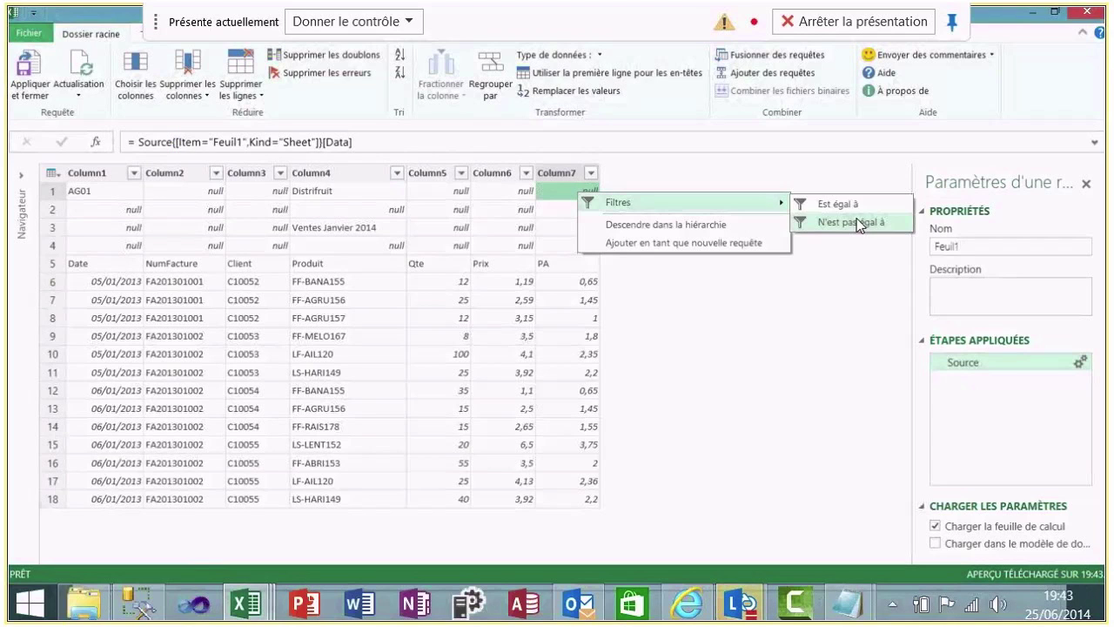
left_click(860, 224)
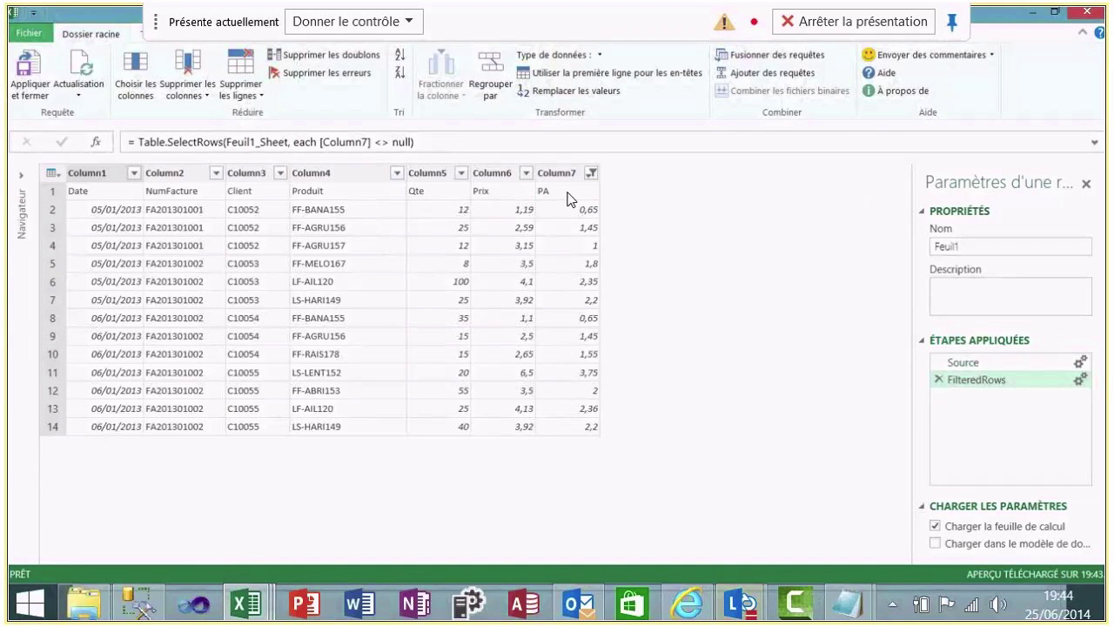
left_click(52, 172)
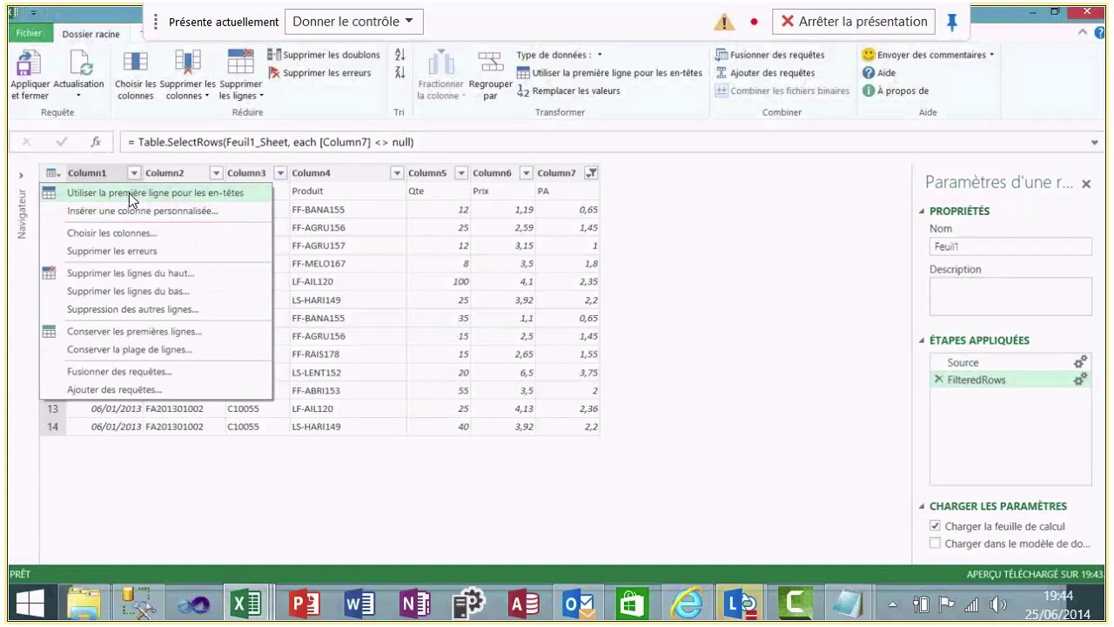
left_click(129, 192)
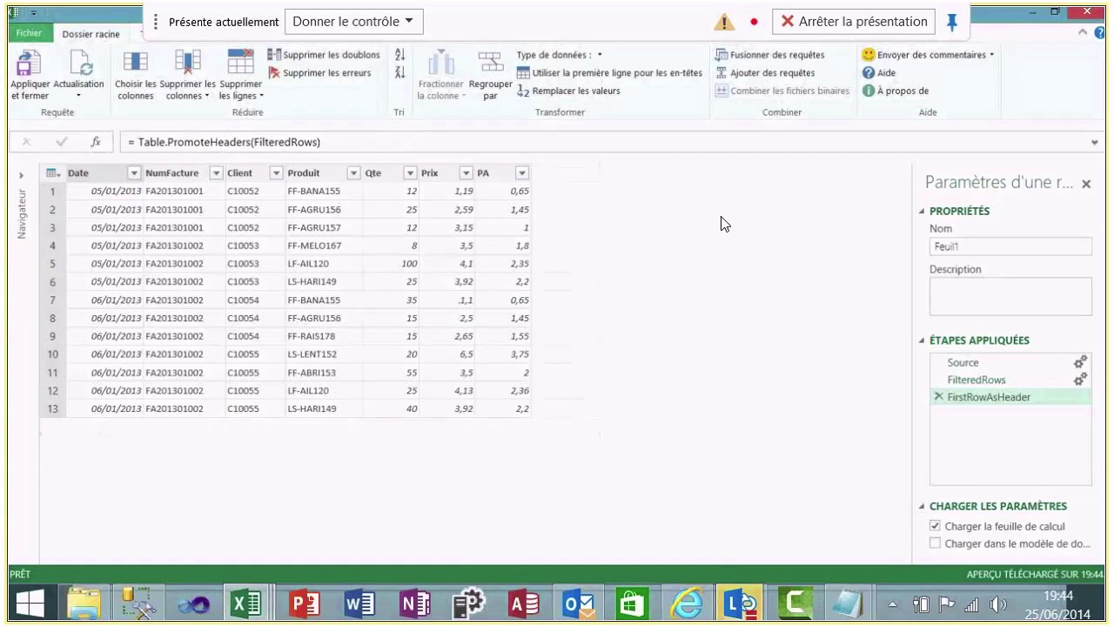
View the Feuil1 query's code in the advanced editor, and close the query editor discarding the changes
double_click(990, 27)
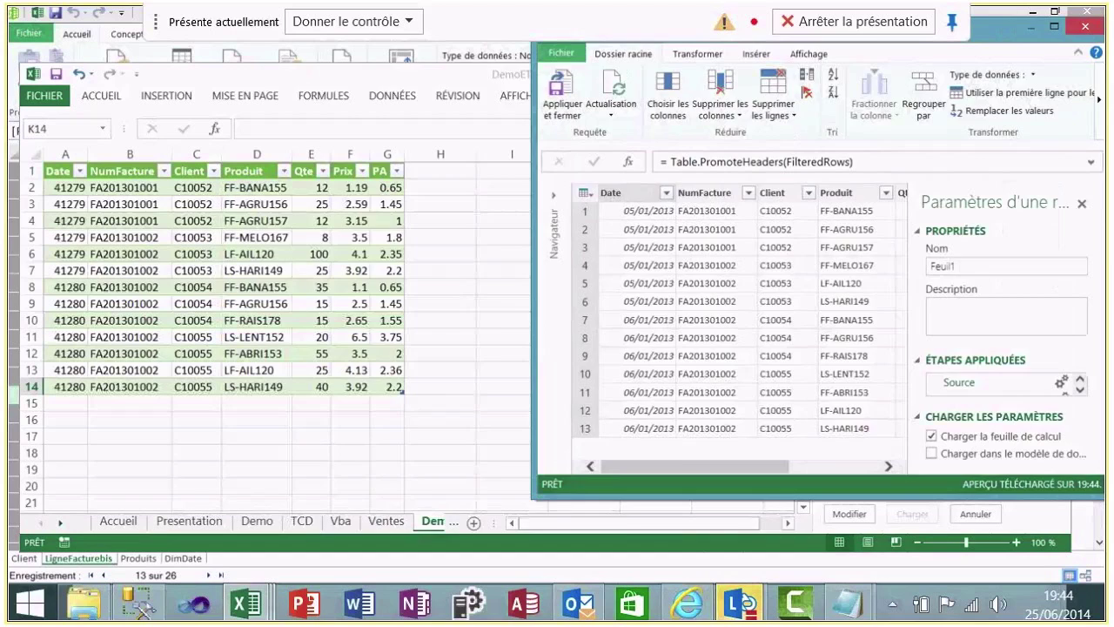
left_click_drag(784, 29, 517, 79)
left_click(544, 103)
left_click(352, 144)
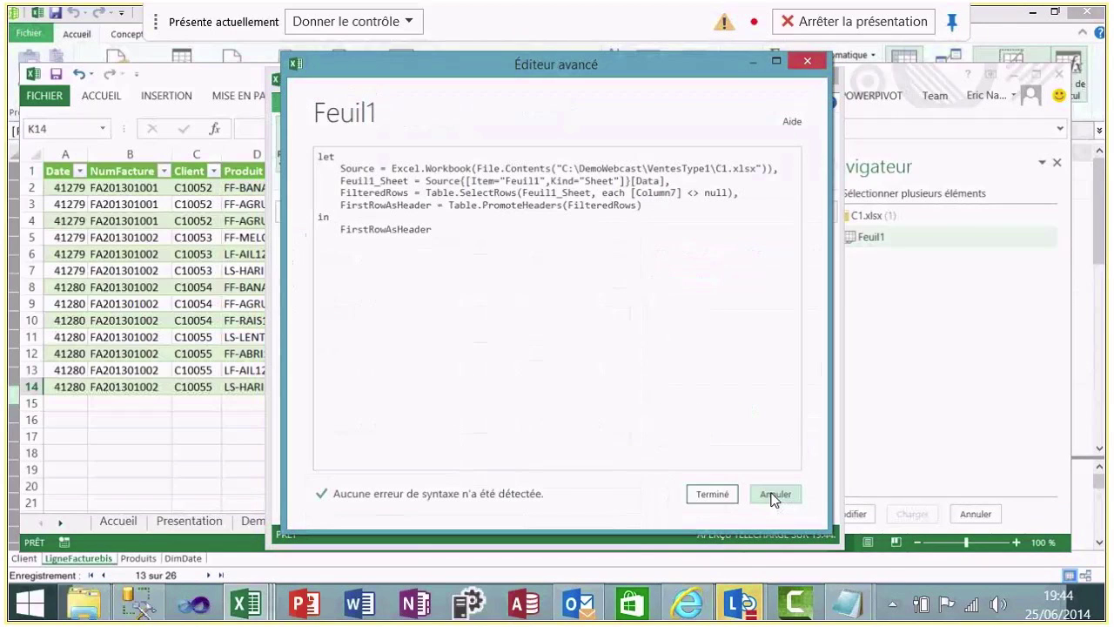
left_click(772, 496)
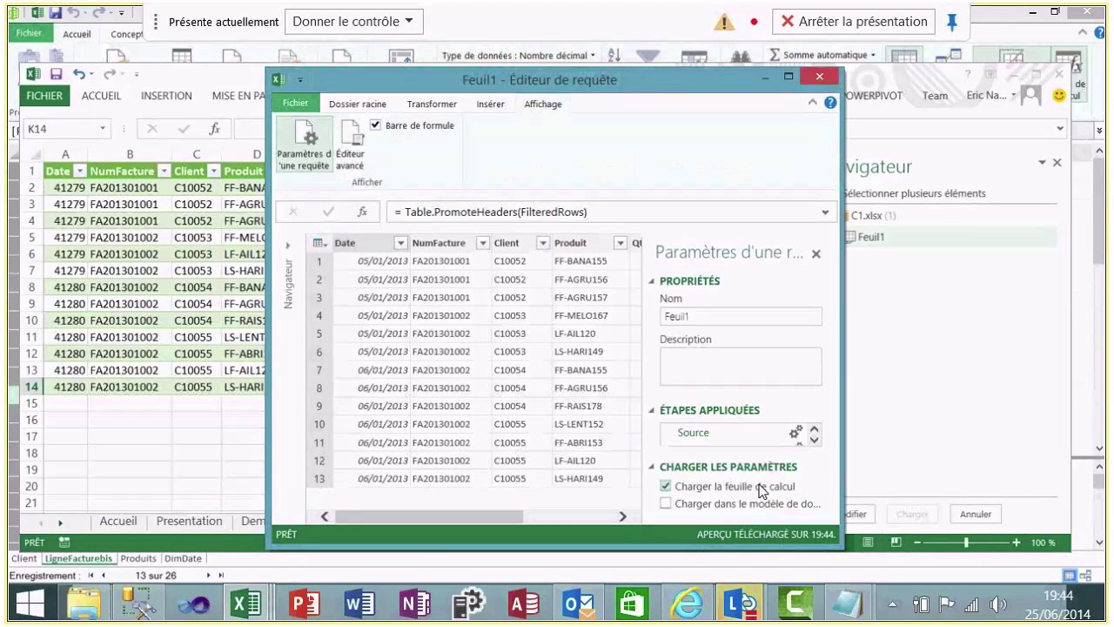
left_click(823, 76)
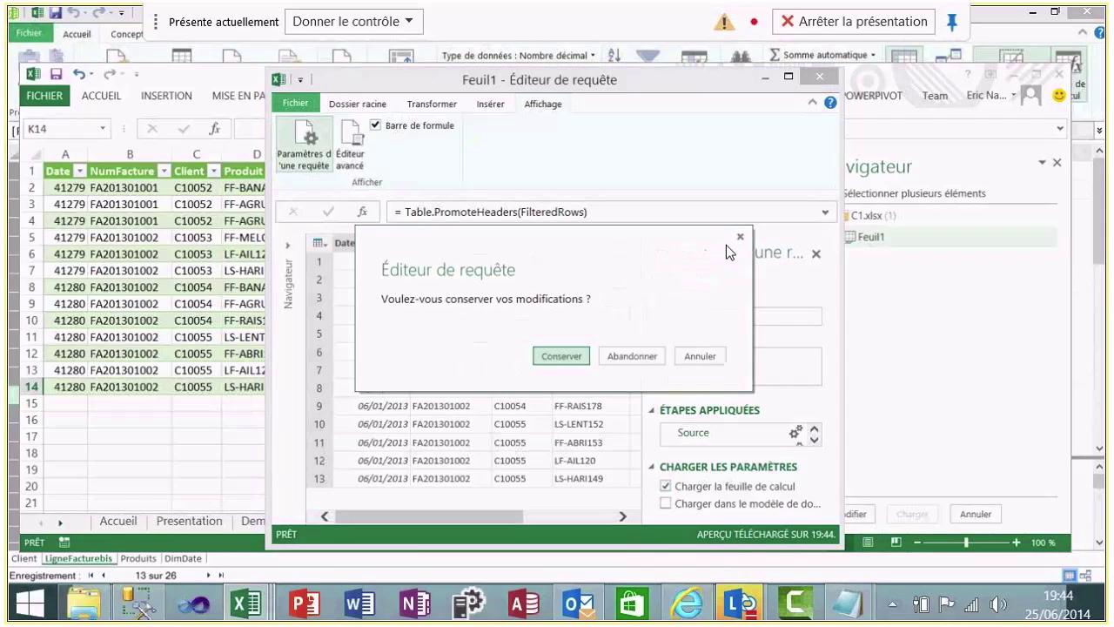
left_click(632, 359)
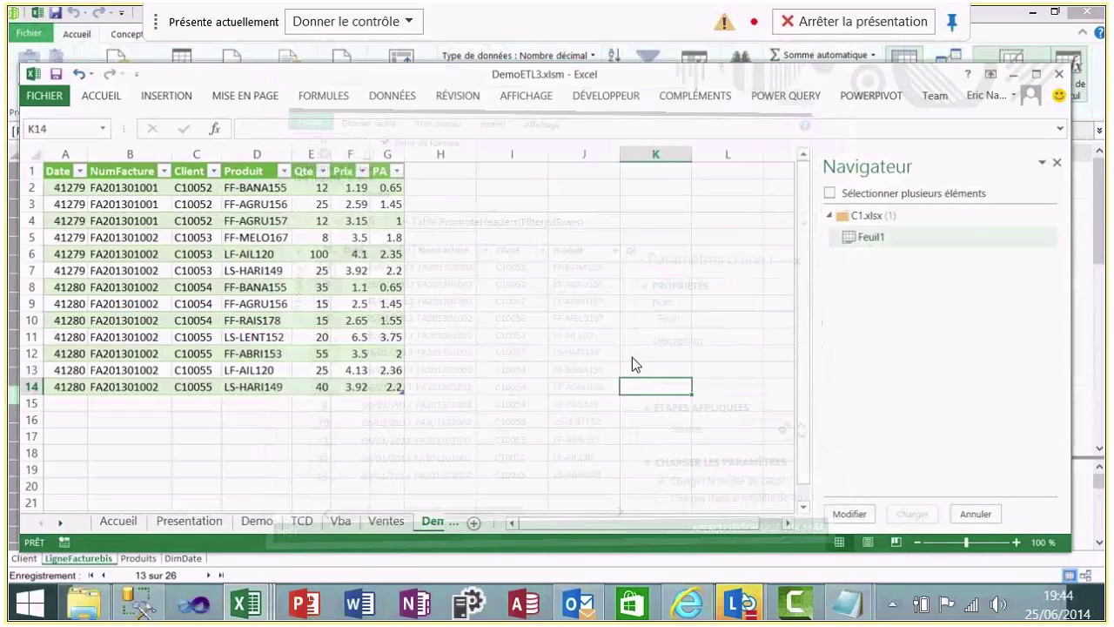
Switch to File Explorer, go up to the DemoWebcast folder to show both sales-type folders, and open VentesType1
mouse_move(81, 611)
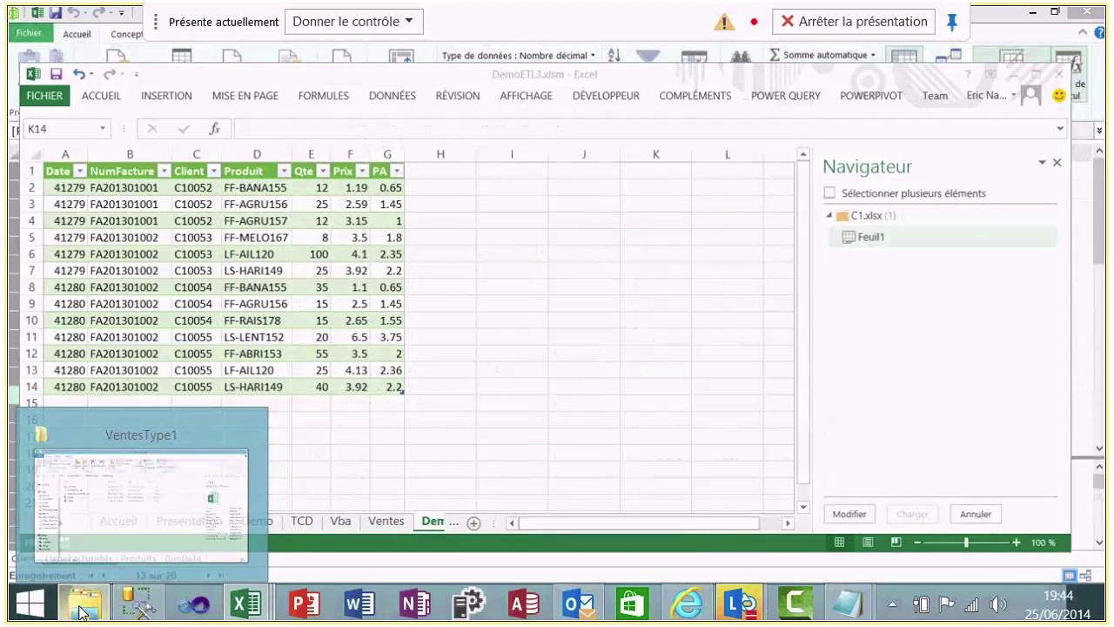
left_click(81, 611)
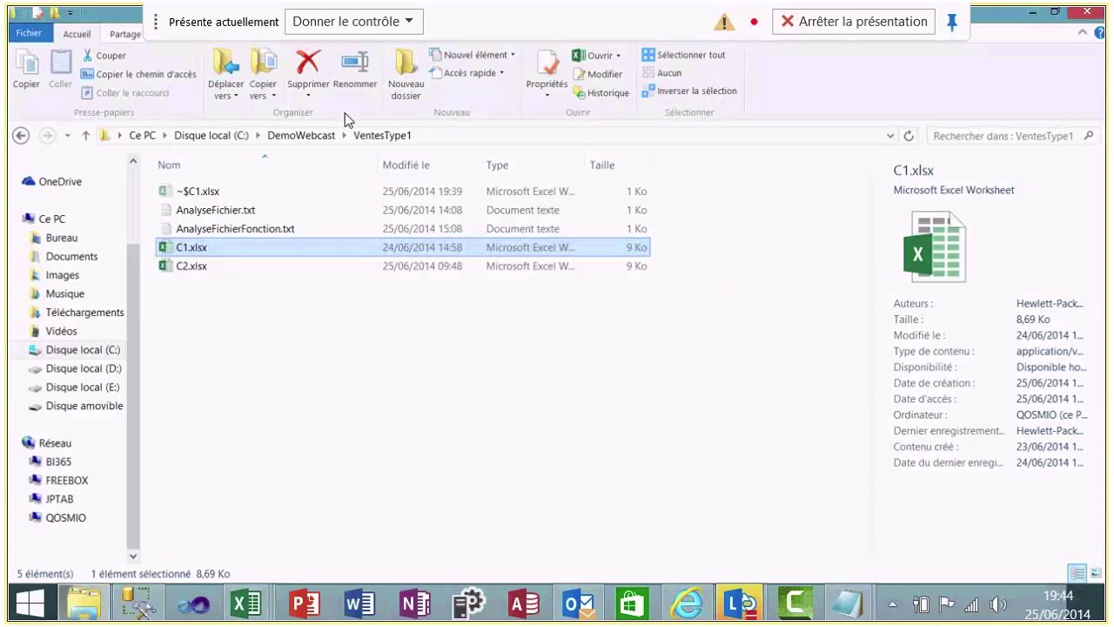
left_click(301, 135)
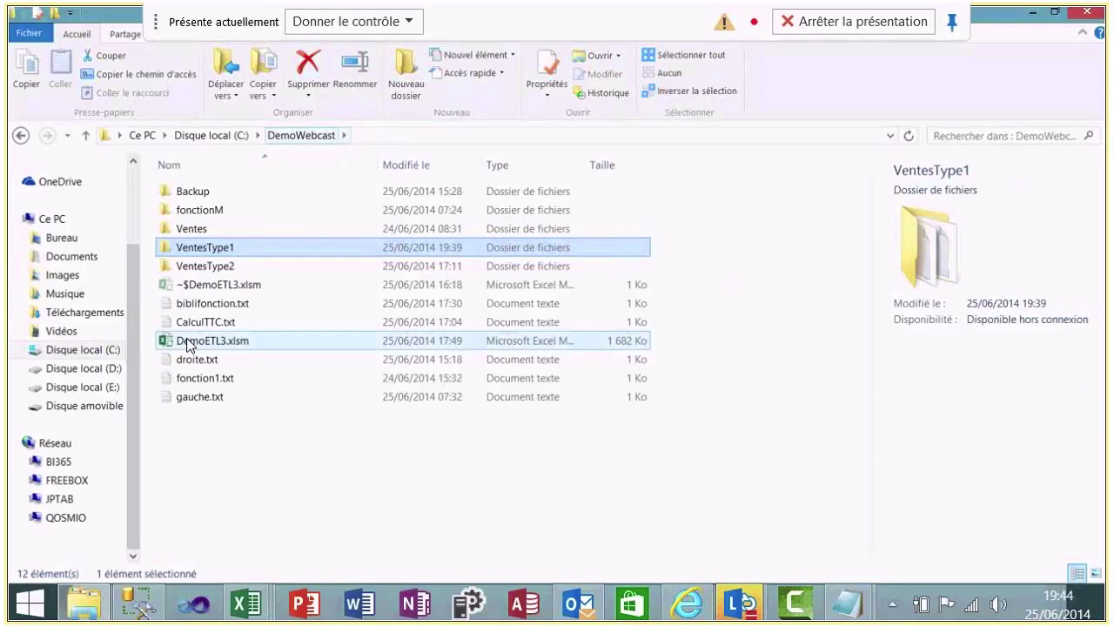
left_click(206, 266)
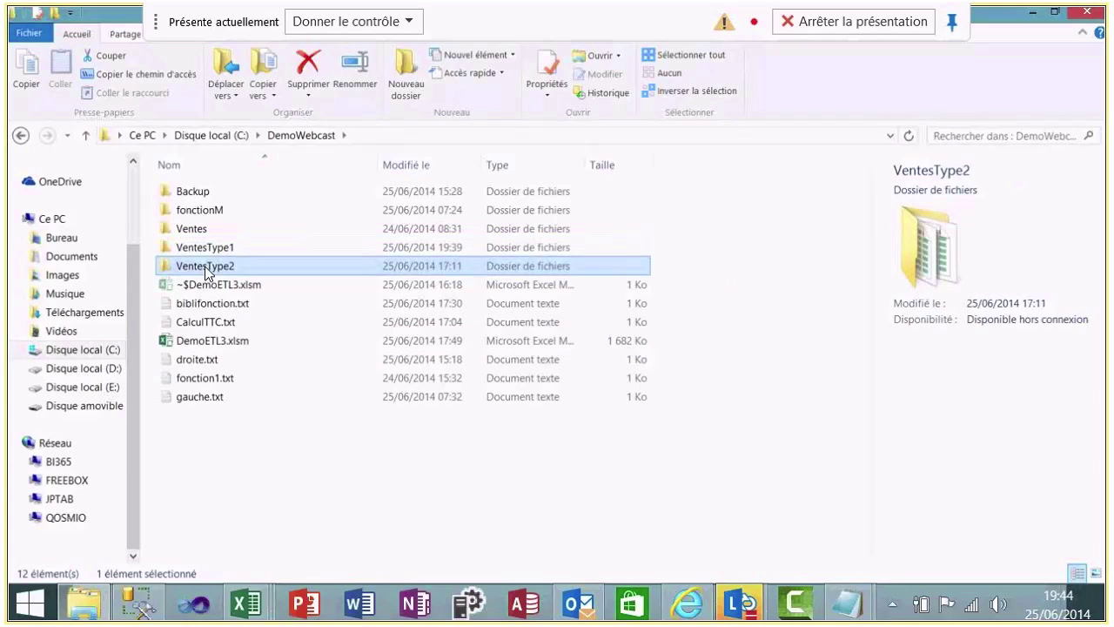
double_click(209, 249)
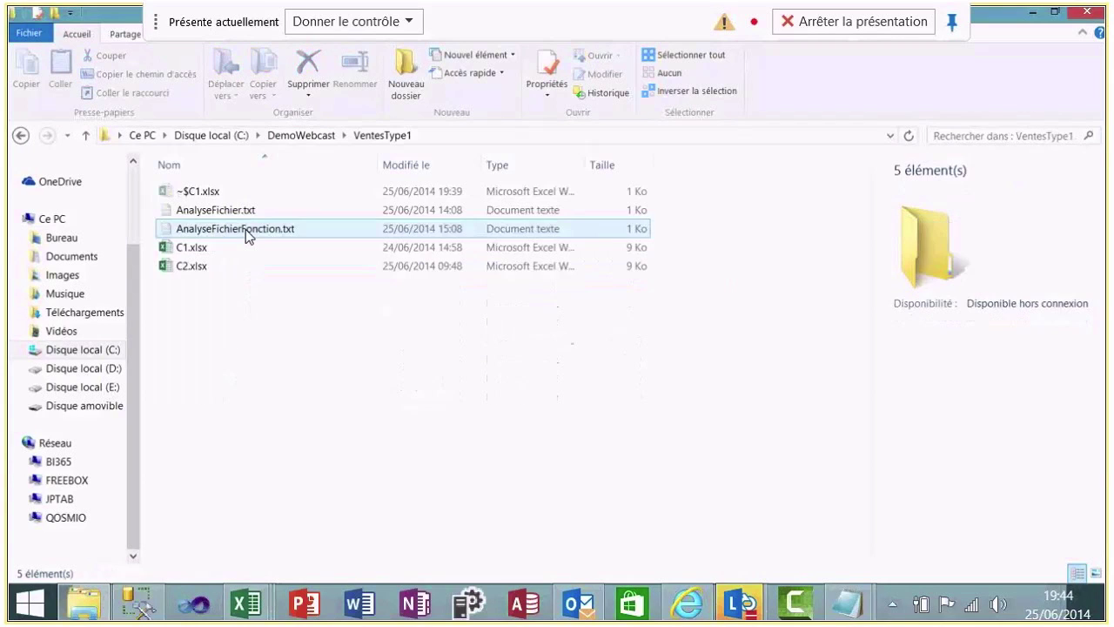
Open AnalyseFichierFonction.txt in VentesType1, highlight the AdresseFichier argument in its Source line, and close the file
left_click(245, 229)
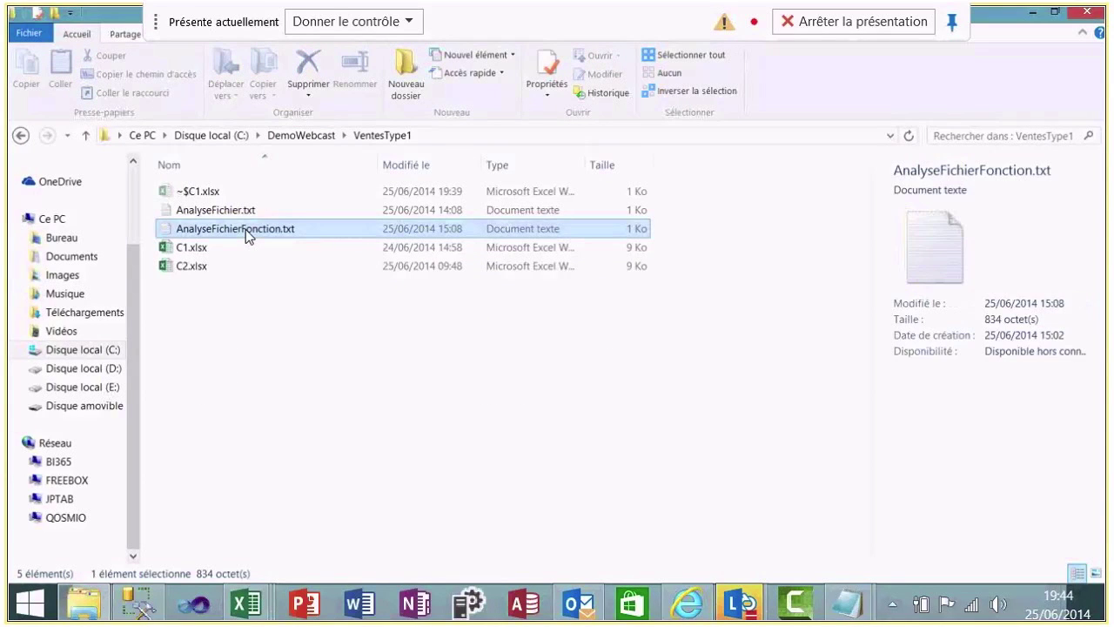
double_click(246, 229)
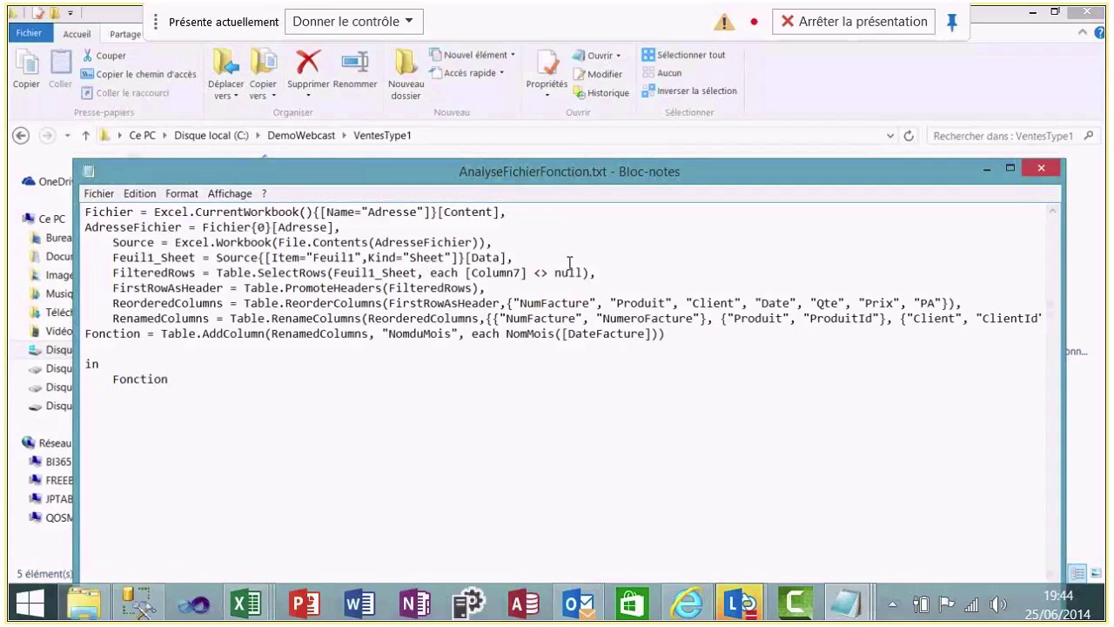
left_click_drag(473, 243, 383, 253)
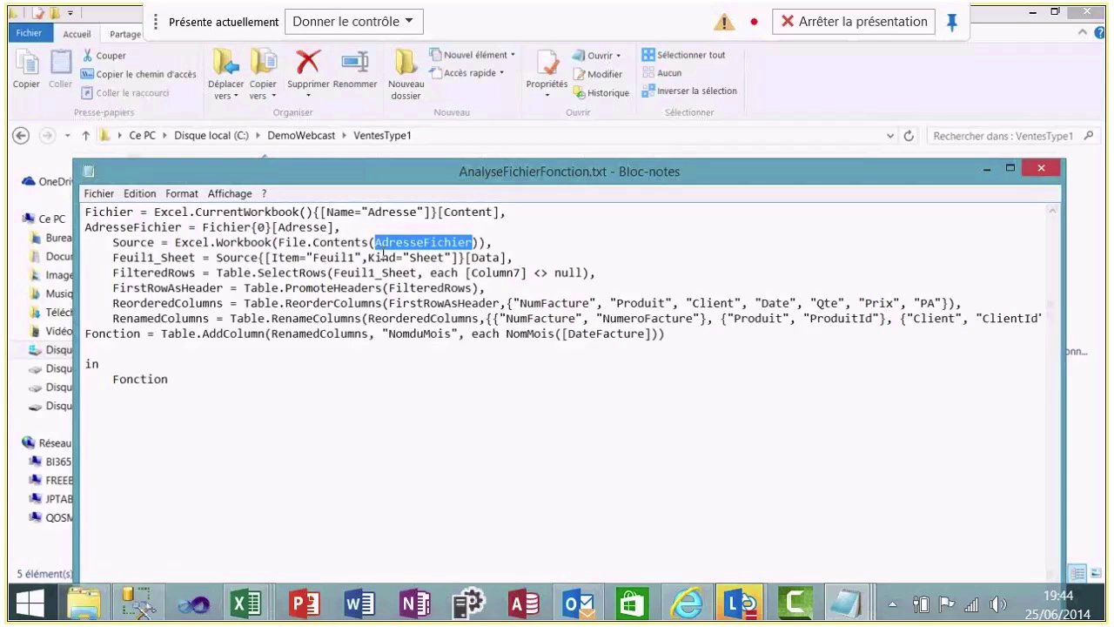
left_click(1043, 169)
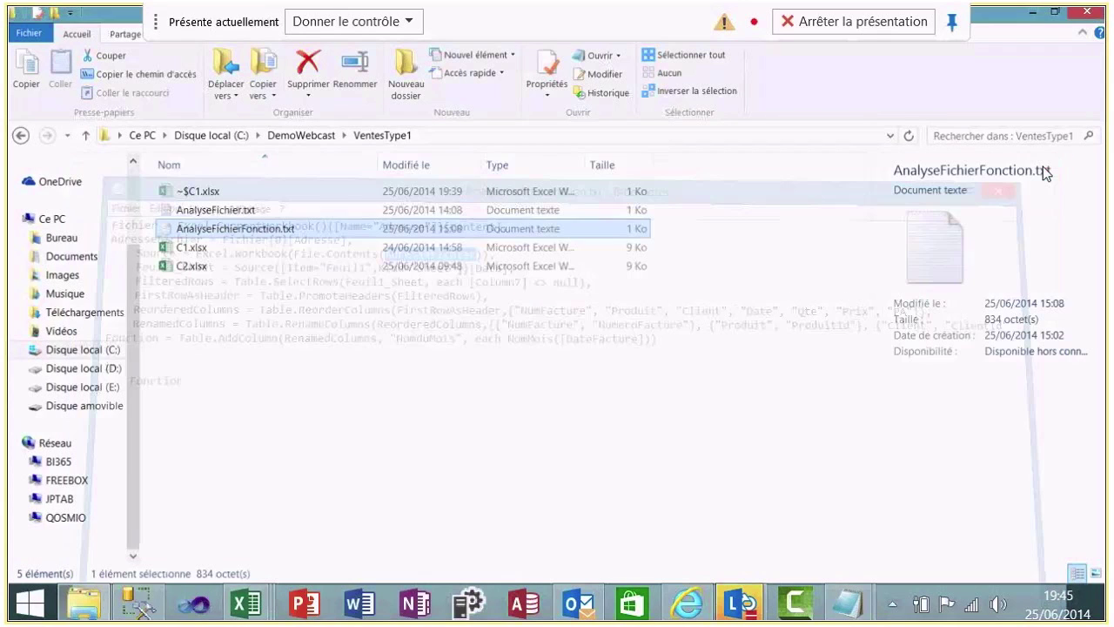
Open AnalyseFichier.txt in the VentesType2 folder, highlight its Table.FillDown lines, and close the file
left_click(287, 137)
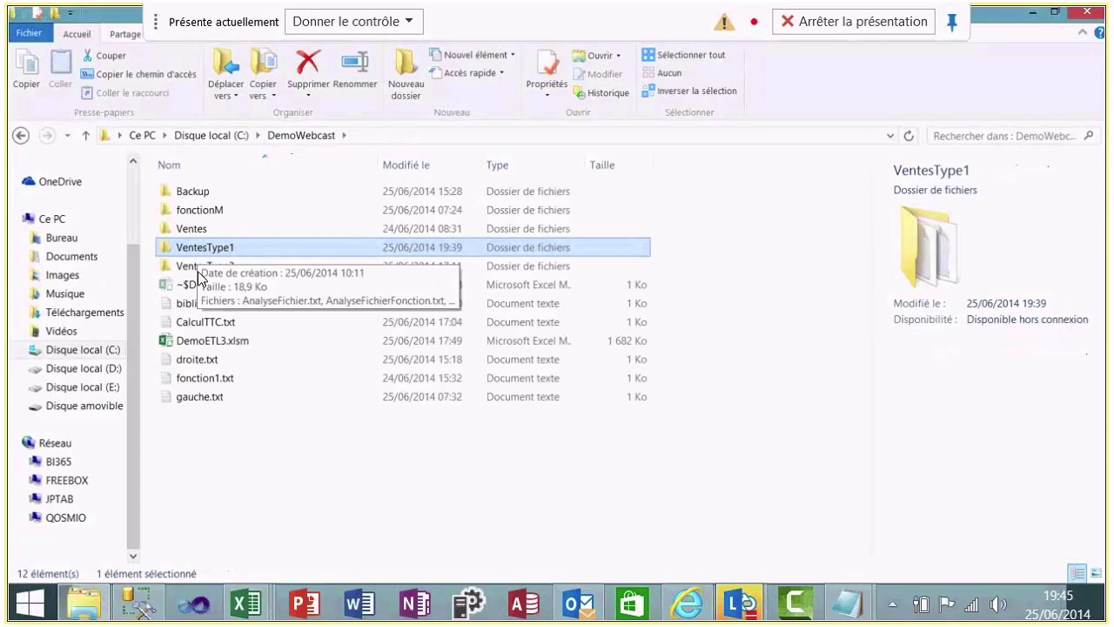
left_click(206, 264)
double_click(206, 265)
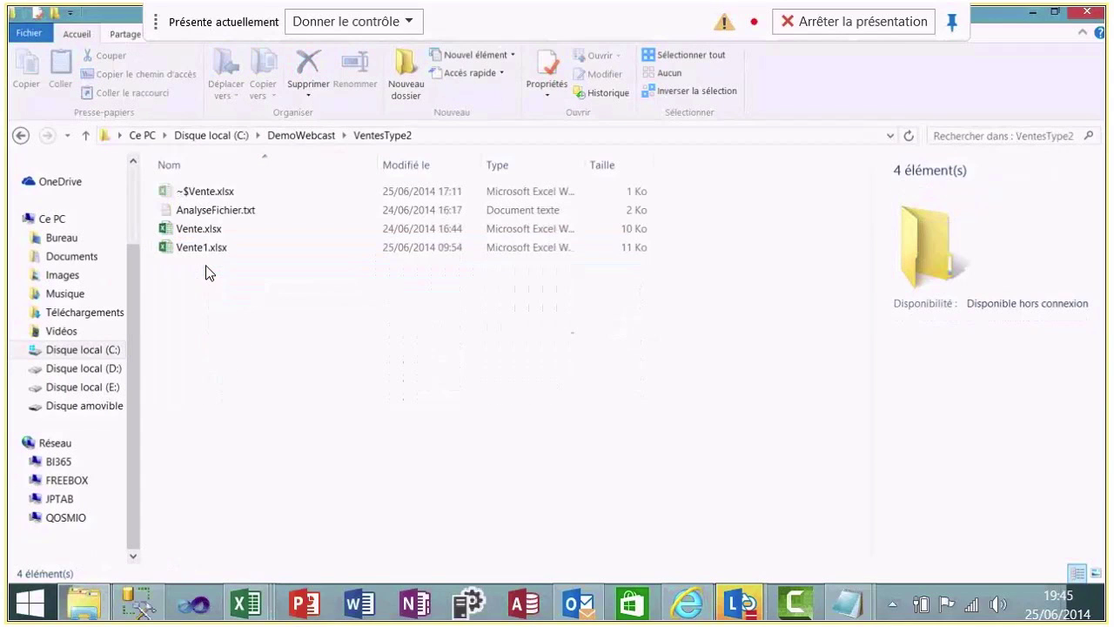
double_click(224, 214)
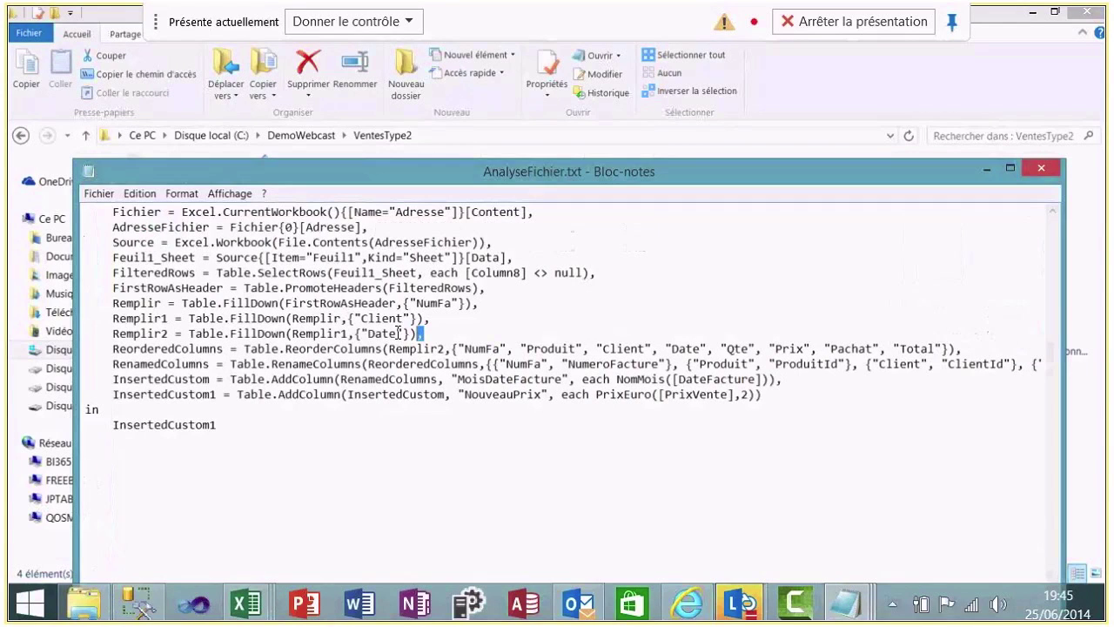
left_click_drag(400, 333, 107, 334)
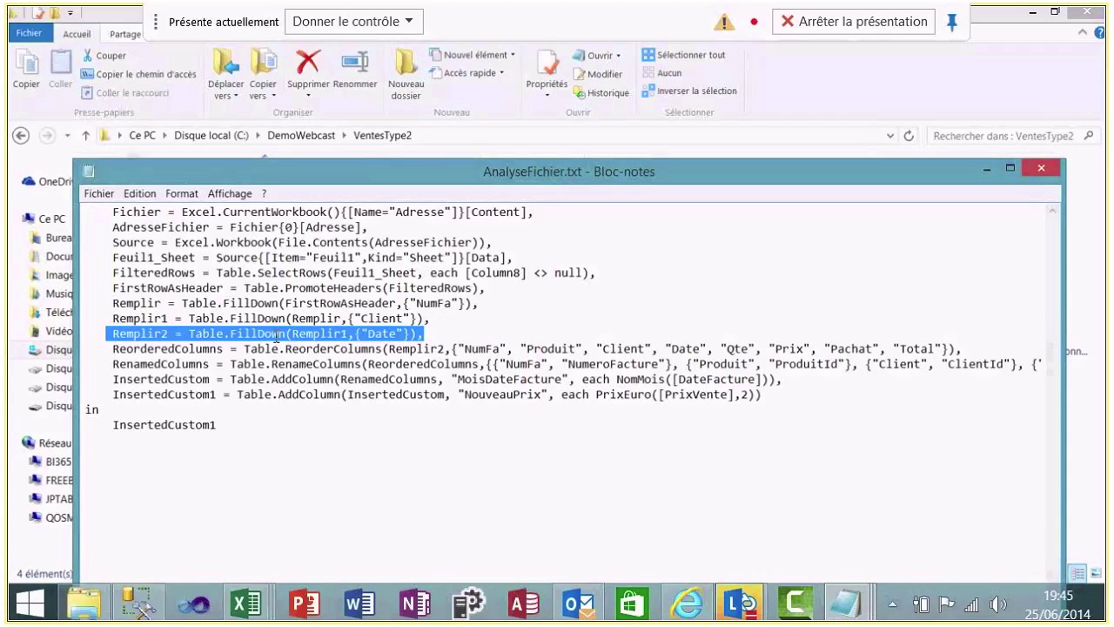
left_click(274, 335)
left_click_drag(275, 335, 345, 303)
left_click(498, 315)
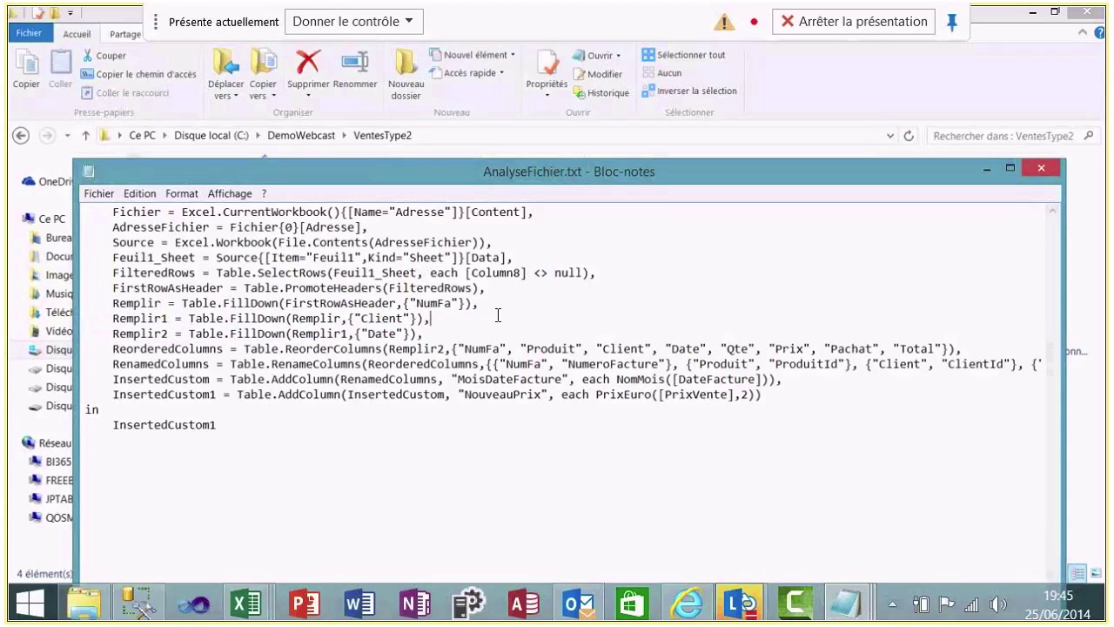
left_click(1039, 168)
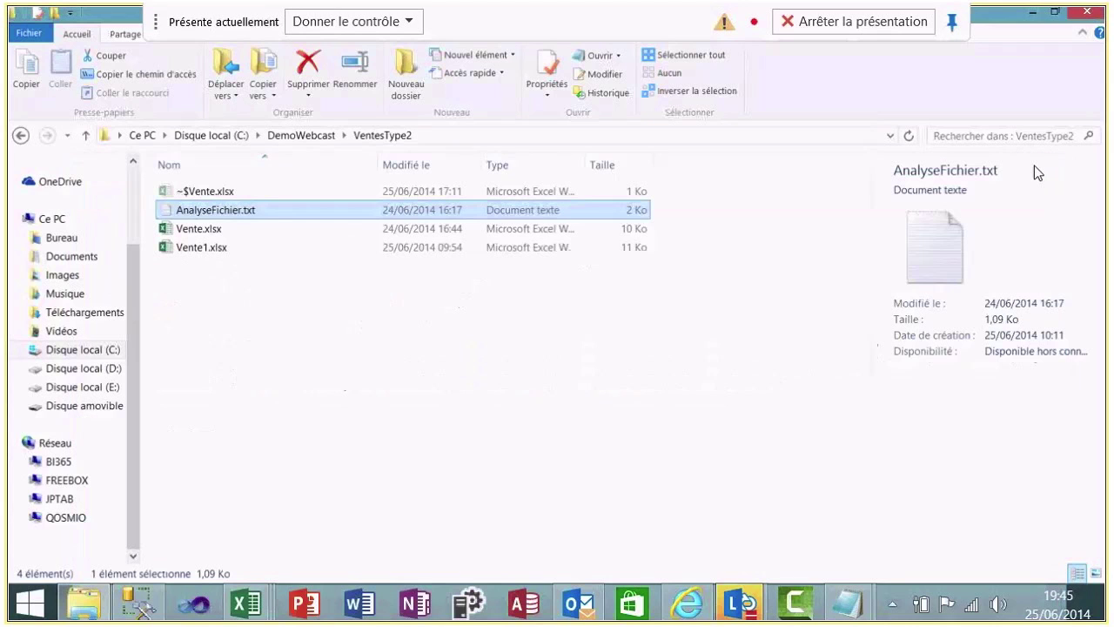
Switch to the DemoETL3.xlsm workbook in Excel, go to the Demo sheet, and show the workbook's Power Query queries
left_click(248, 605)
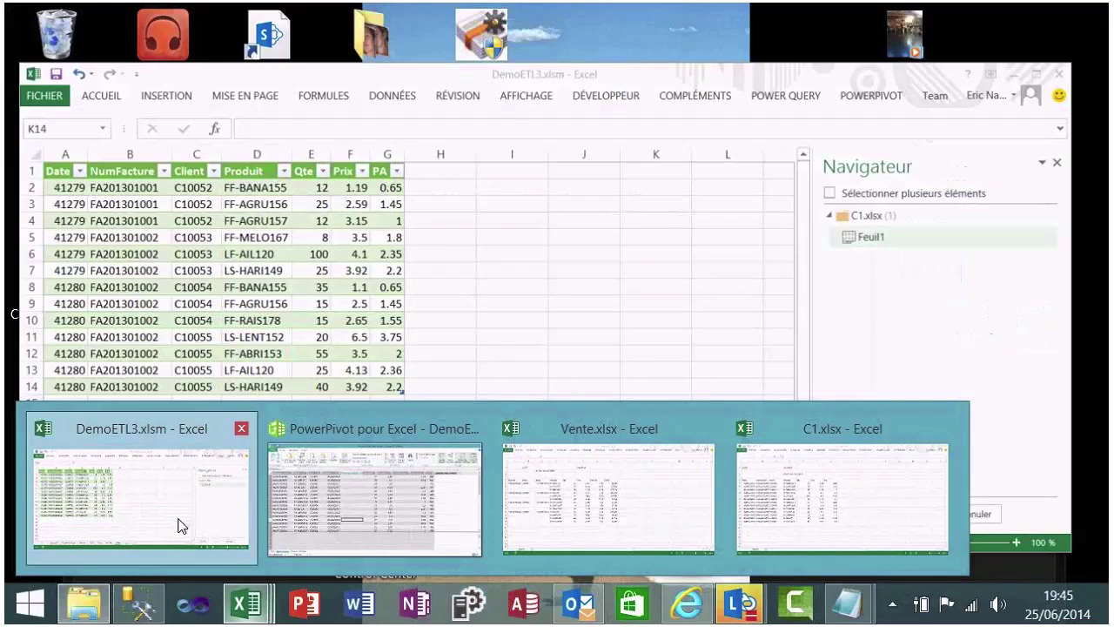
left_click(178, 525)
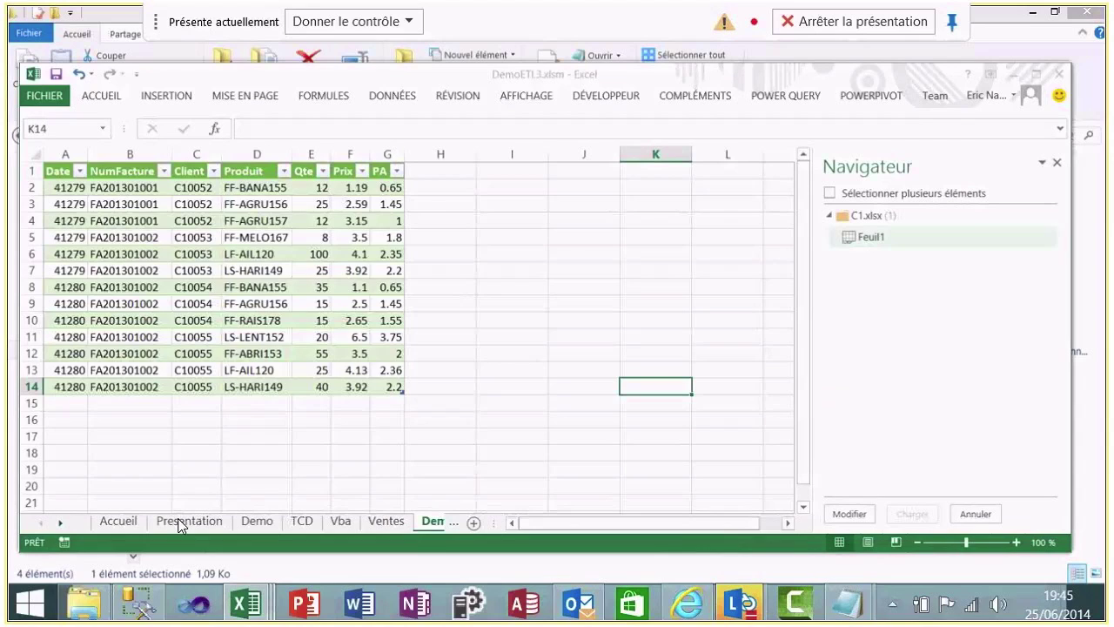
left_click(257, 521)
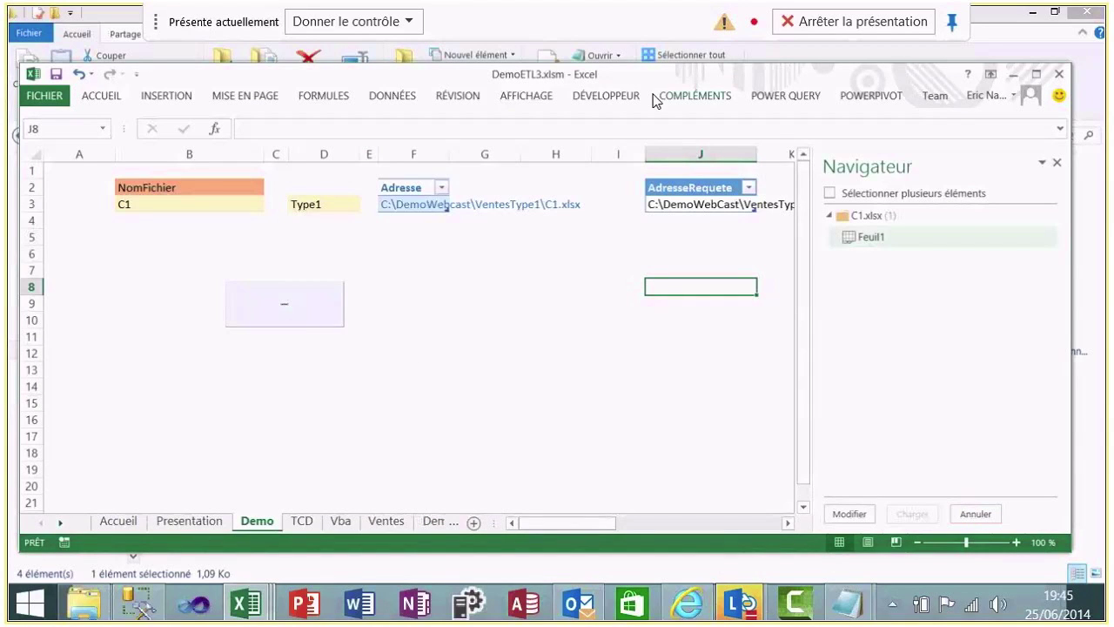
left_click(786, 96)
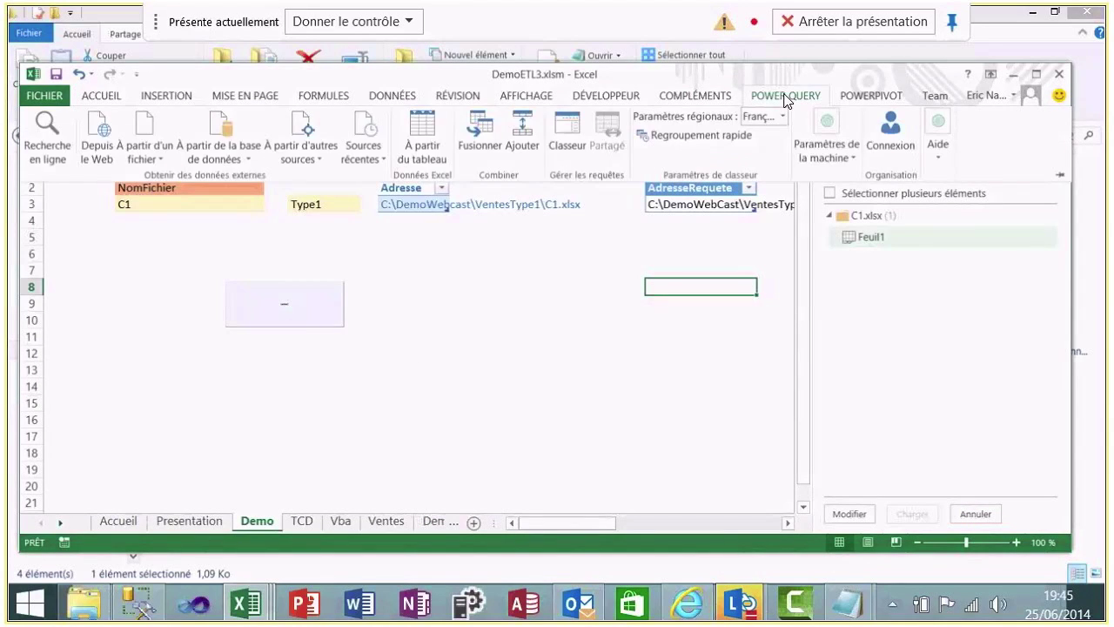
left_click(421, 158)
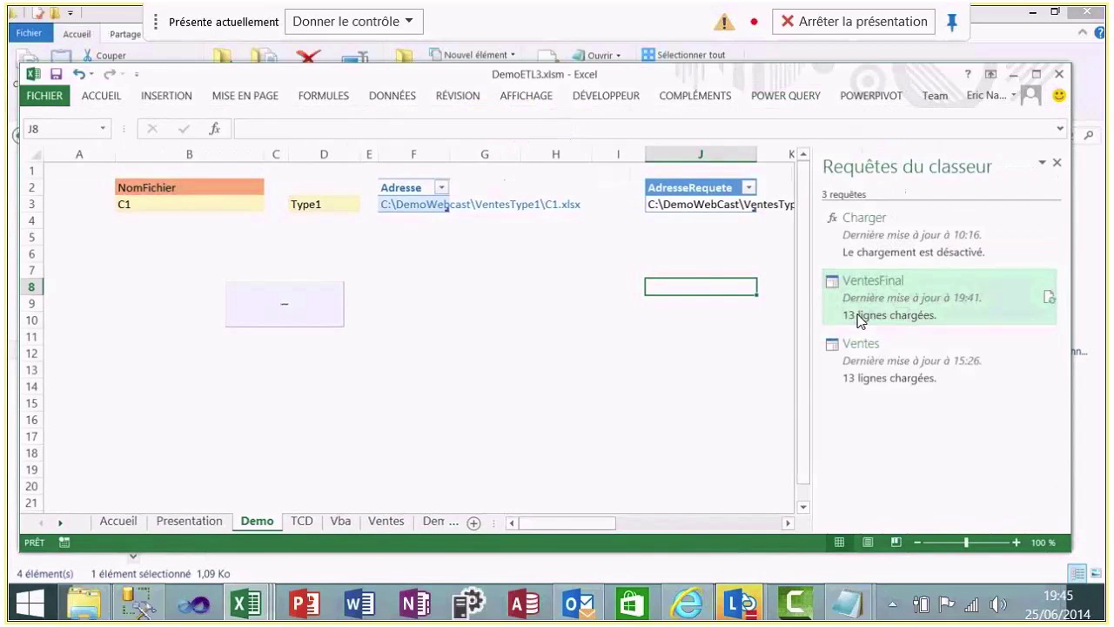
Open the VentesFinal query for editing and enlarge the query editor window
double_click(866, 294)
right_click(867, 295)
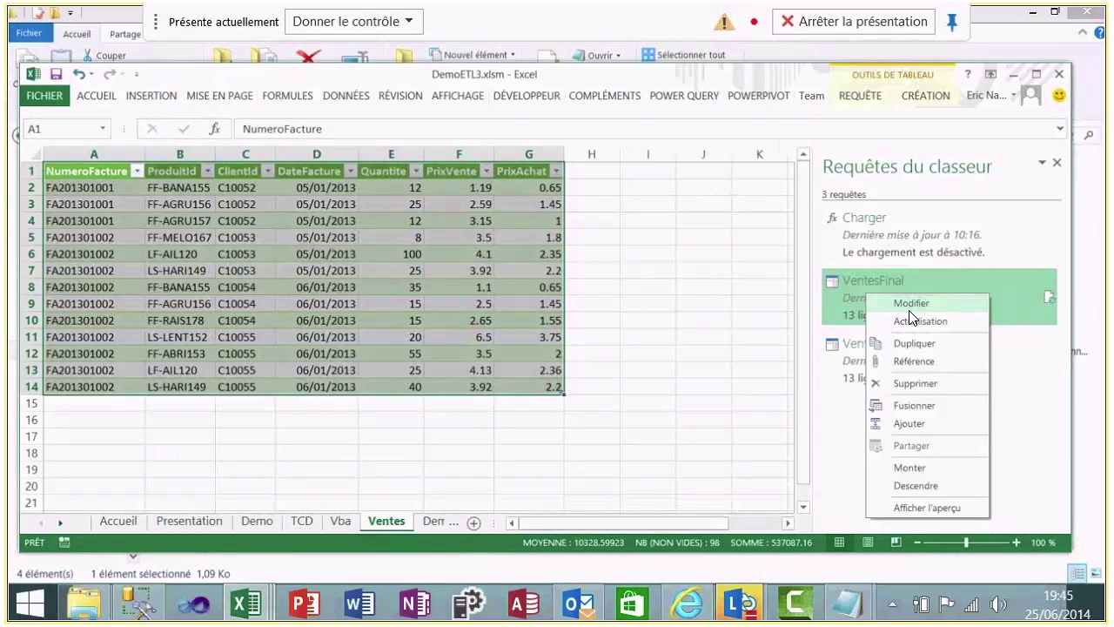
left_click(910, 305)
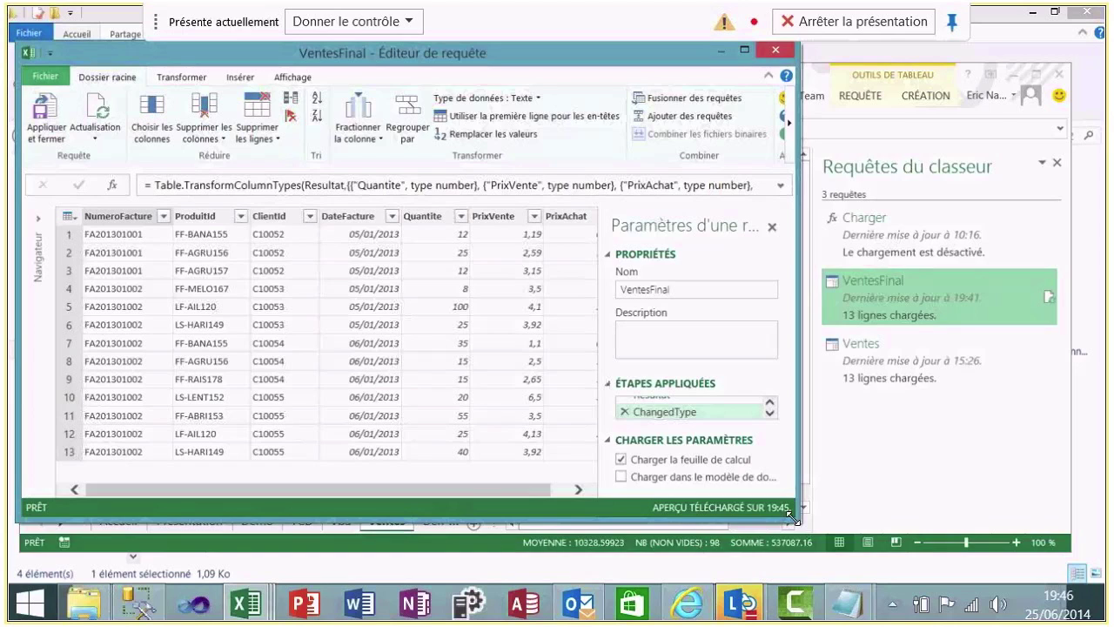
left_click_drag(793, 516, 1062, 555)
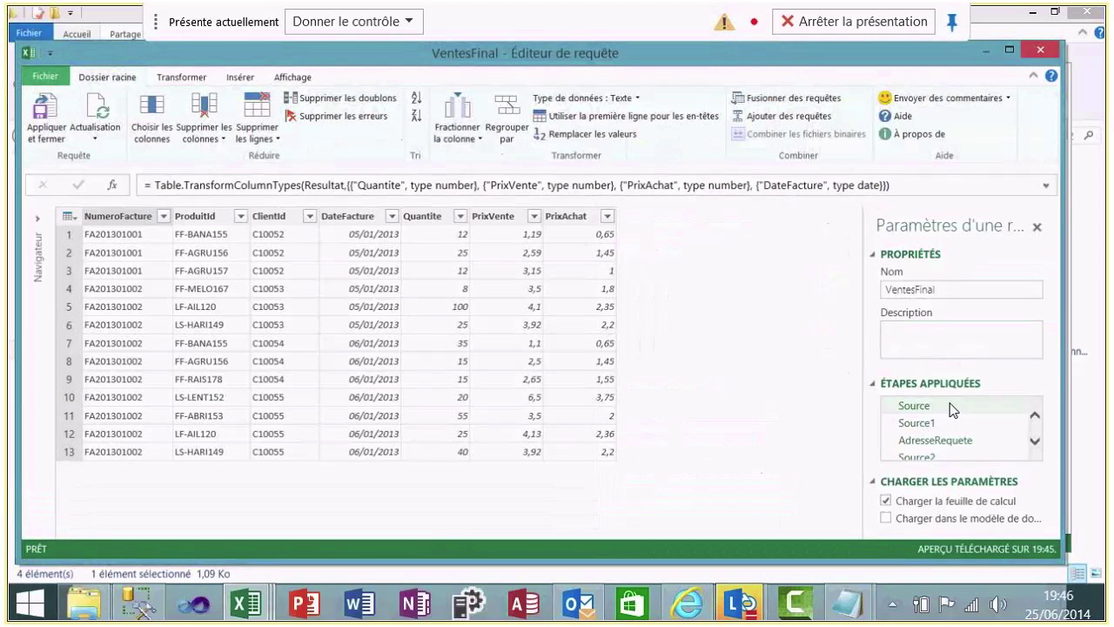
Review the Source, Source1, AdresseRequete and Source2 steps of the VentesFinal query one after another
left_click(952, 408)
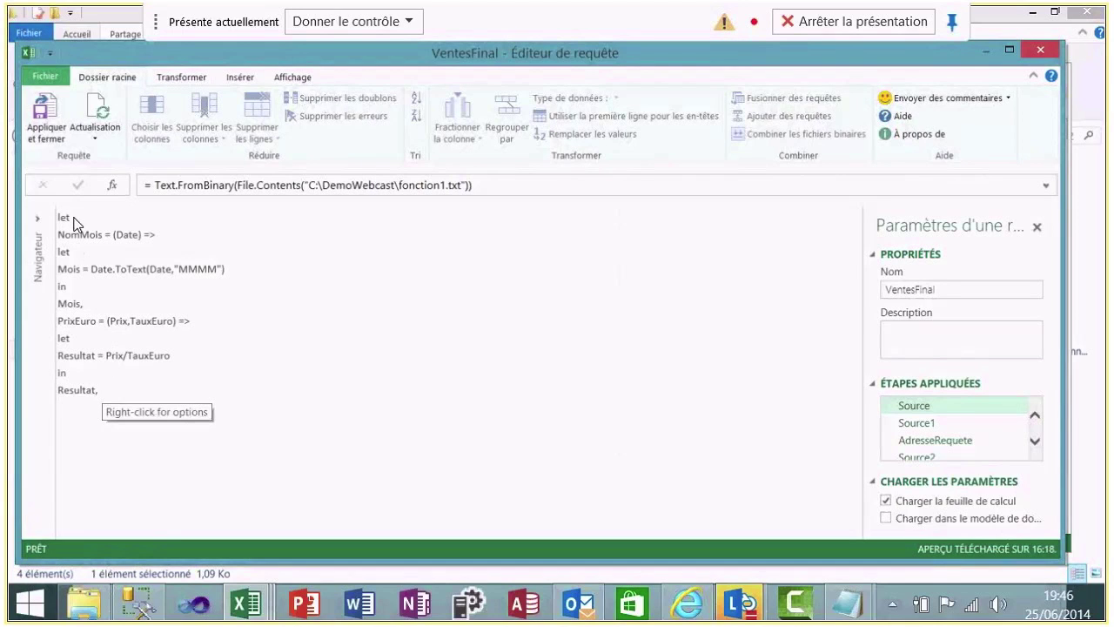
left_click(917, 423)
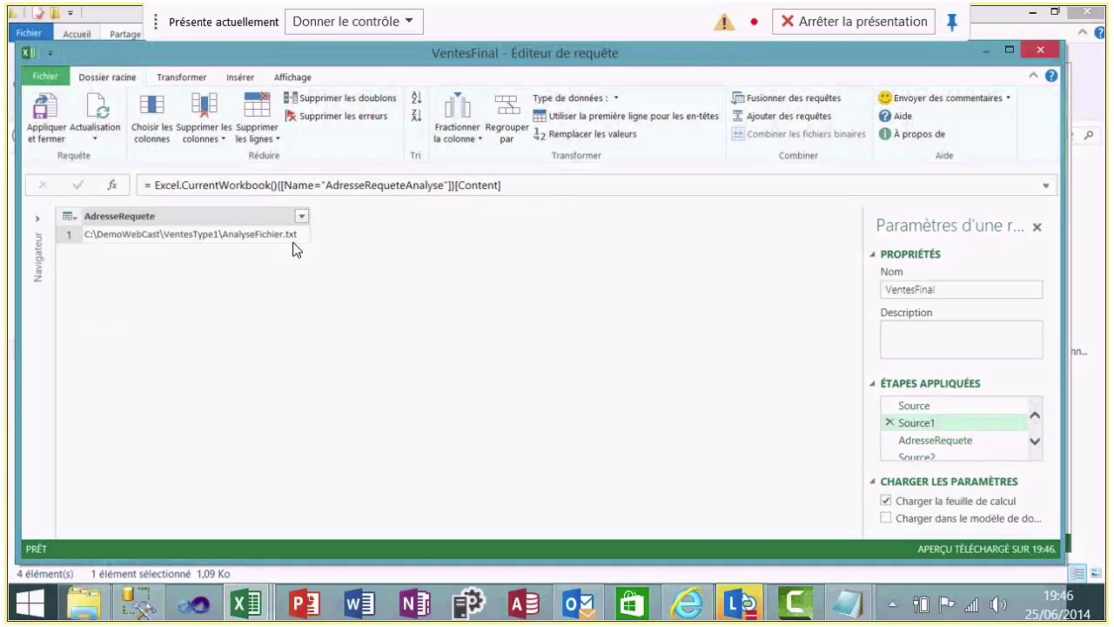
left_click(964, 442)
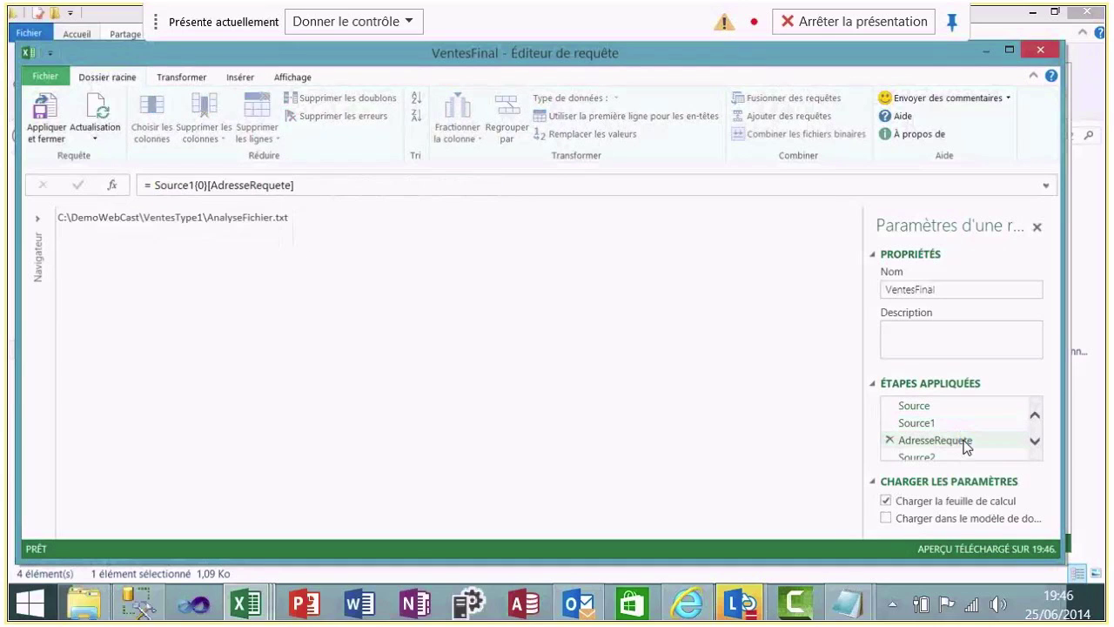
left_click(1036, 442)
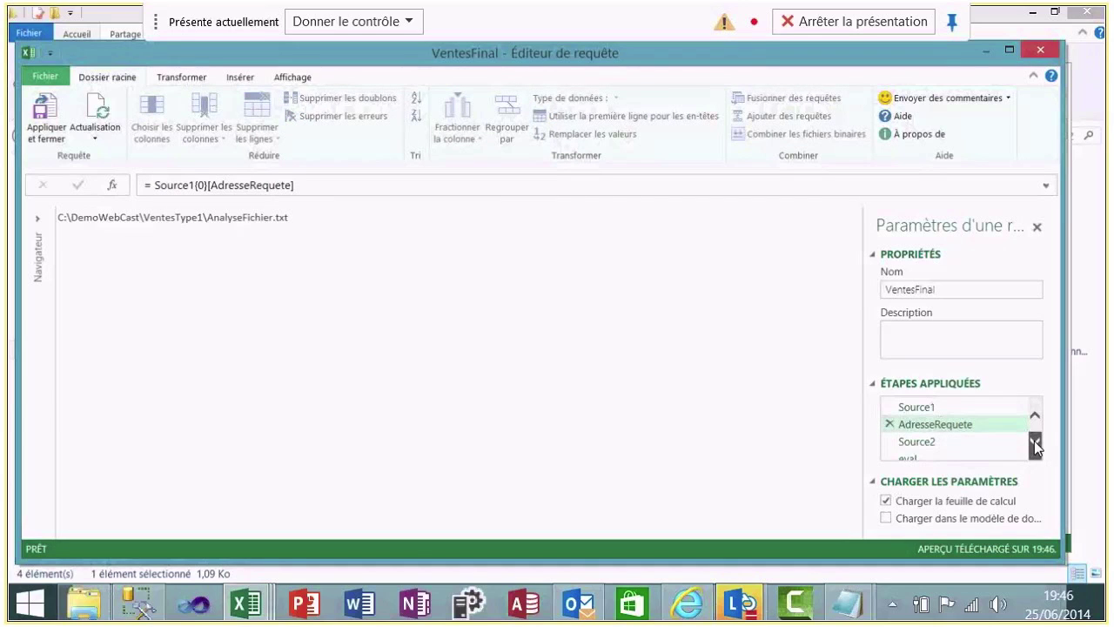
left_click(936, 442)
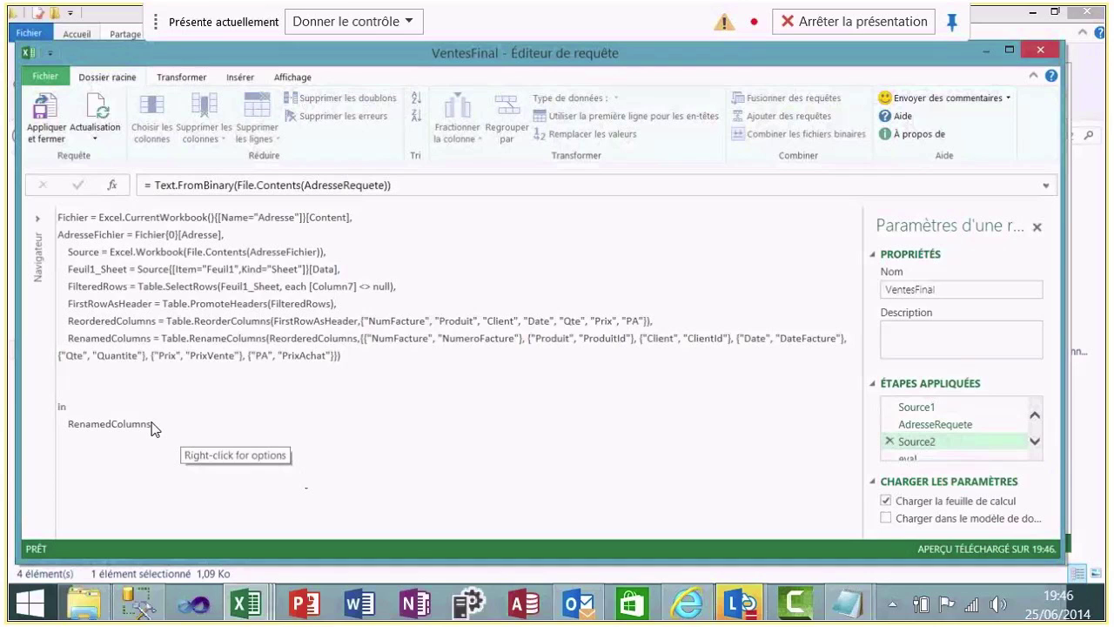
View the eval step and read through the code that joins Source and Source2
left_click(1034, 442)
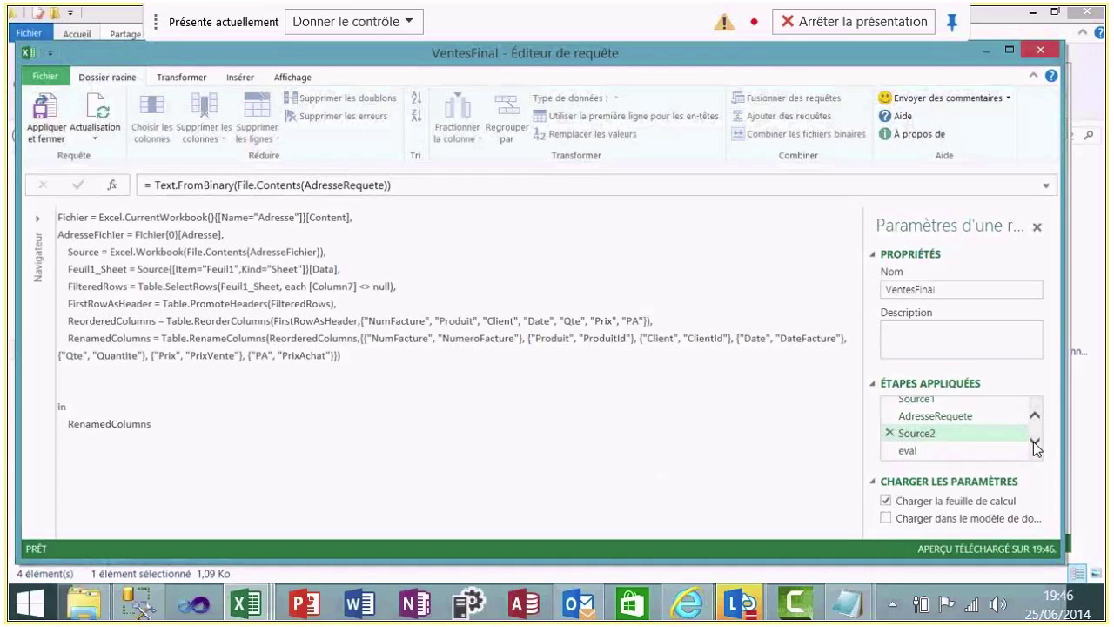
left_click(934, 452)
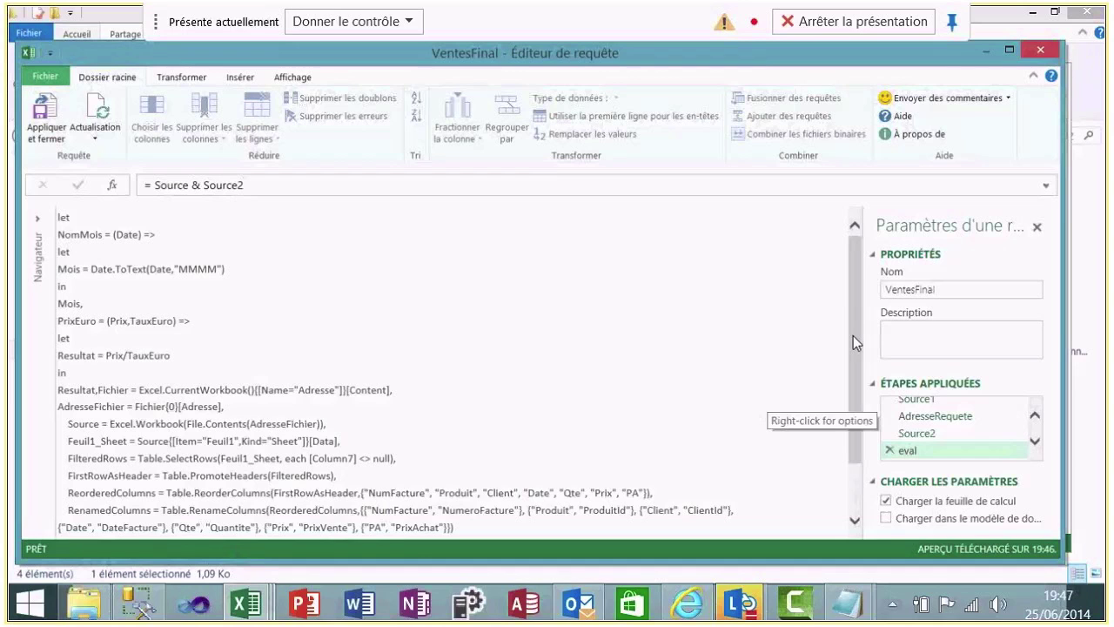
left_click_drag(854, 335, 856, 390)
Examine the Resultat step's Expression.Evaluate formula, highlight its eval argument, and compare it with the eval step's code
left_click(1035, 441)
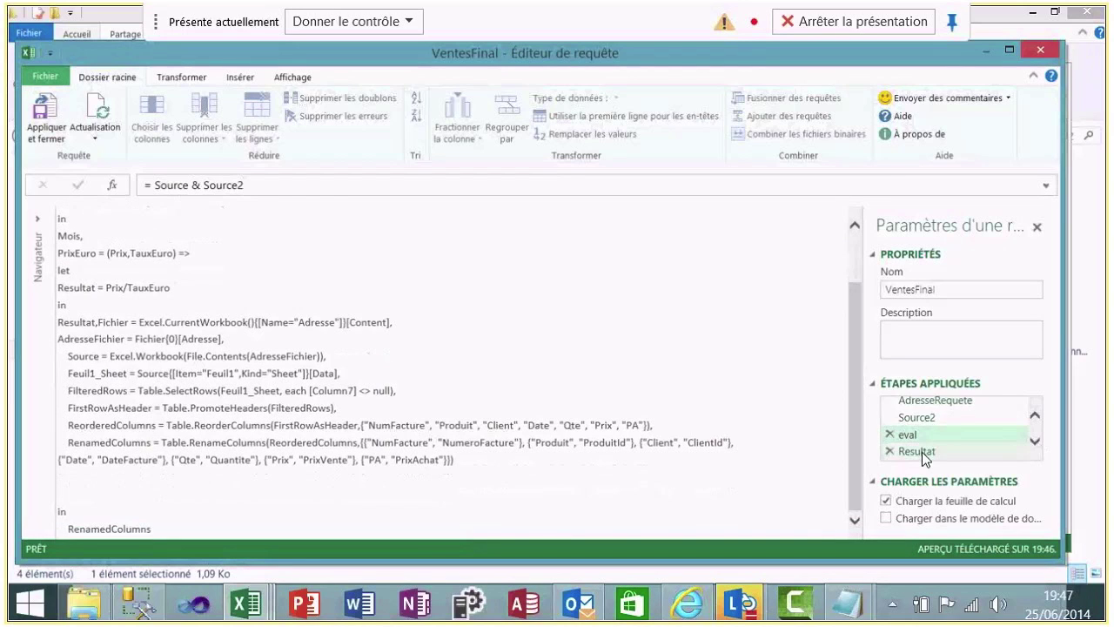
left_click(922, 452)
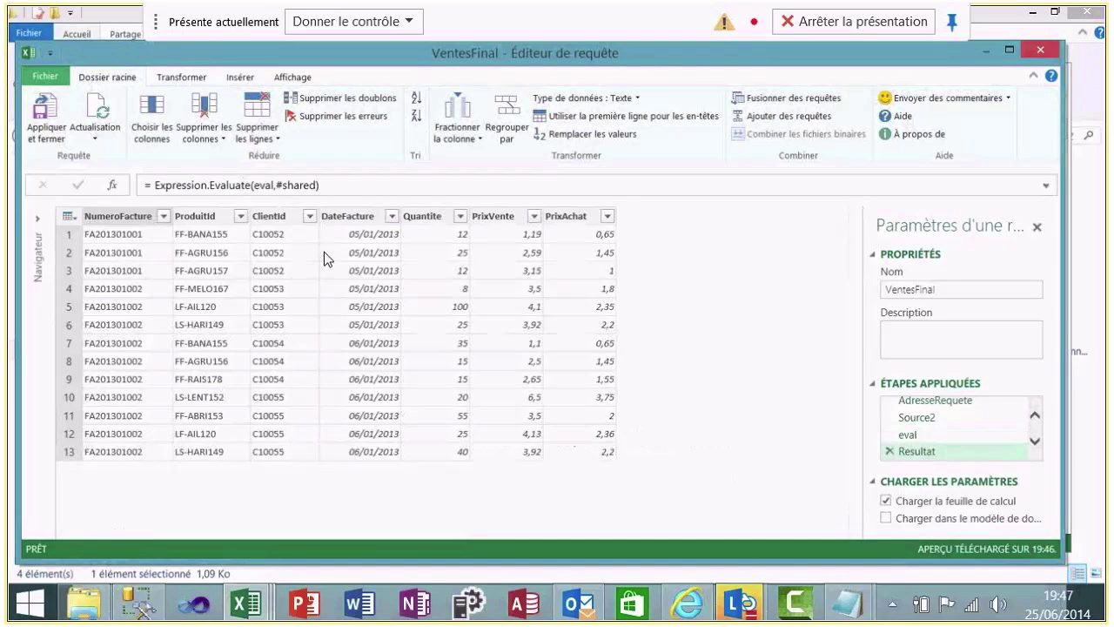
left_click(331, 185)
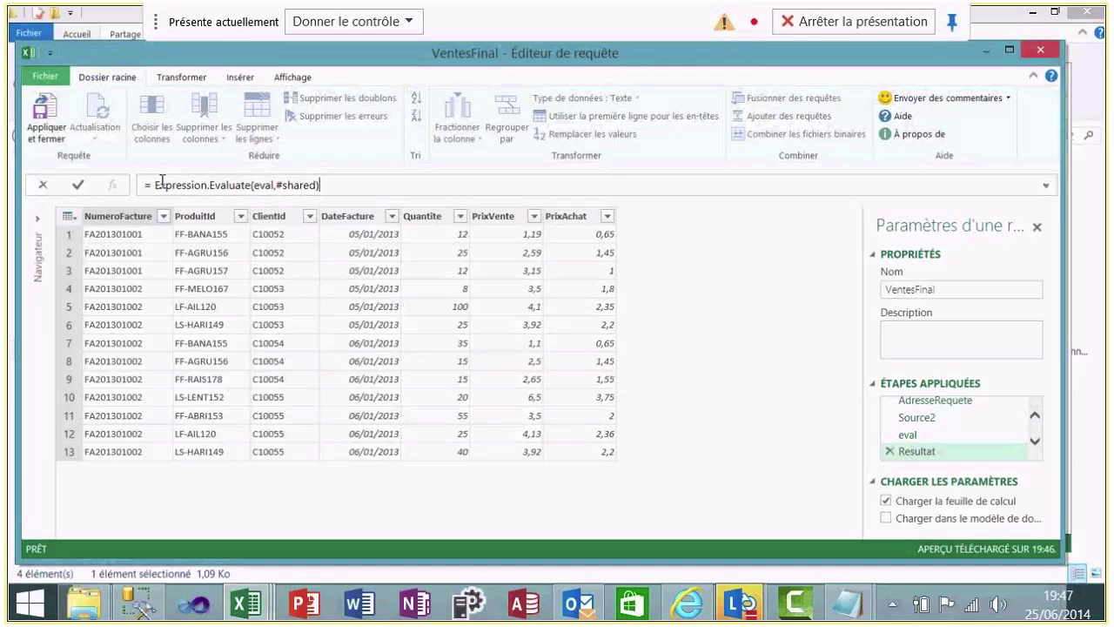
double_click(264, 184)
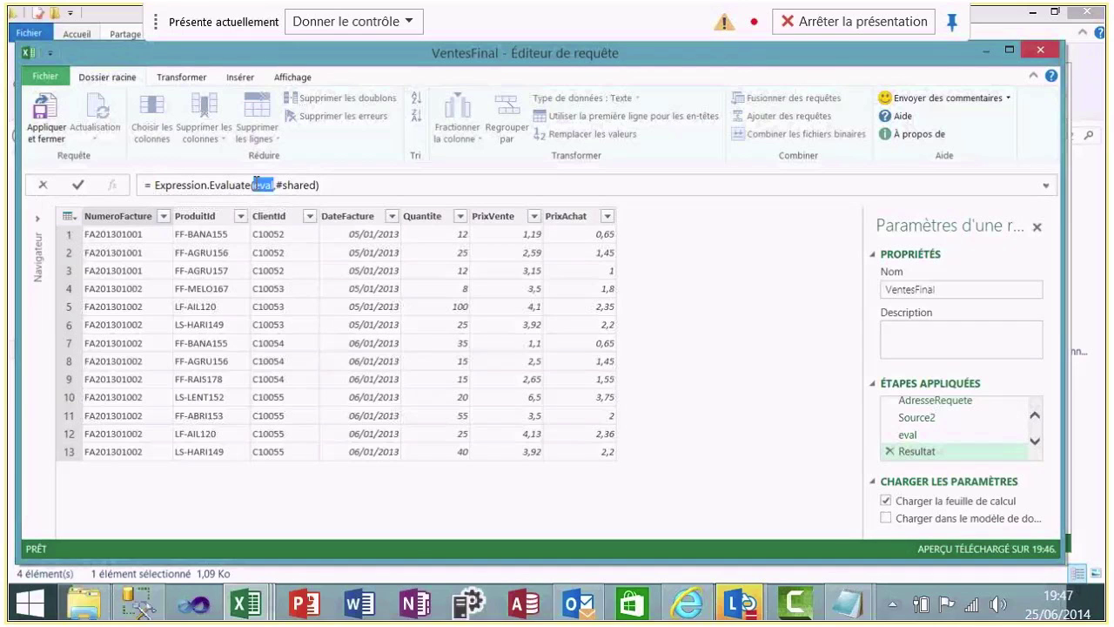
left_click(909, 434)
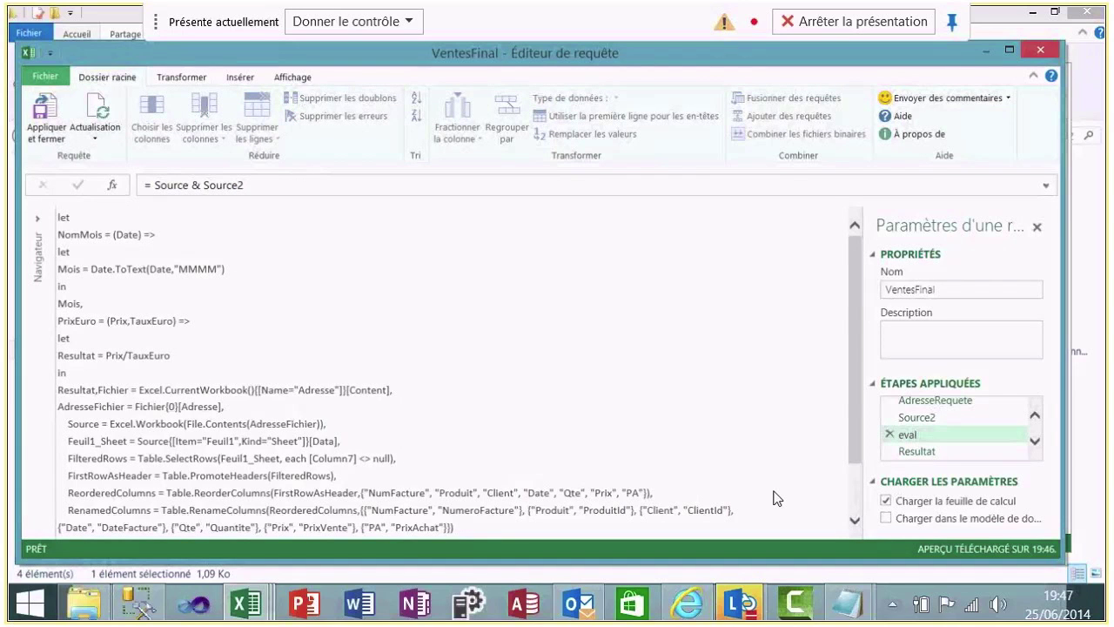
scroll(777, 498, "down", 2)
left_click(936, 454)
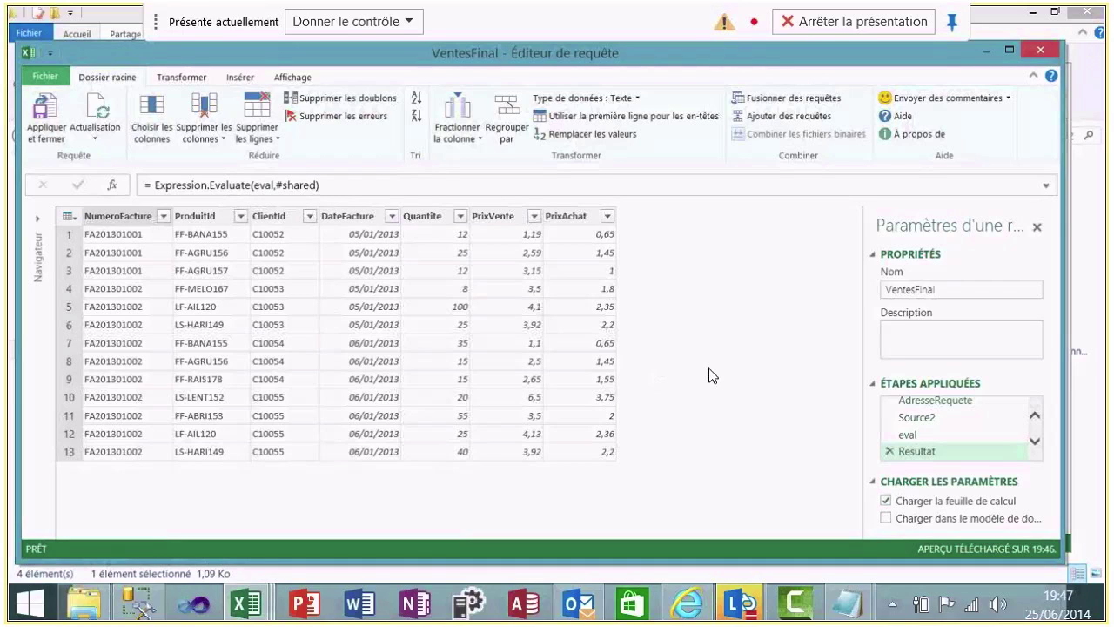
View the ChangedType step, and open the VentesFinal query's full code in the advanced editor
left_click(1036, 441)
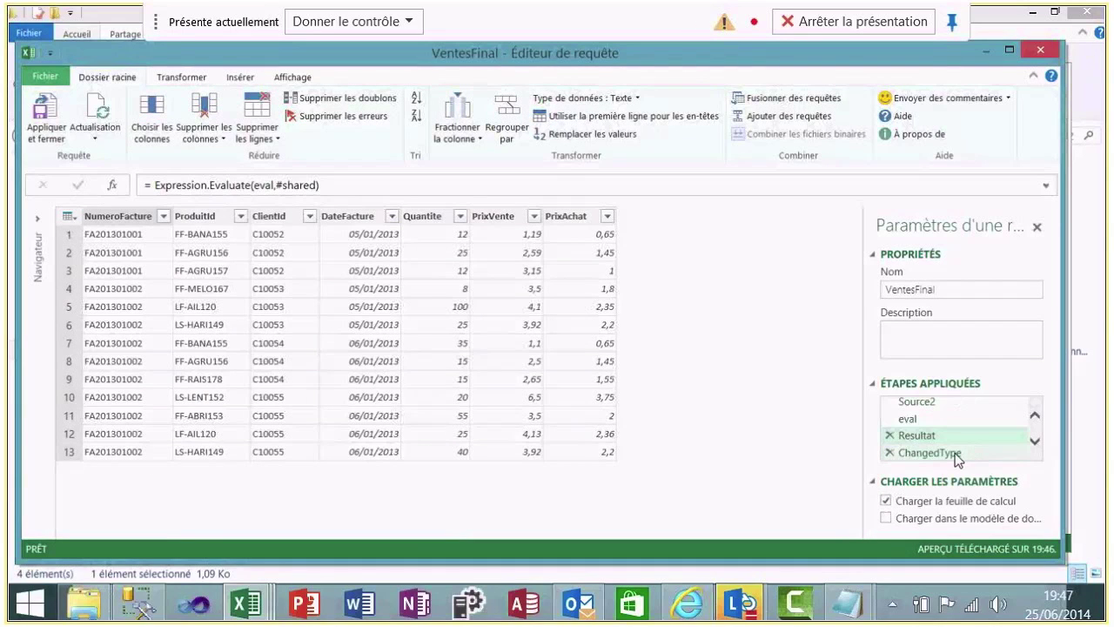
left_click(955, 453)
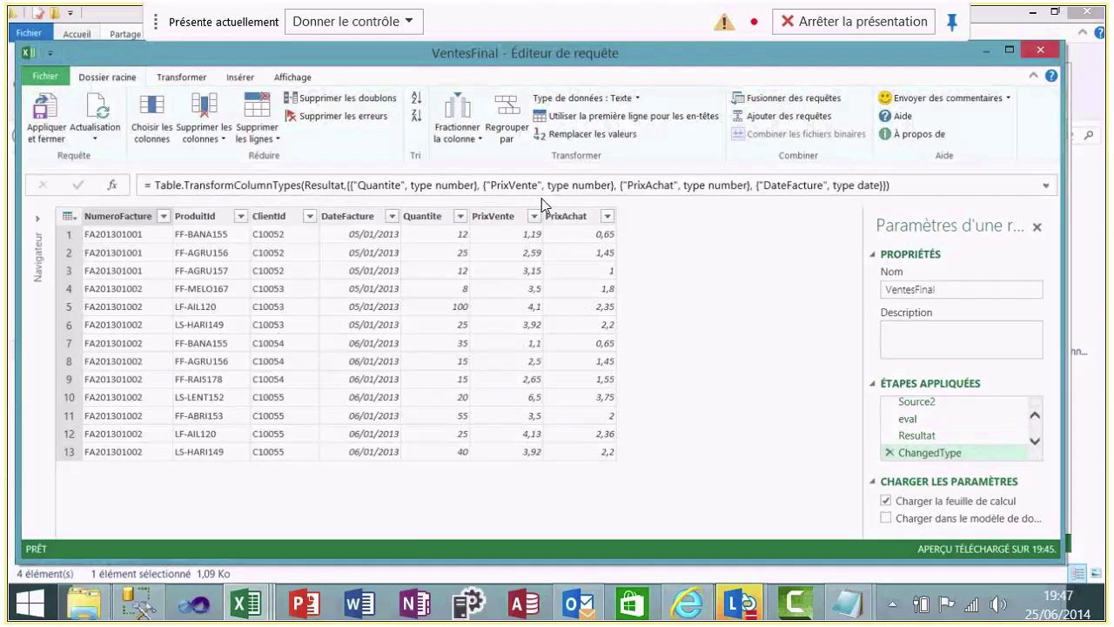
left_click(291, 78)
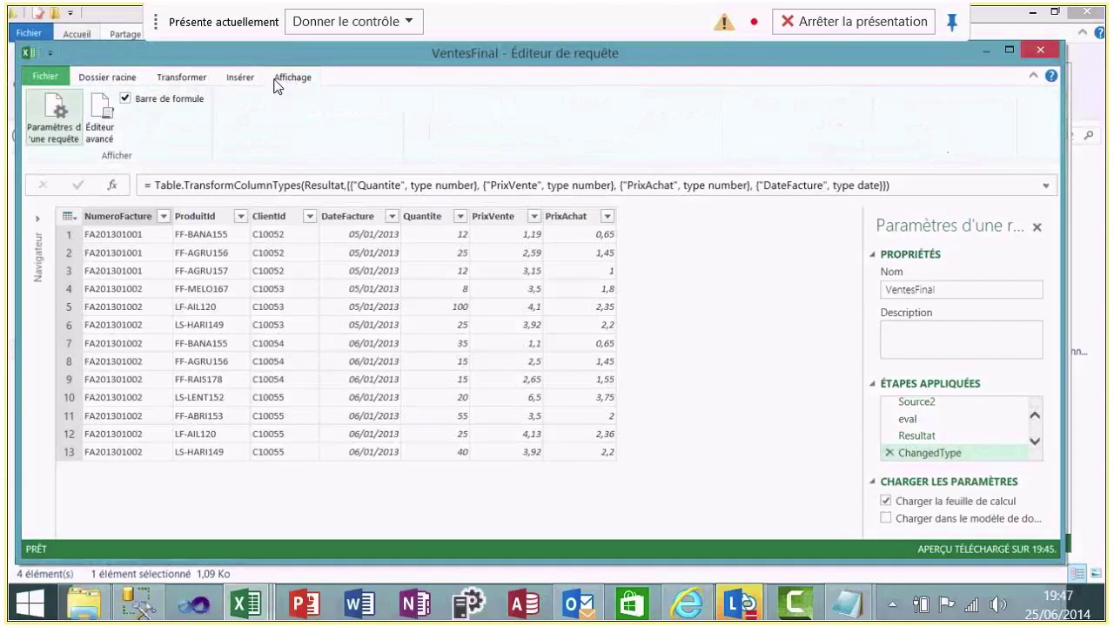
left_click(104, 111)
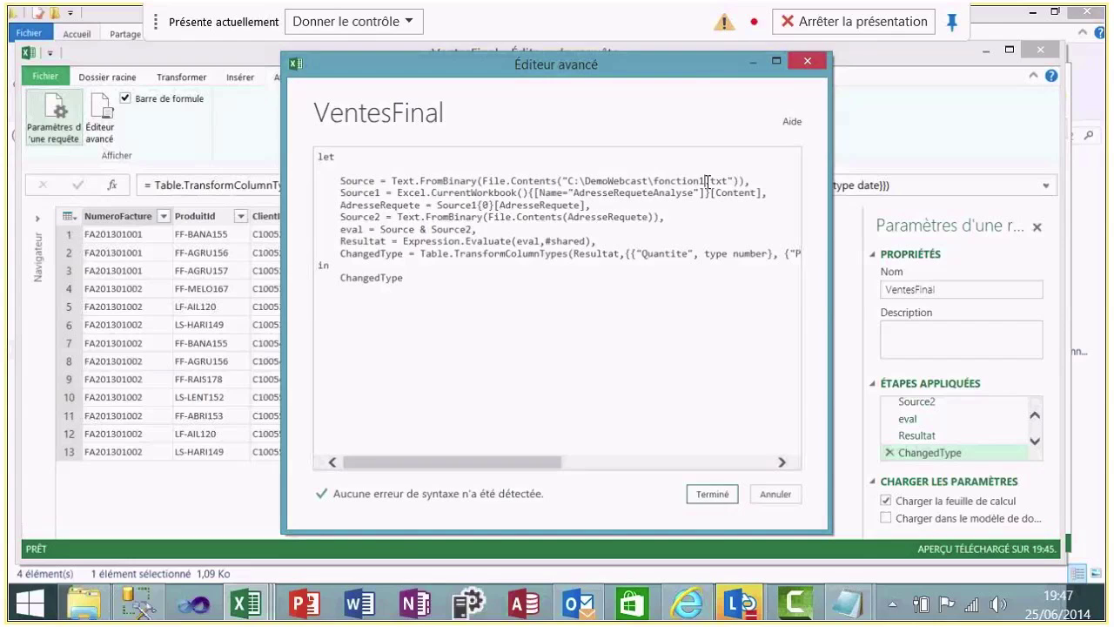
Examine the VentesFinal code, highlighting fonction1 in the Source file path and the Expression.Evaluate function in the Resultat line
left_click_drag(707, 180, 653, 183)
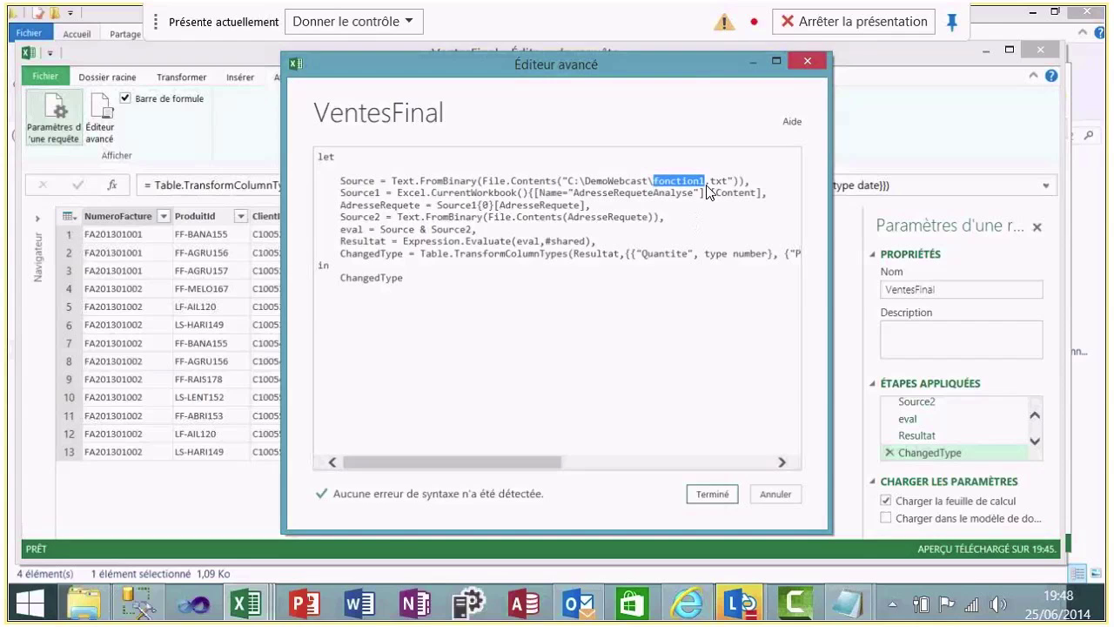
left_click(570, 179)
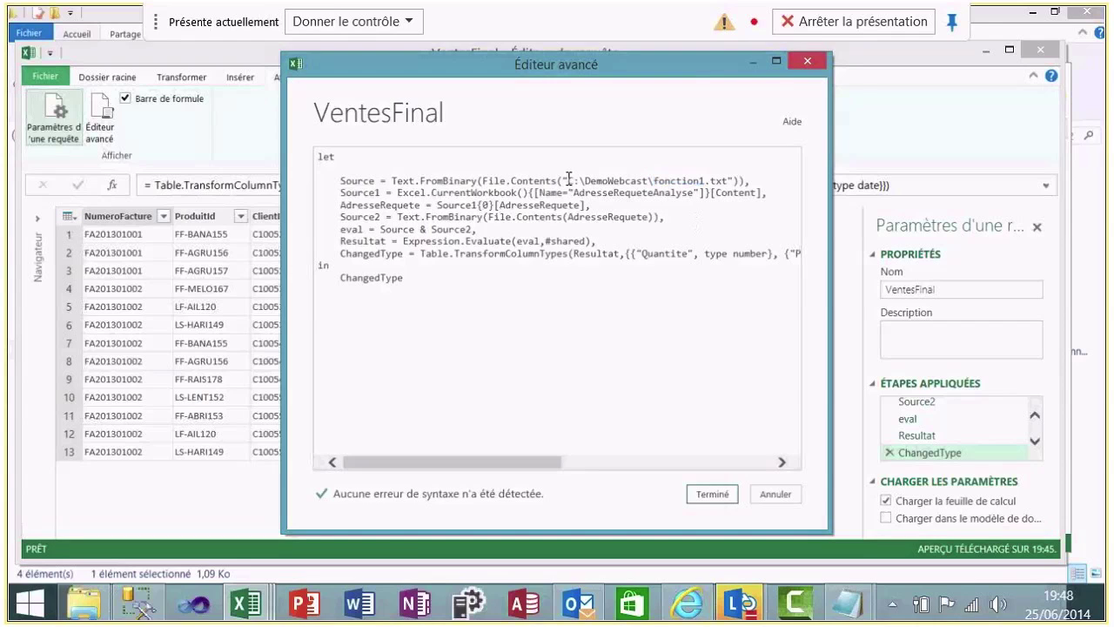
double_click(569, 179)
left_click(573, 183)
double_click(513, 241)
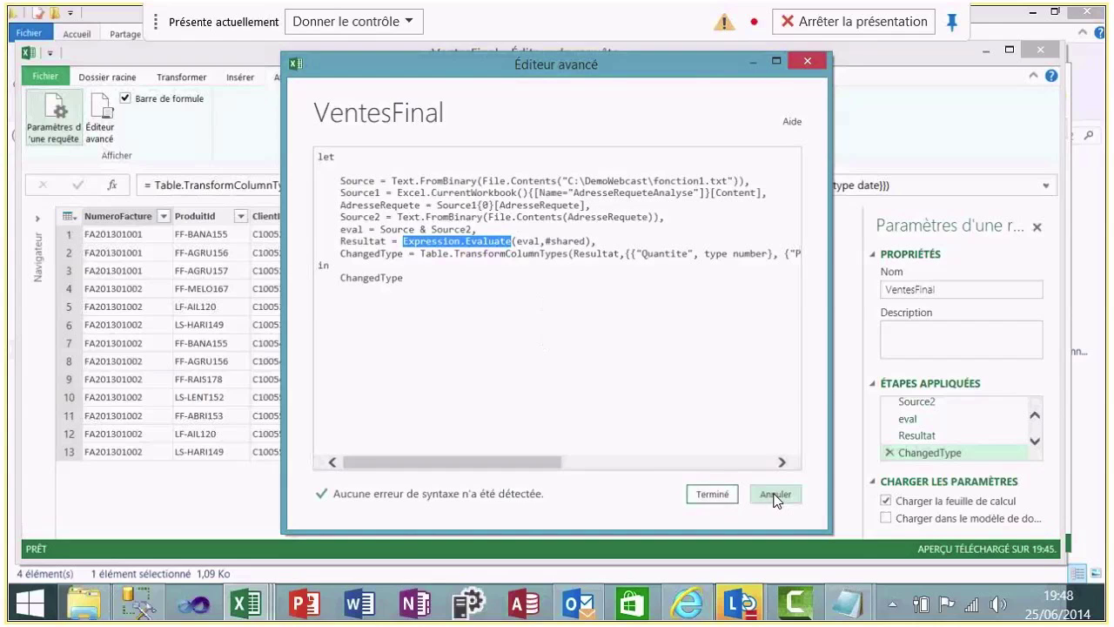
Close the VentesFinal advanced editor and query editor without changes, and deselect the Ventes table by selecting cell E18
left_click(807, 56)
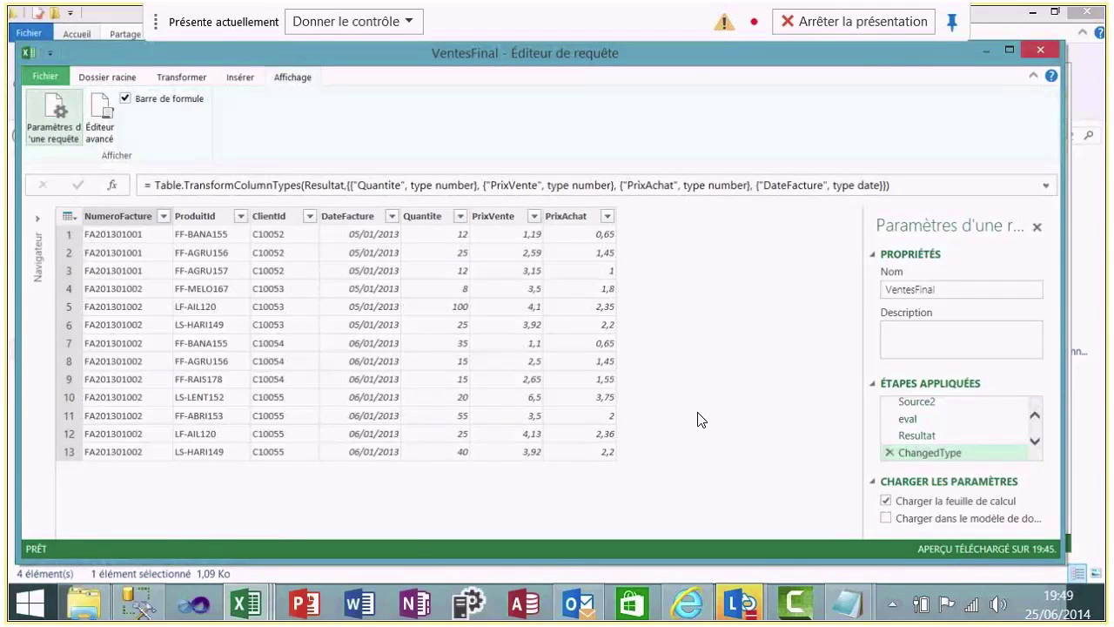
left_click(1031, 49)
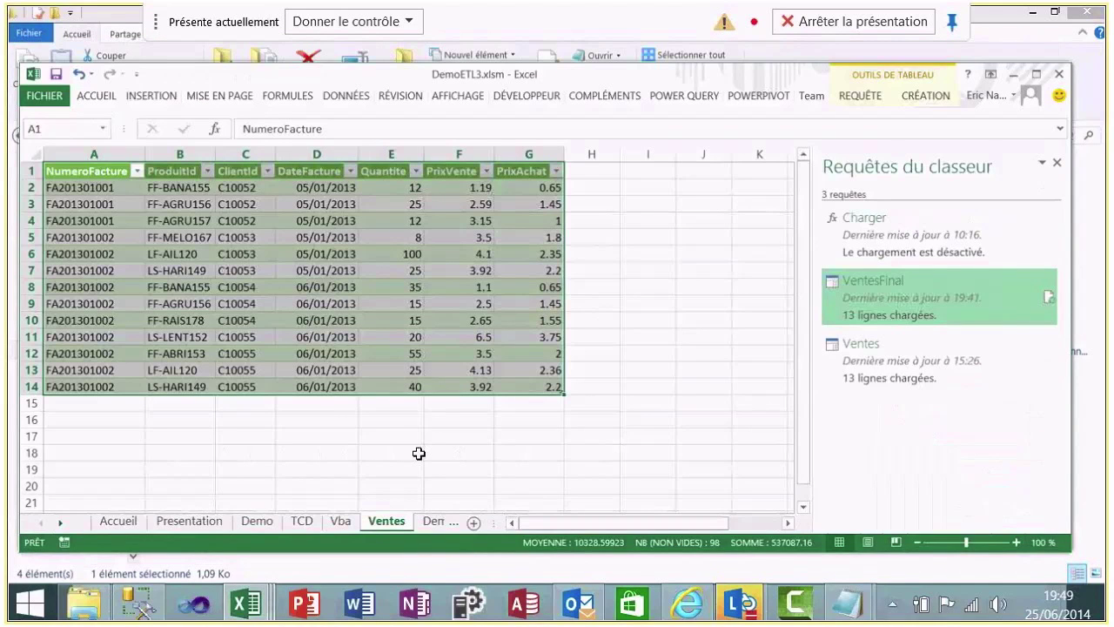
left_click(419, 454)
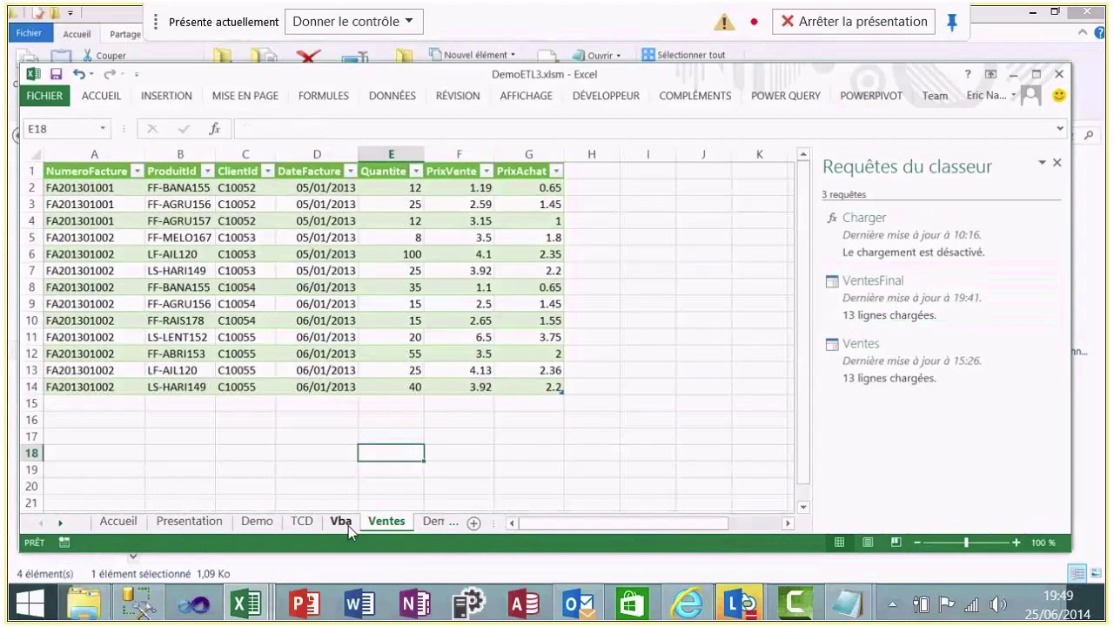
View the macro code on the Vba sheet from its beginning and highlight the QueryTable.Refresh line, particularly the word Refresh
left_click(347, 524)
scroll(805, 412, "up", 8)
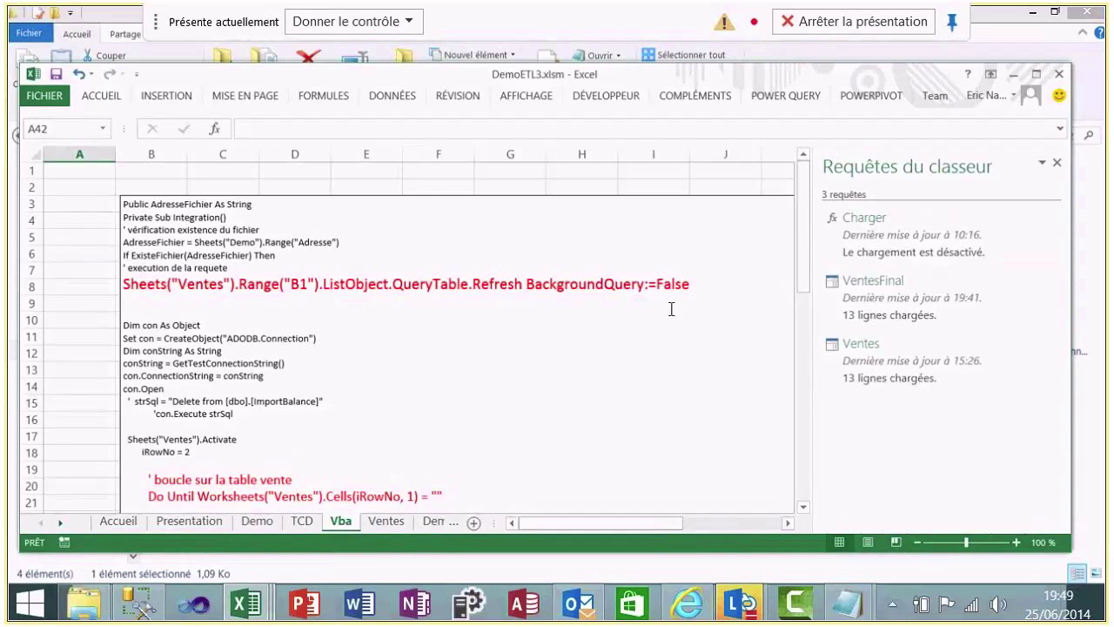
triple_click(397, 286)
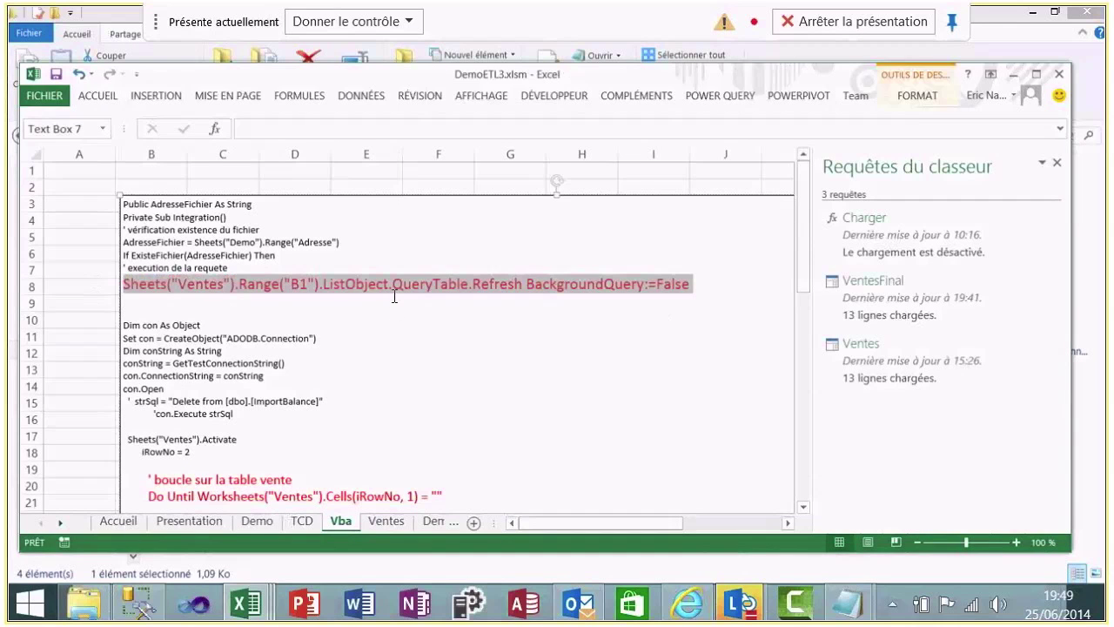
left_click_drag(523, 291, 473, 289)
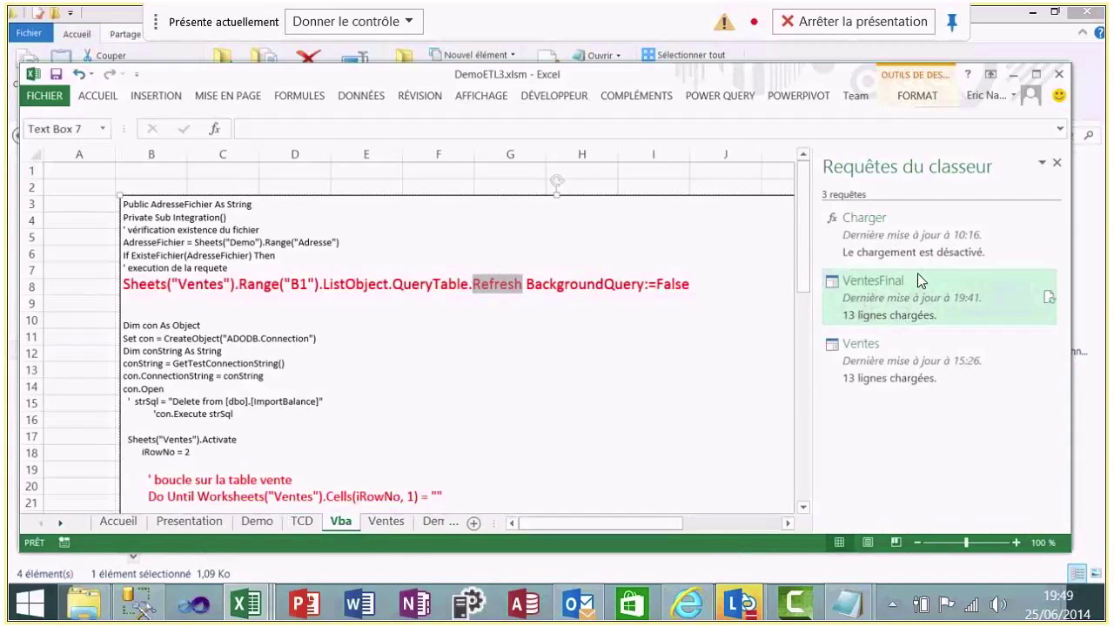
mouse_move(921, 281)
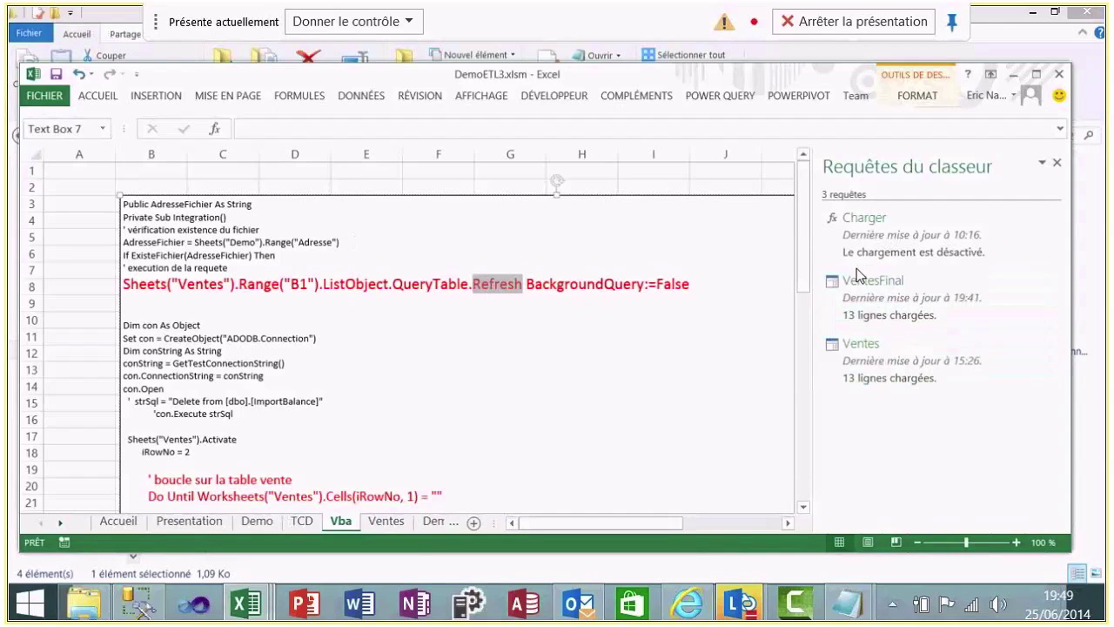
mouse_move(916, 322)
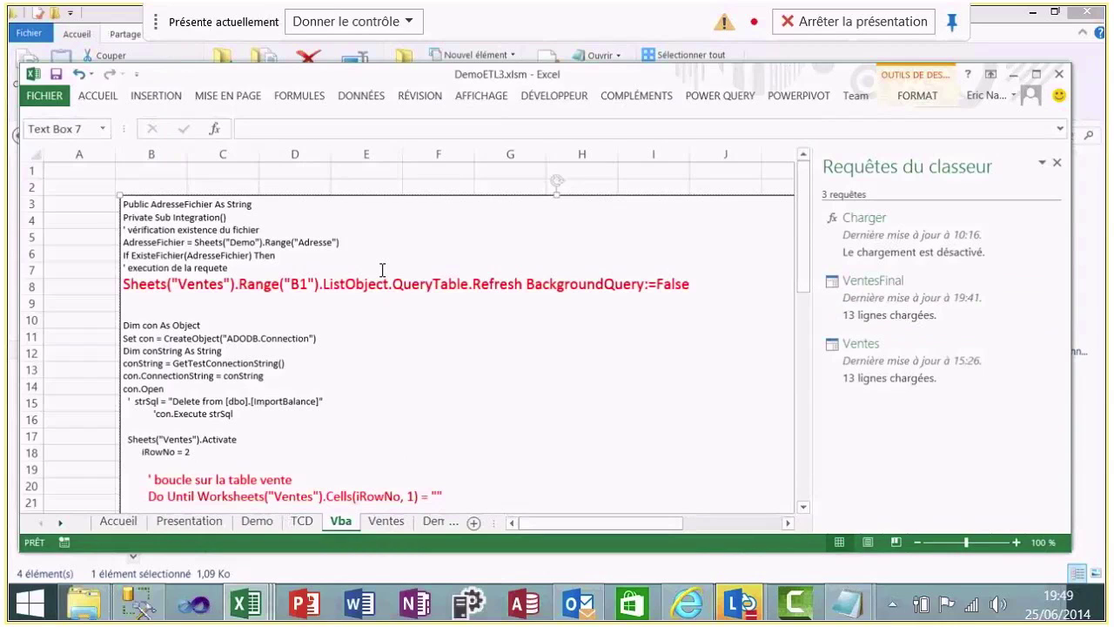
Check the Ventes sheet, then read the Vba sheet's code that loops over its rows and inserts them into LigneFacturebis
left_click(388, 527)
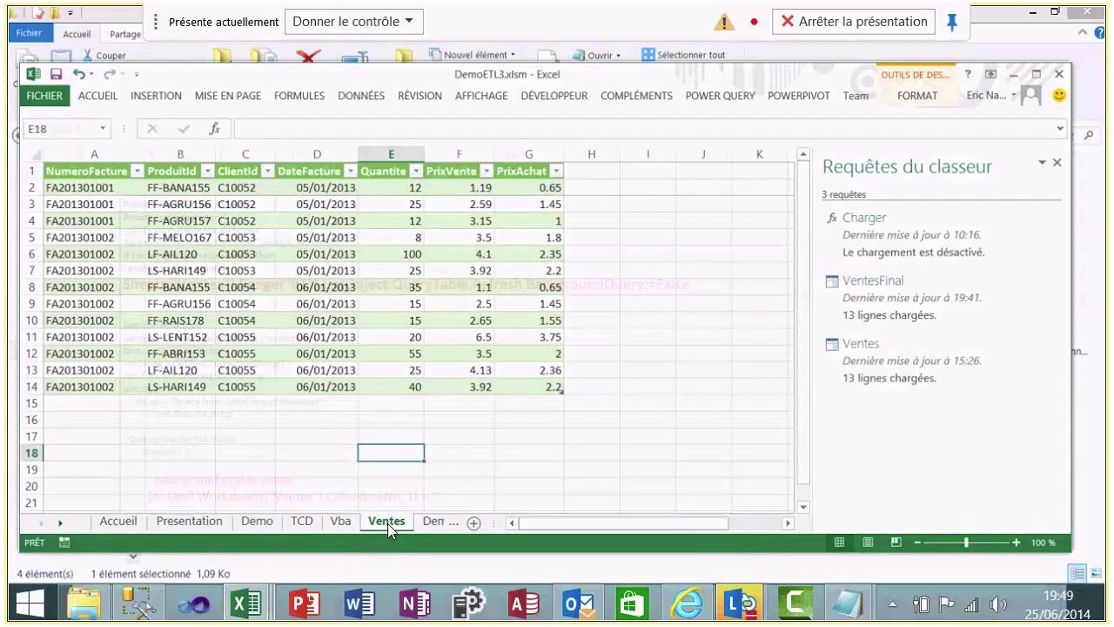
left_click(341, 522)
left_click_drag(802, 266, 802, 338)
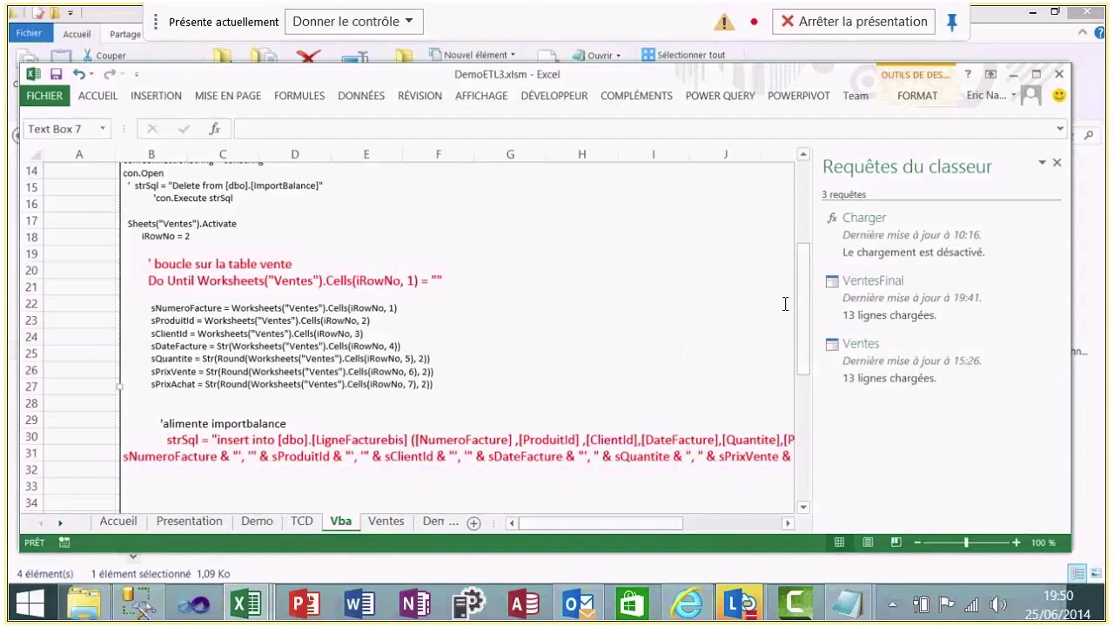
left_click_drag(805, 293, 793, 362)
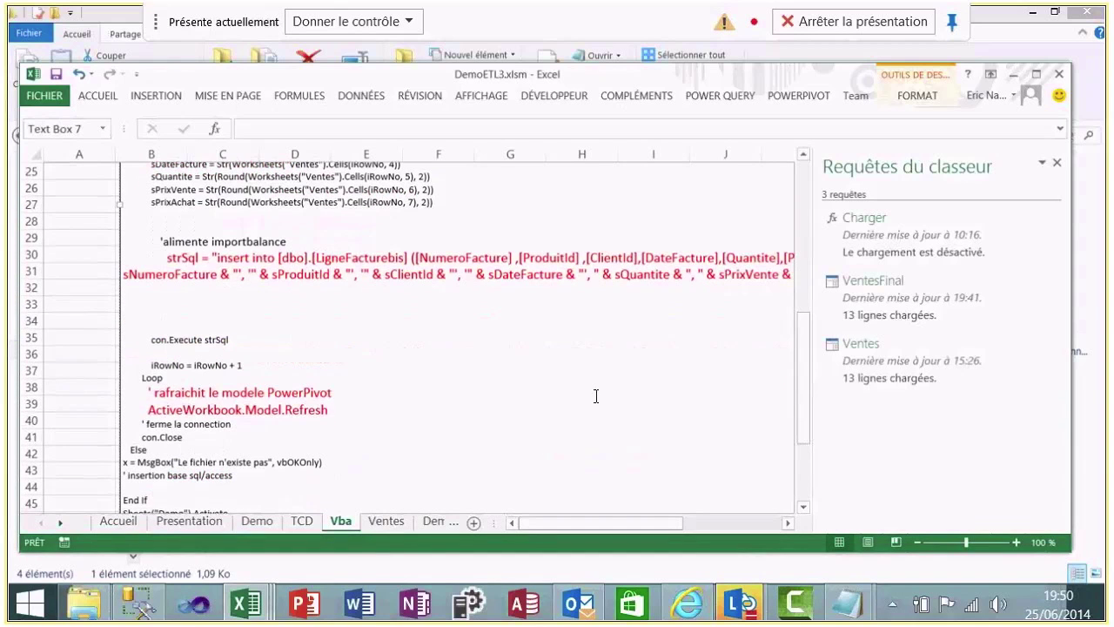
Switch to SQL Server Management Studio to view the LigneFacturebis query results, and return to the DemoETL3.xlsm workbook
left_click(134, 601)
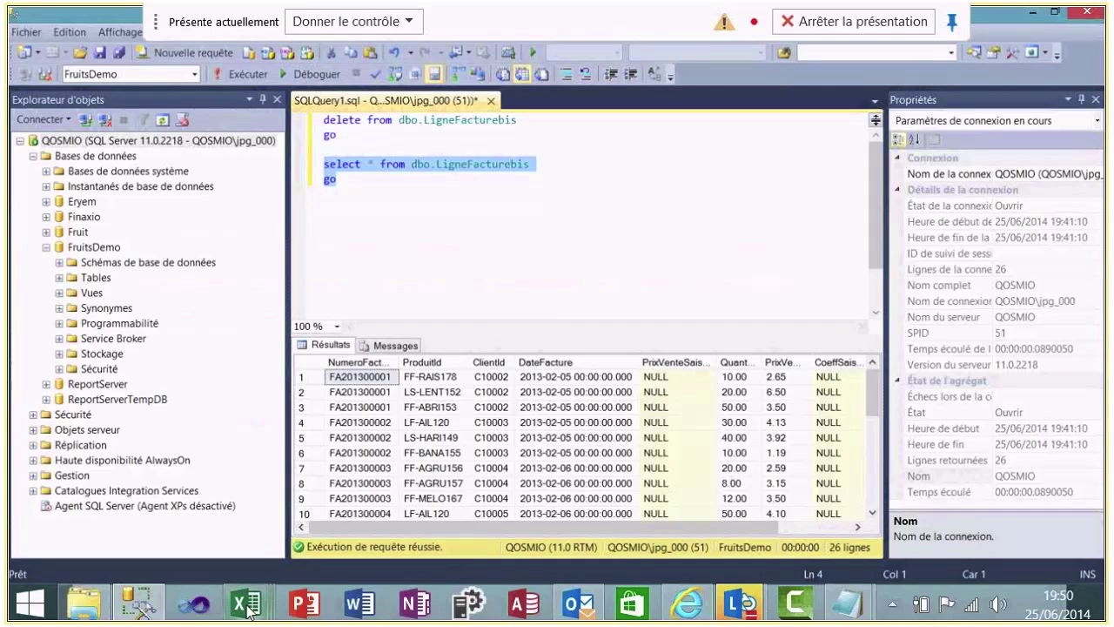
mouse_move(248, 609)
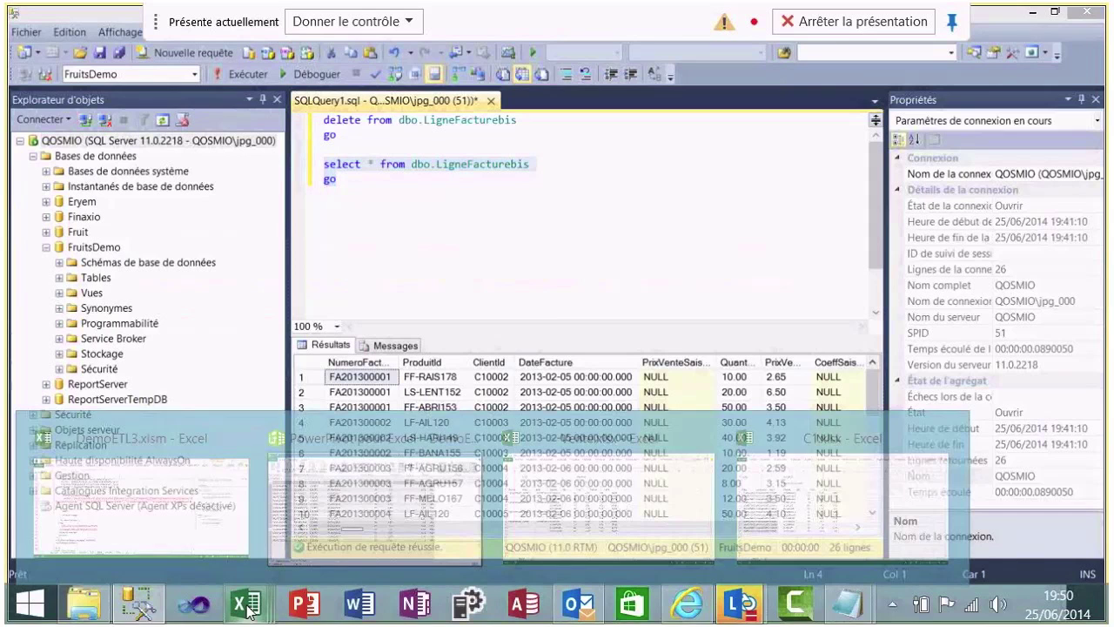
left_click(175, 515)
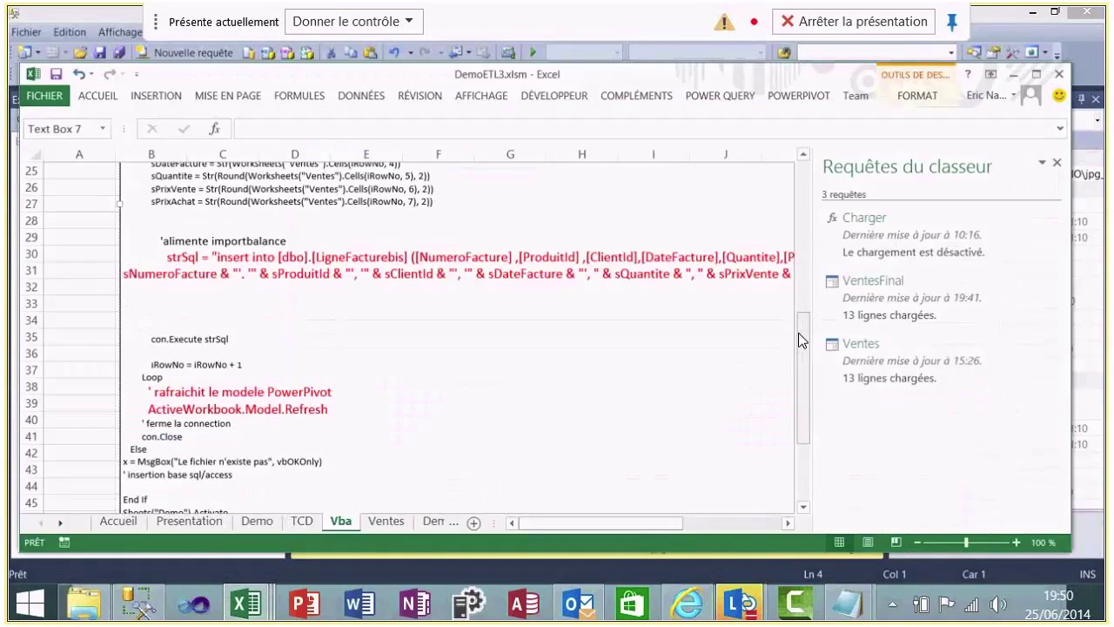
Read the closing part of the macro code and highlight the ActiveWorkbook.Model.Refresh line that refreshes the PowerPivot model
left_click_drag(798, 333, 798, 356)
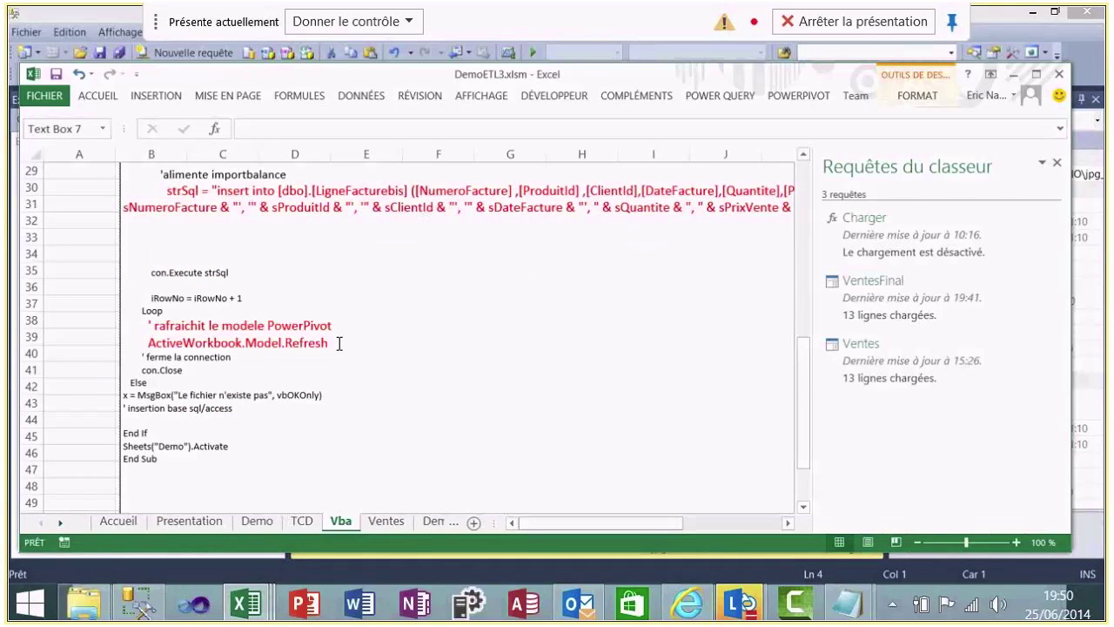
left_click_drag(339, 344, 262, 344)
left_click_drag(340, 344, 148, 345)
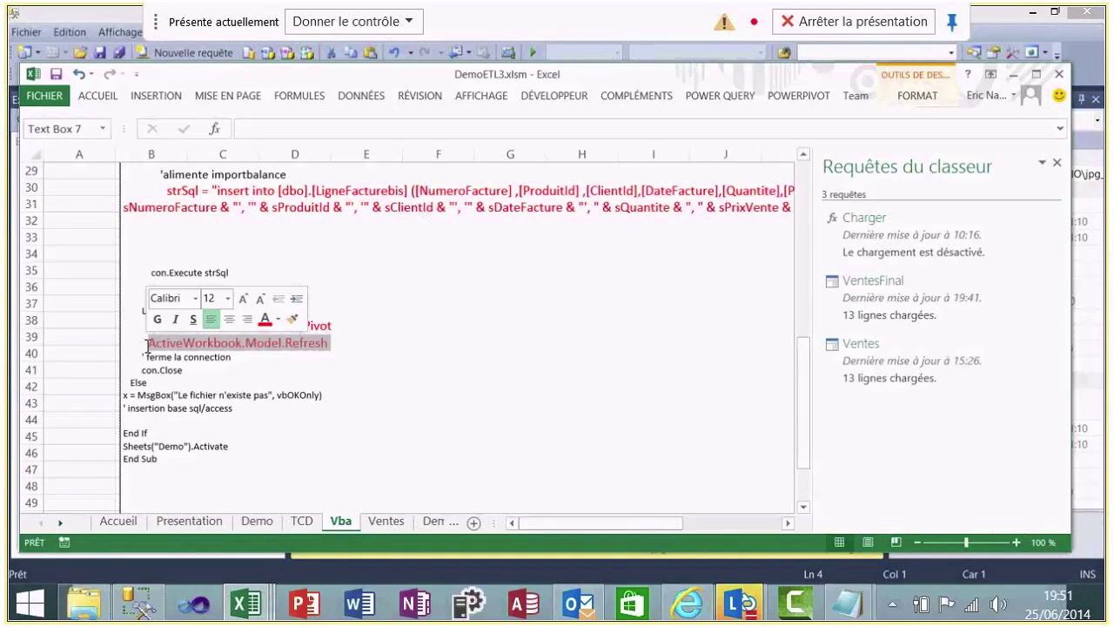
left_click(366, 353)
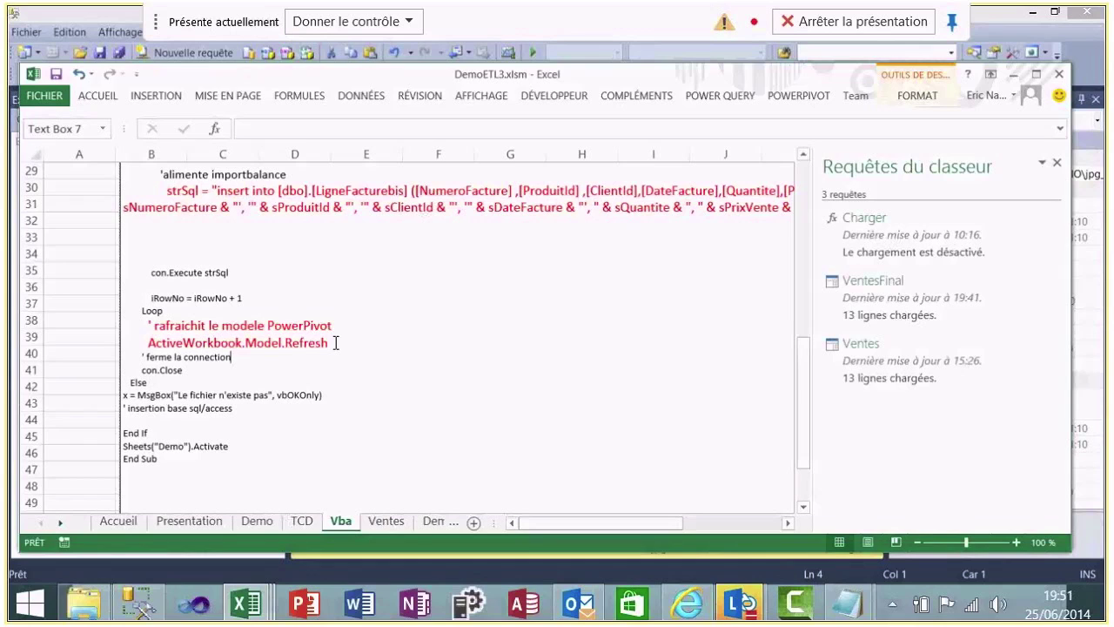
left_click_drag(336, 343, 148, 343)
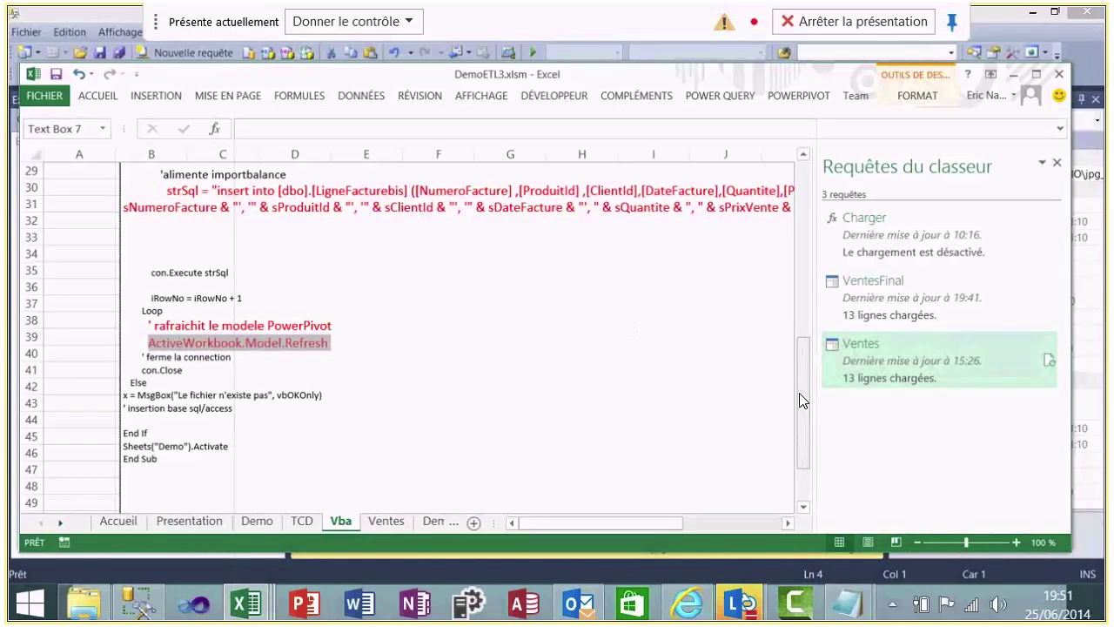
mouse_move(851, 379)
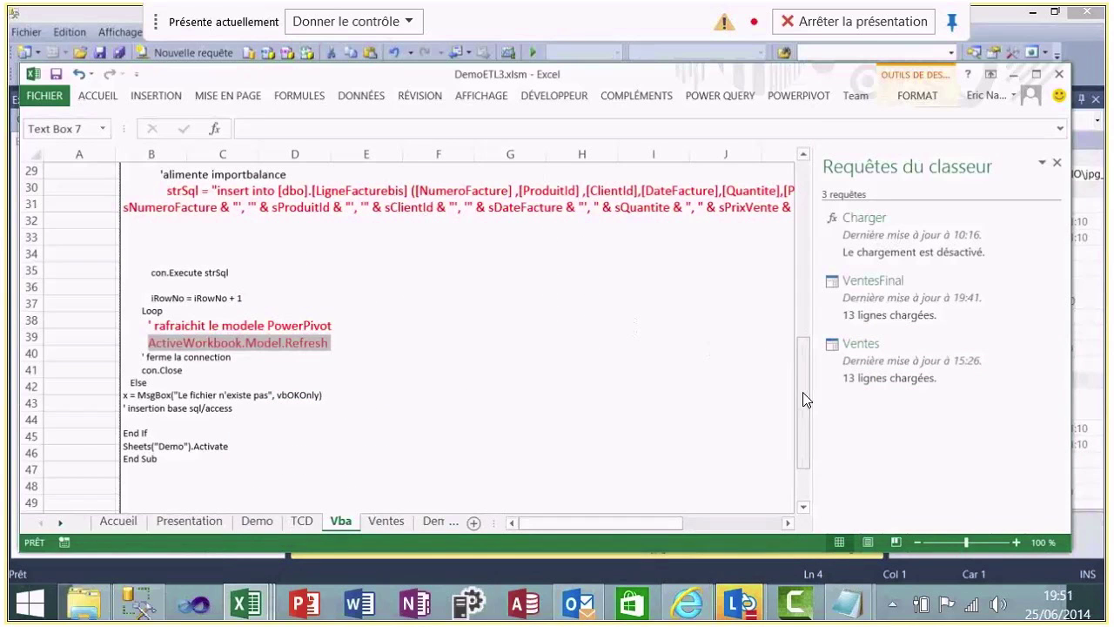
Review the whole macro code once more, from the query refresh line to the end and back to the start
left_click_drag(804, 400, 803, 162)
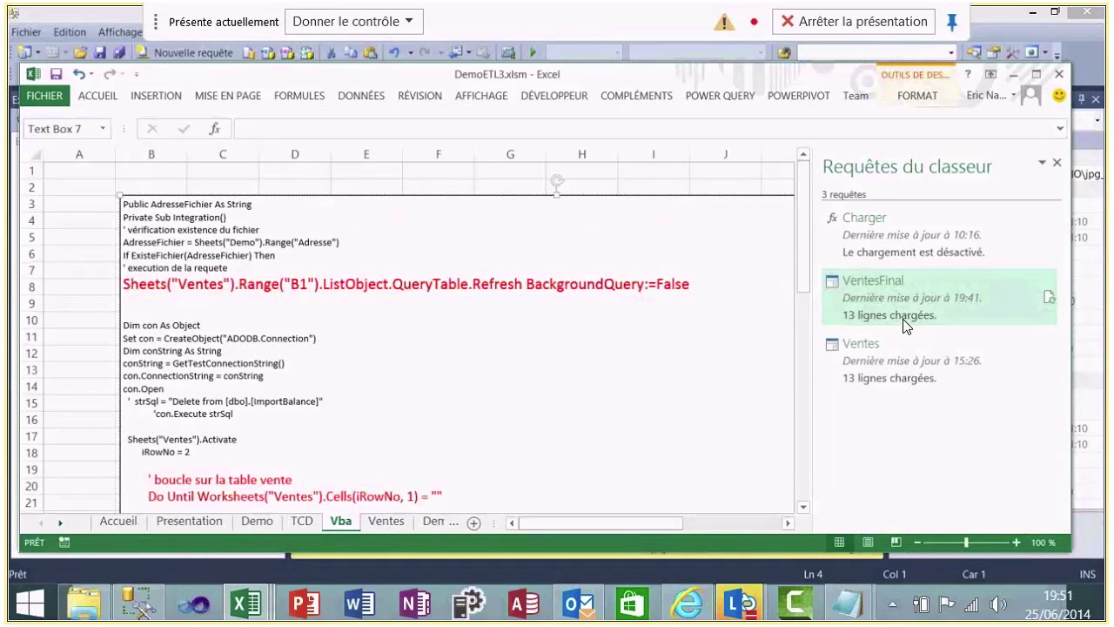
mouse_move(906, 326)
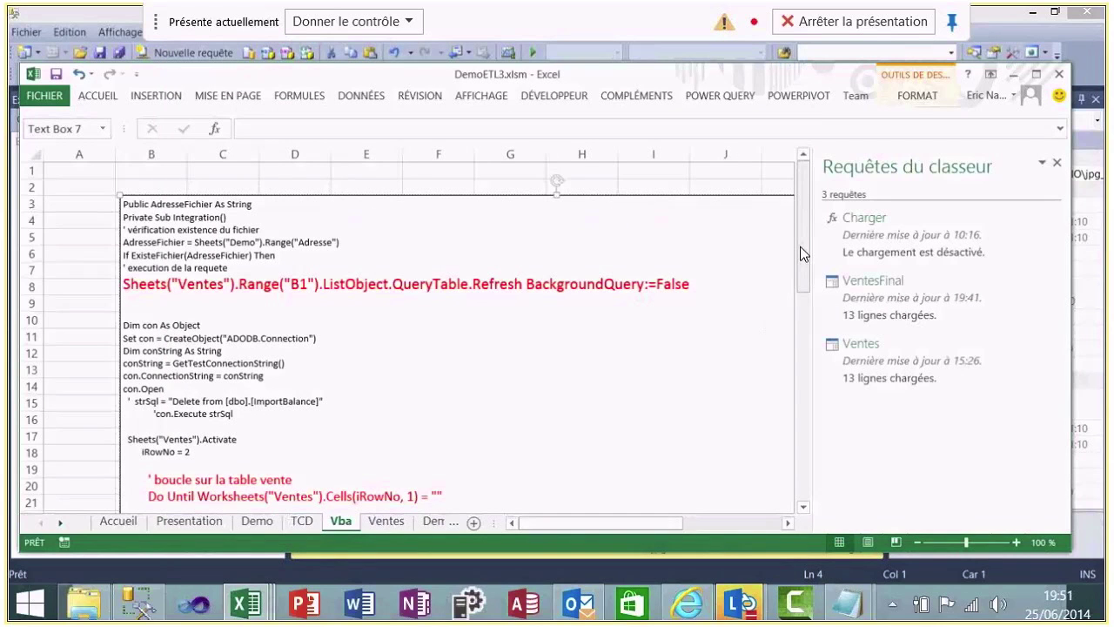
left_click_drag(801, 254, 804, 331)
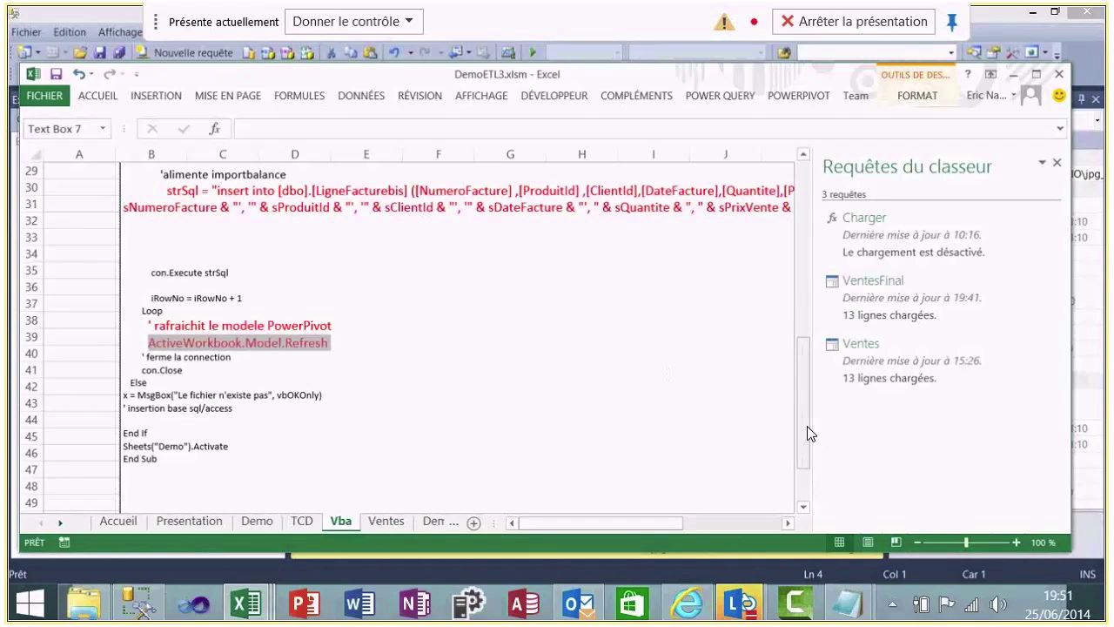
left_click_drag(808, 432, 803, 209)
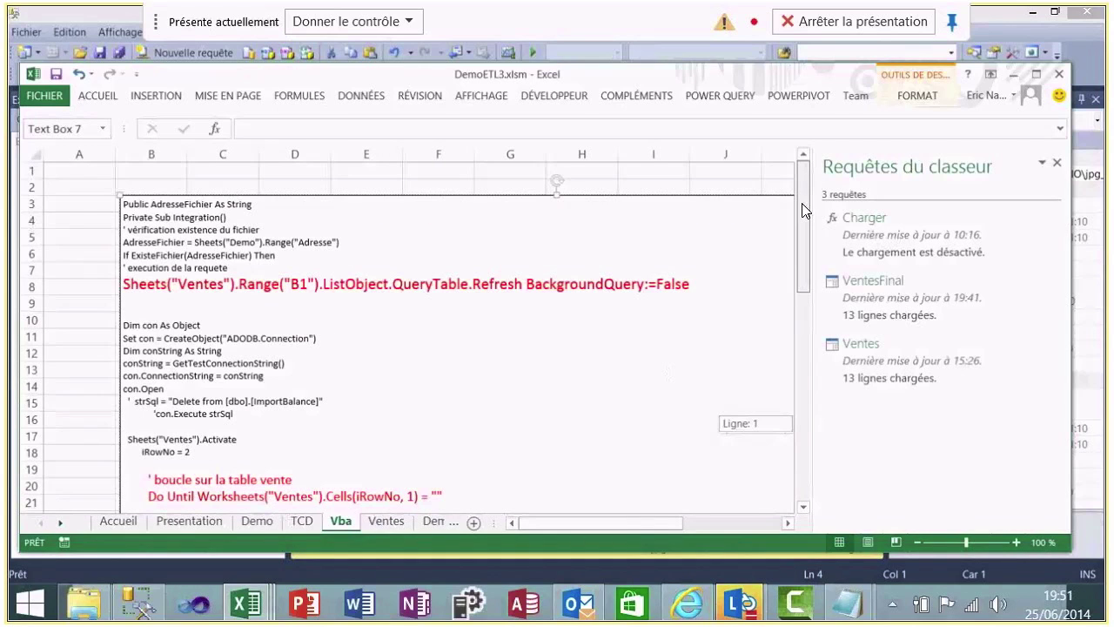
Deselect the code text box on the Vba sheet and return to the sales table on the Ventes sheet
left_click(516, 171)
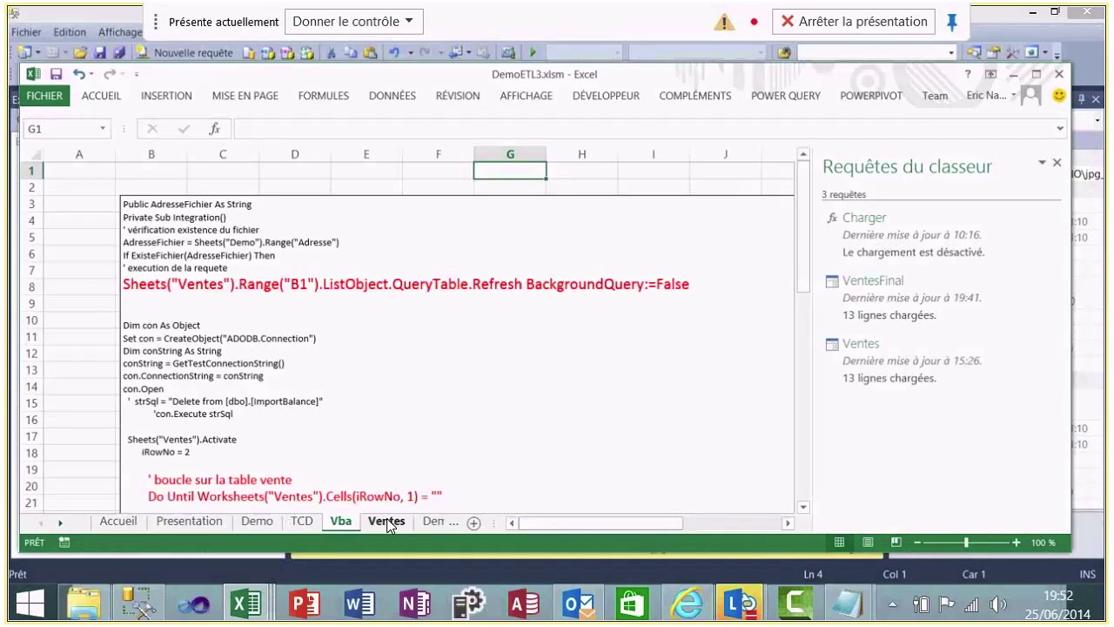
left_click(387, 523)
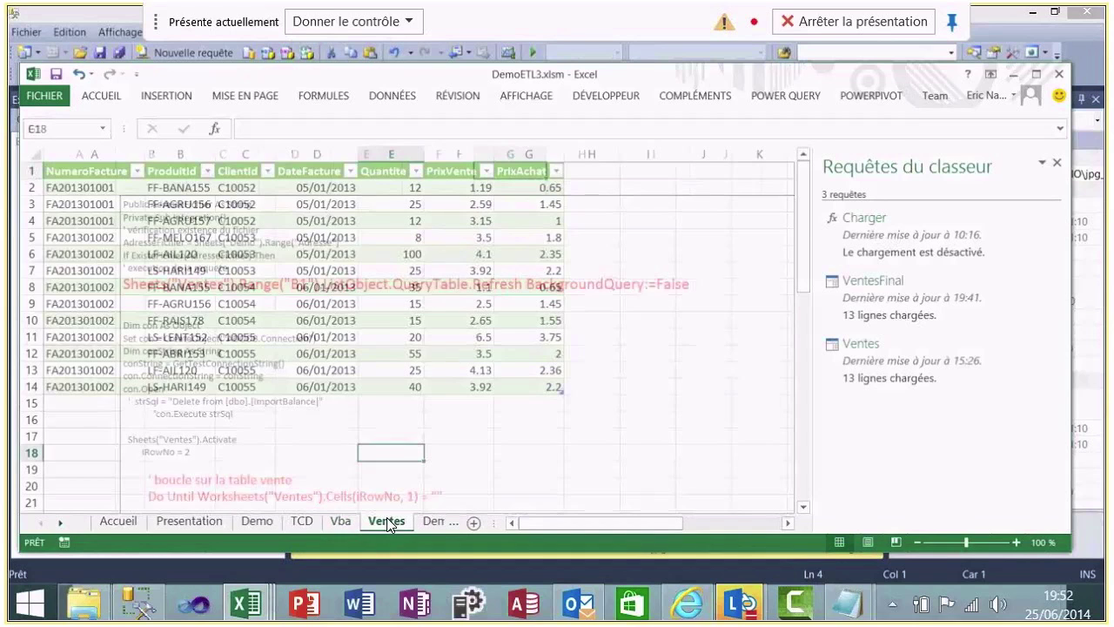
left_click(608, 461)
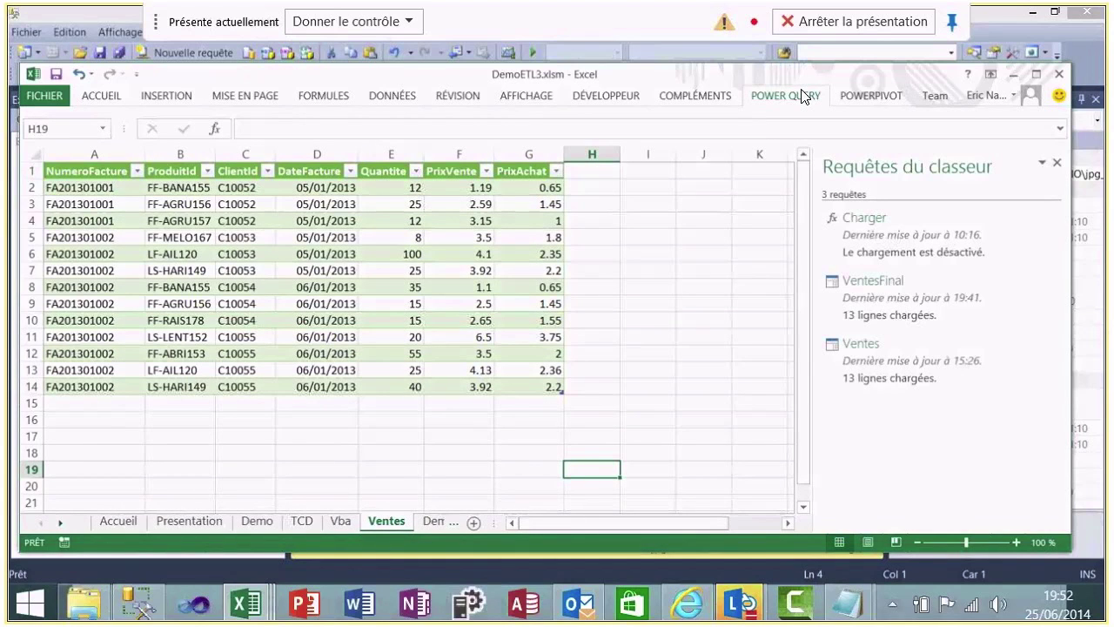
Open the Ventes query in the query editor and display its full code in the advanced editor
left_click(892, 372)
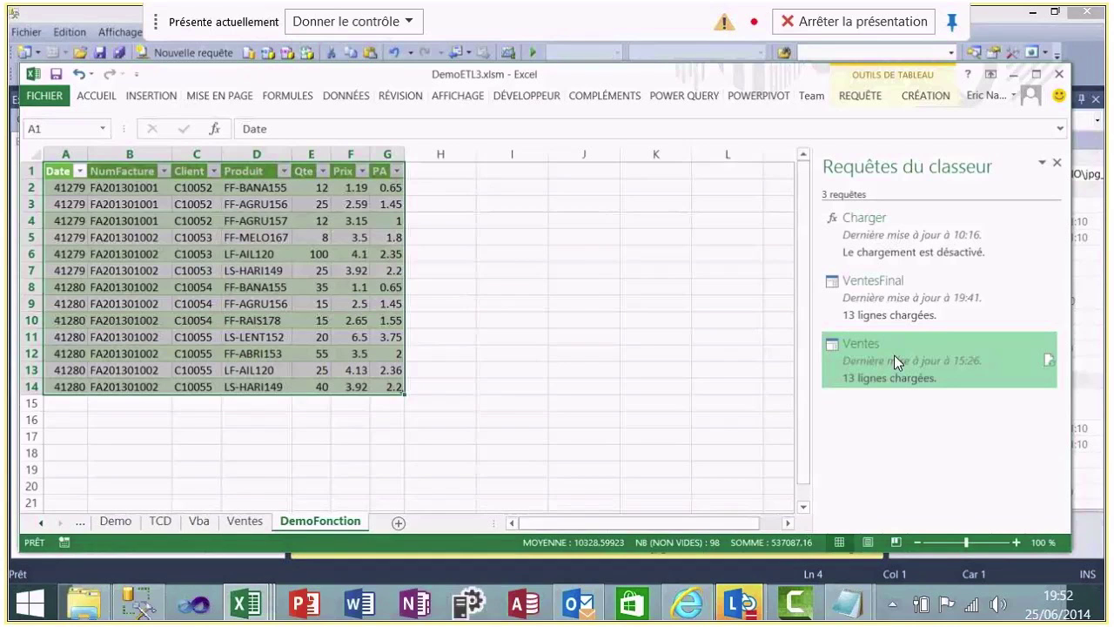
mouse_move(895, 355)
double_click(931, 372)
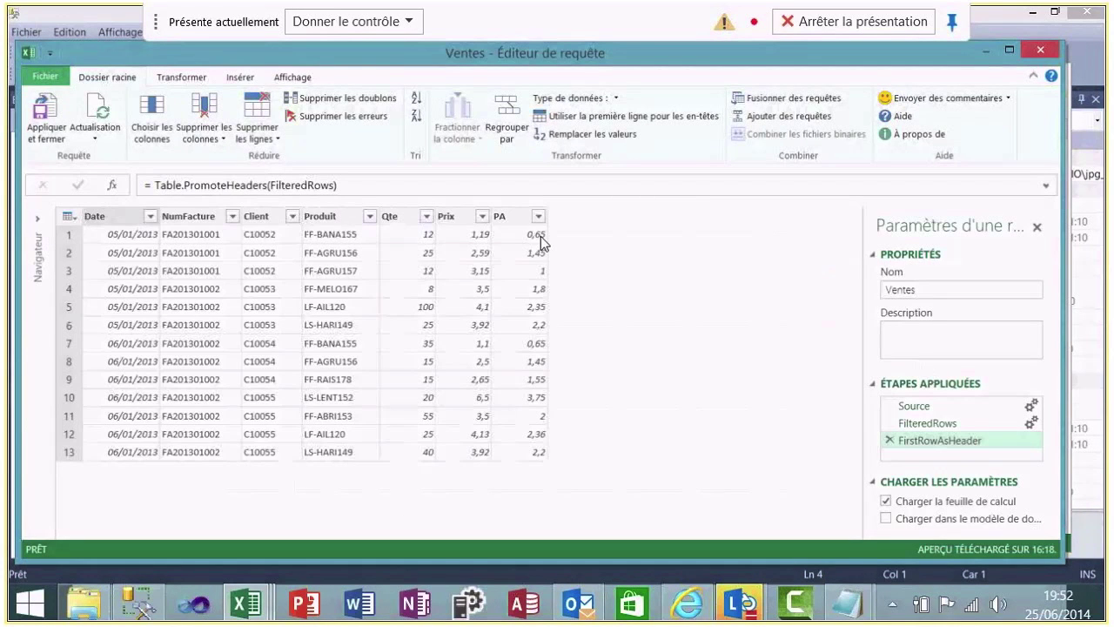
left_click(298, 78)
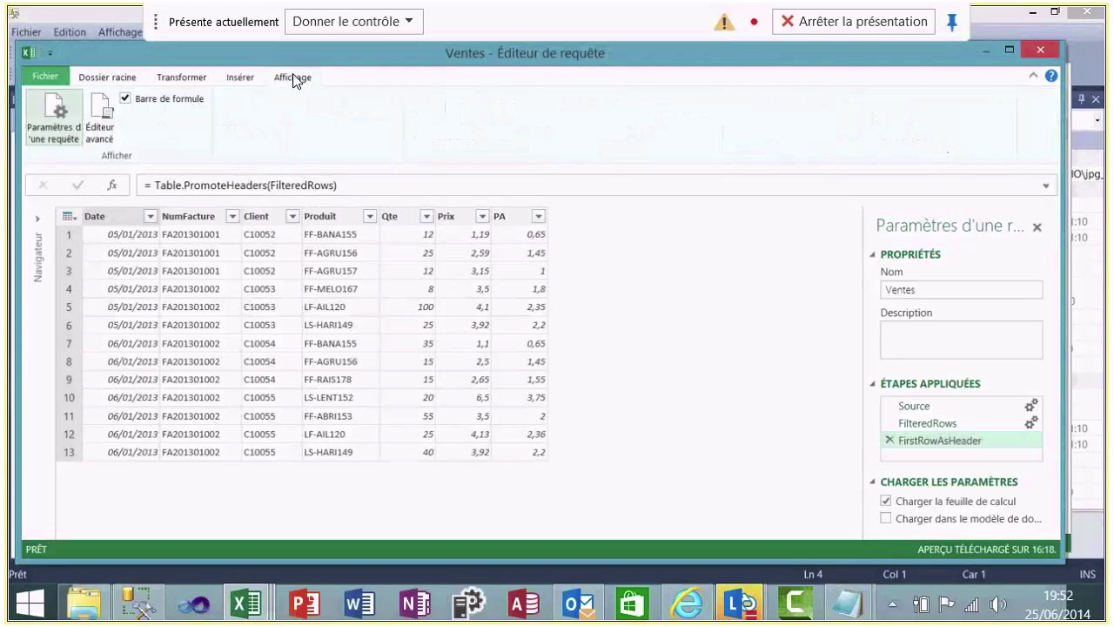
left_click(102, 121)
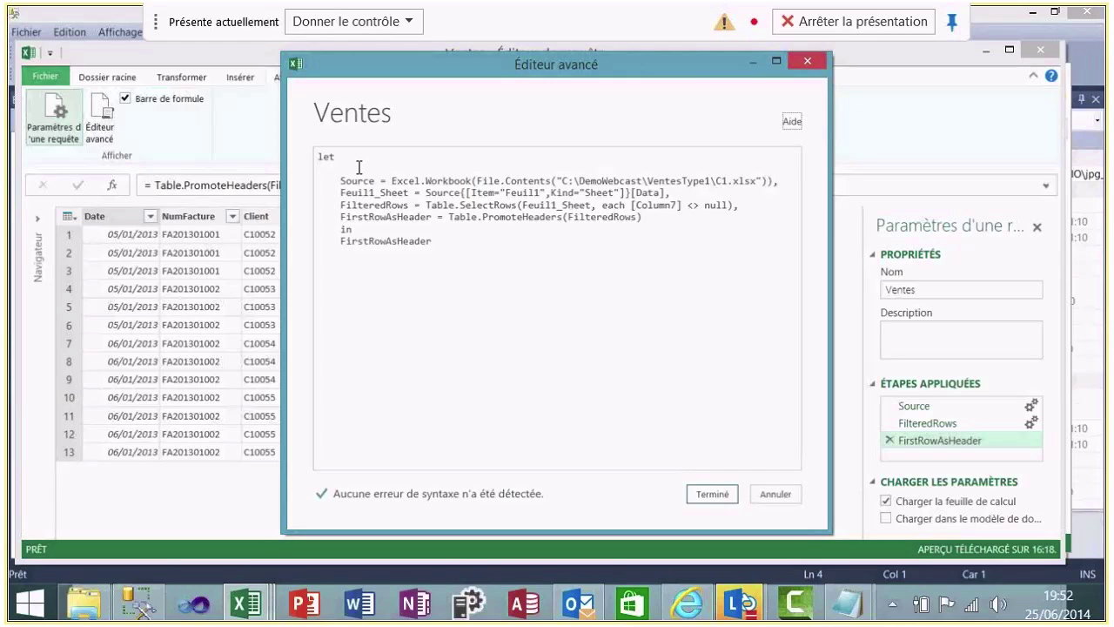
Copy the Droite, Gauche and CalculTTC loading lines from biblifonction.txt into the Ventes code directly below let
left_click(848, 609)
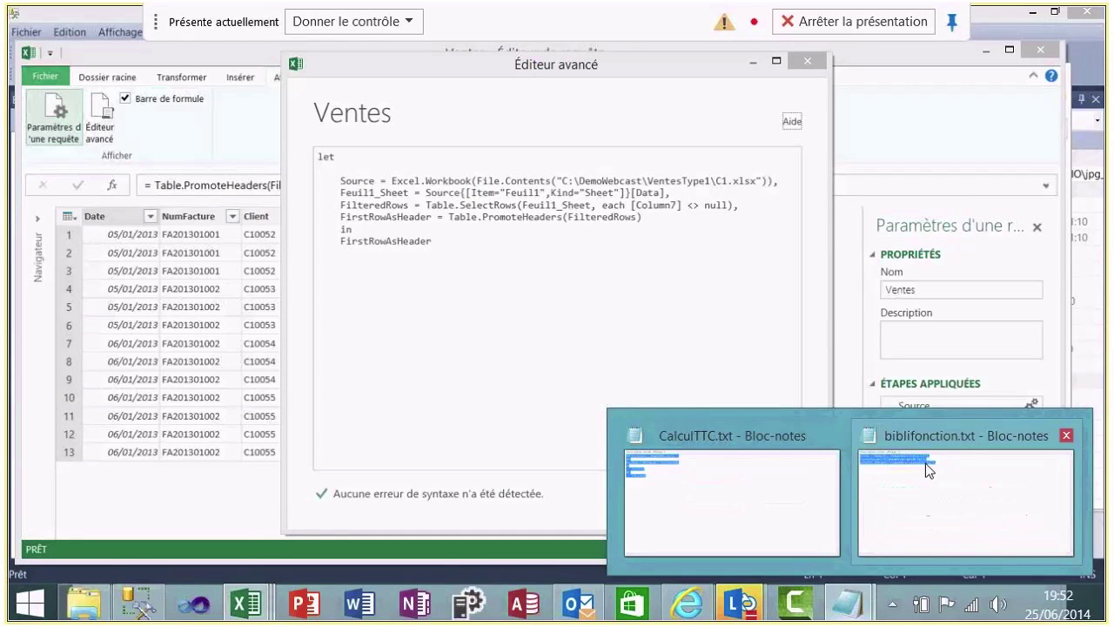
mouse_move(926, 464)
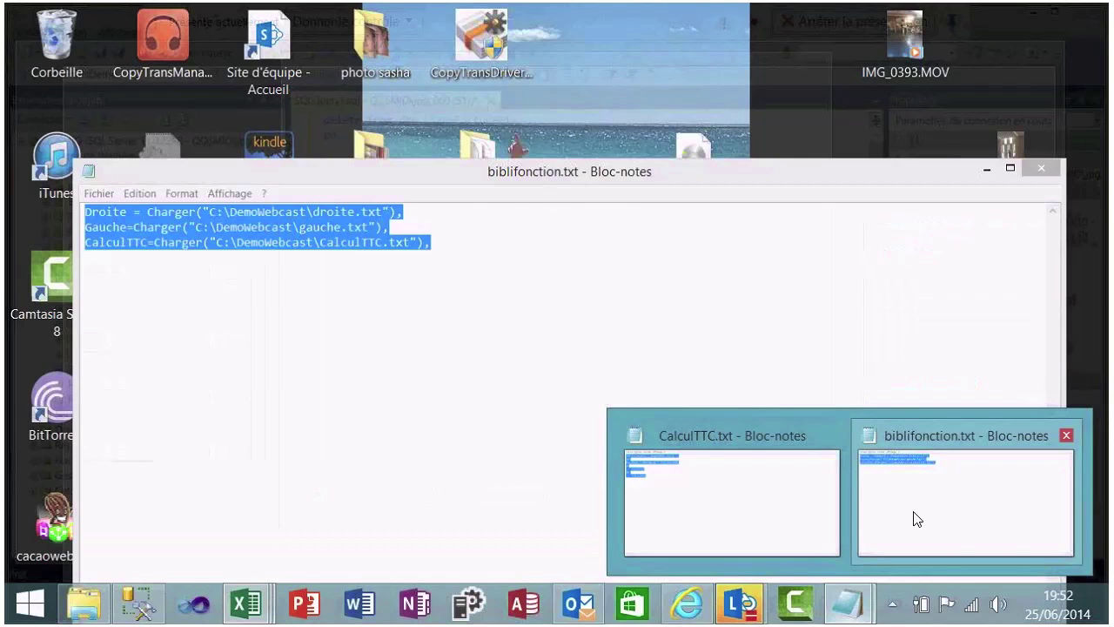
left_click(918, 520)
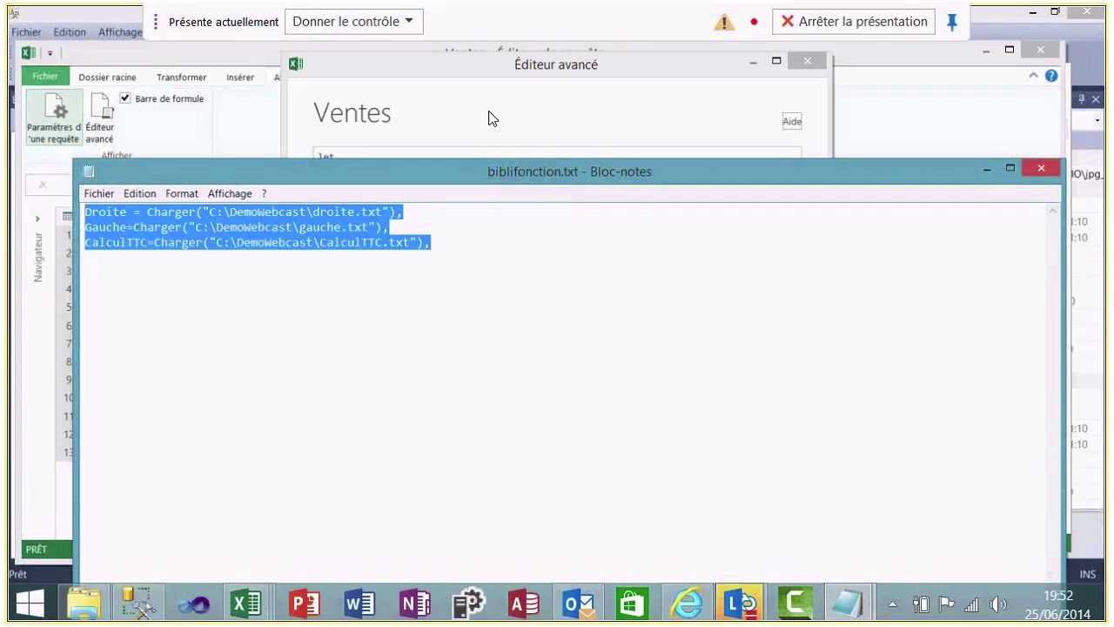
left_click(490, 118)
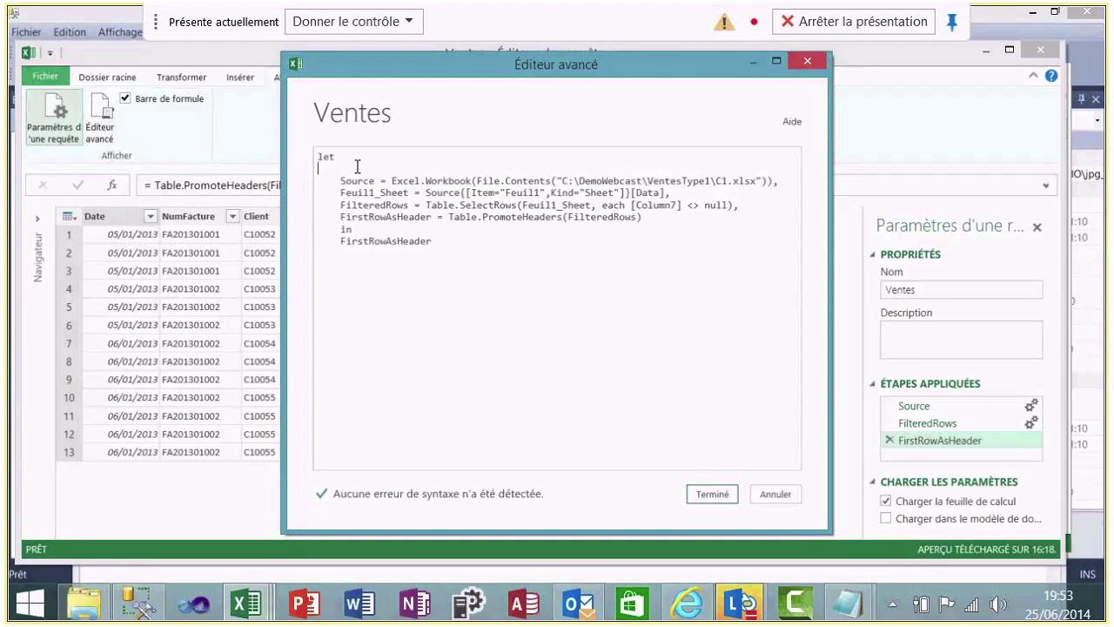
type("Droite = Charger(\"C:\\DemoWebcast\\droite.txt\"), Gauche=Charger(\"C:\\DemoWebcast\\gauche.txt\"), CalculTTC=Charger(\"C:\\DemoWebcast\\CalculTTC.txt\"),")
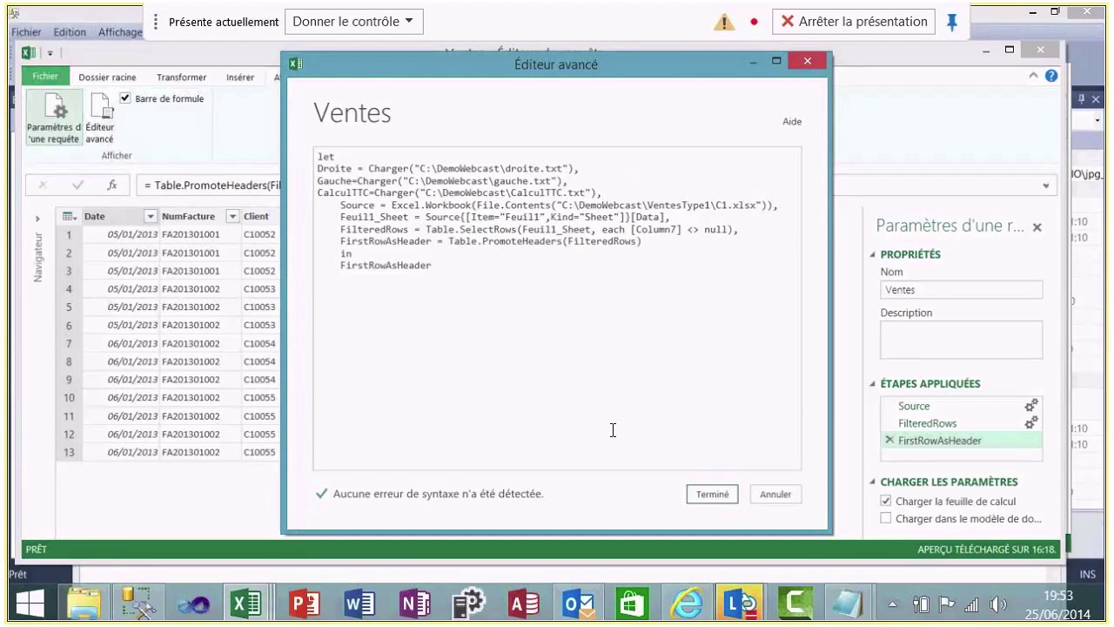
Highlight the Droite line, then copy the full function code from droite.txt in the DemoWebcast folder and close the file
mouse_move(318, 180)
left_mouse_down()
mouse_move(403, 180)
mouse_move(313, 175)
left_mouse_up()
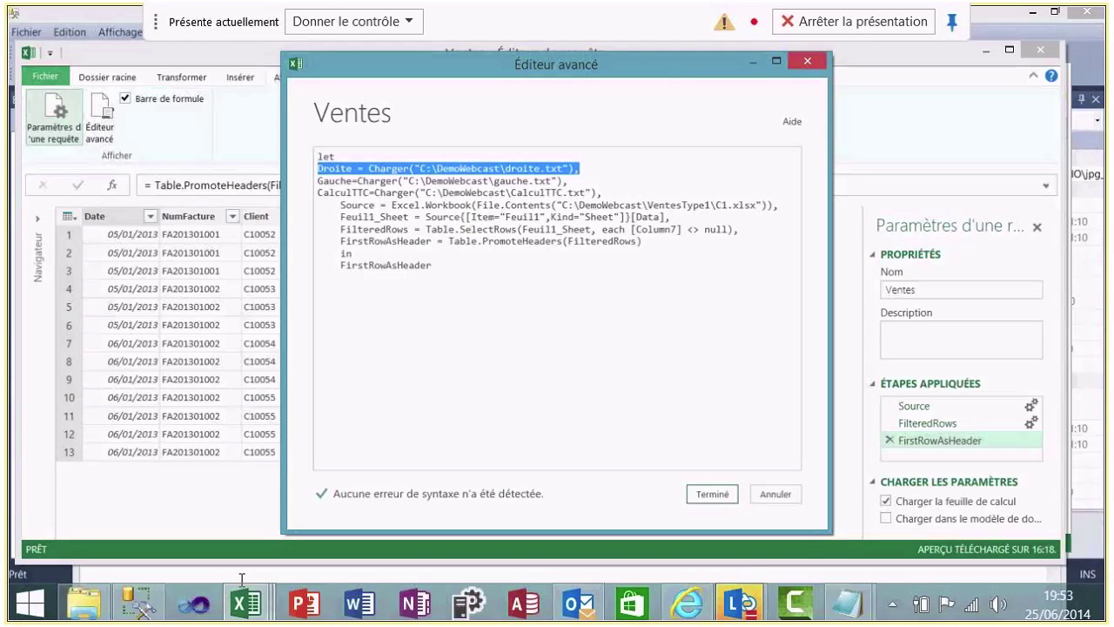
left_click(95, 610)
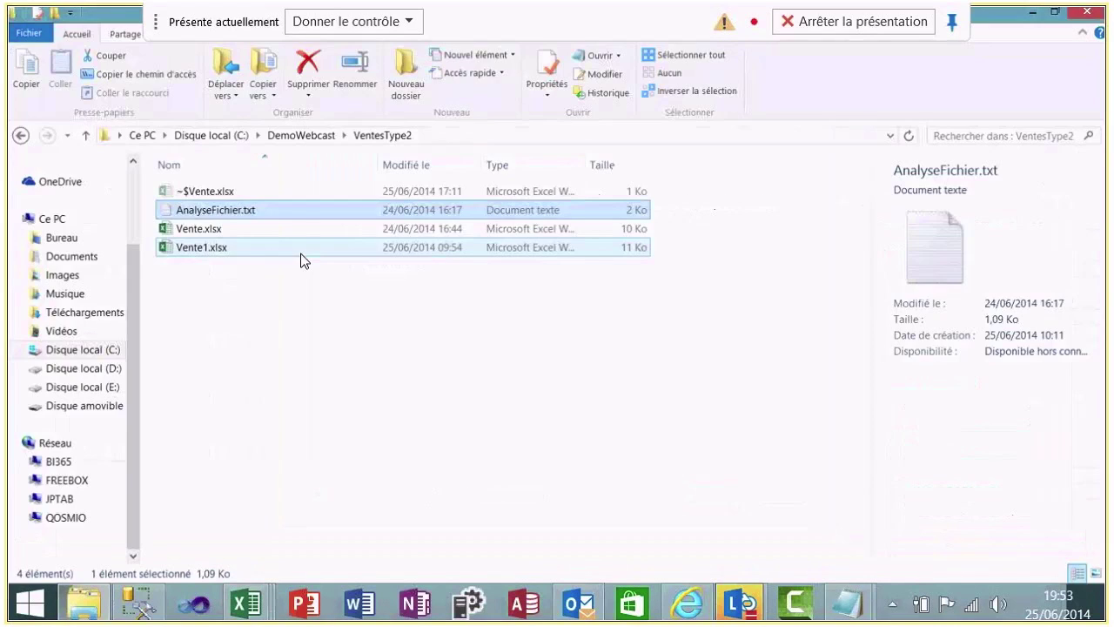
left_click(305, 136)
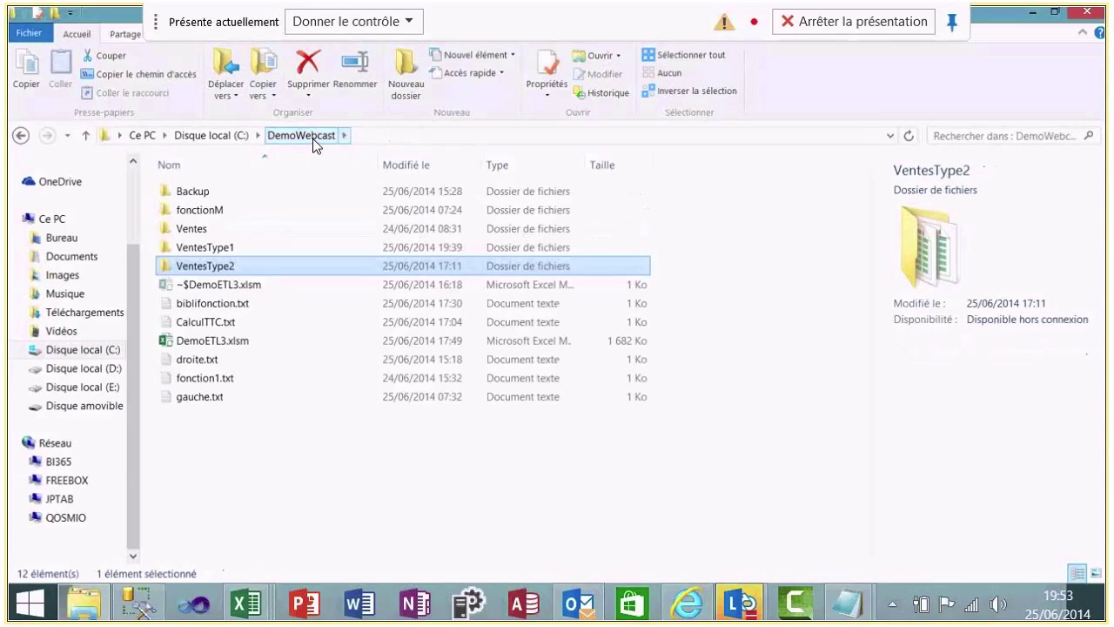
double_click(205, 360)
left_click_drag(206, 359, 74, 209)
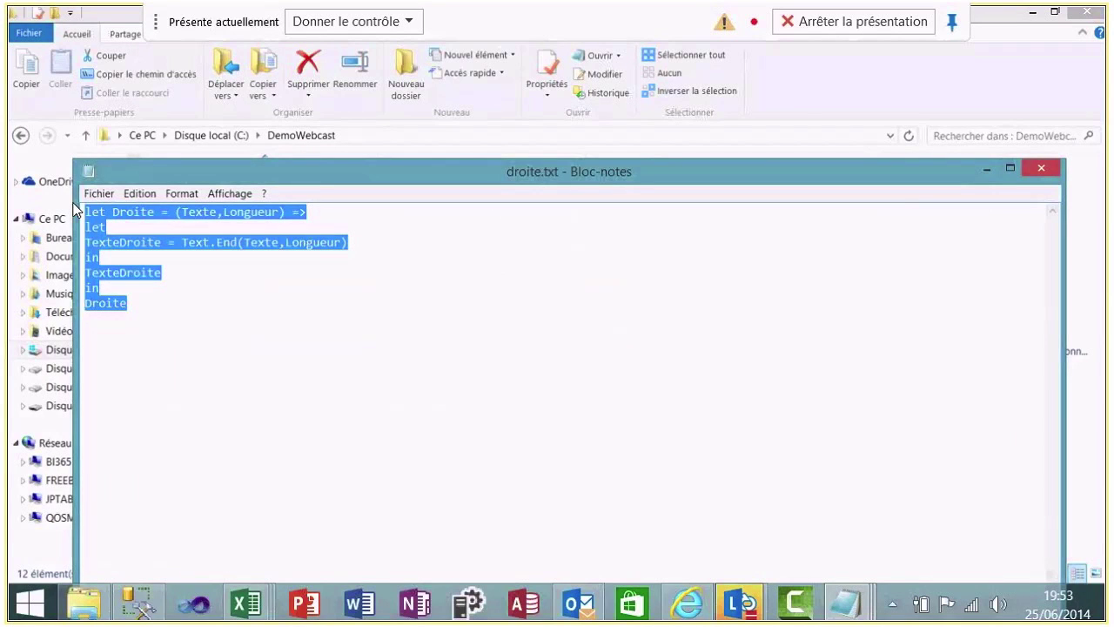
left_click(1040, 169)
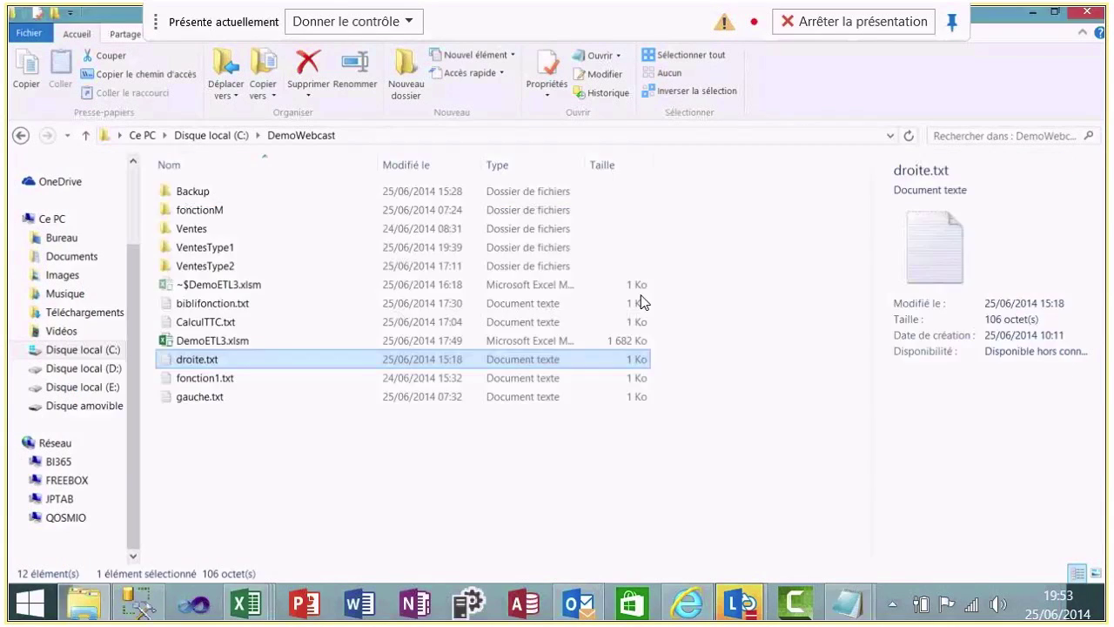
Return to the Ventes code in Excel, accept it, and apply and close the query
left_click(250, 607)
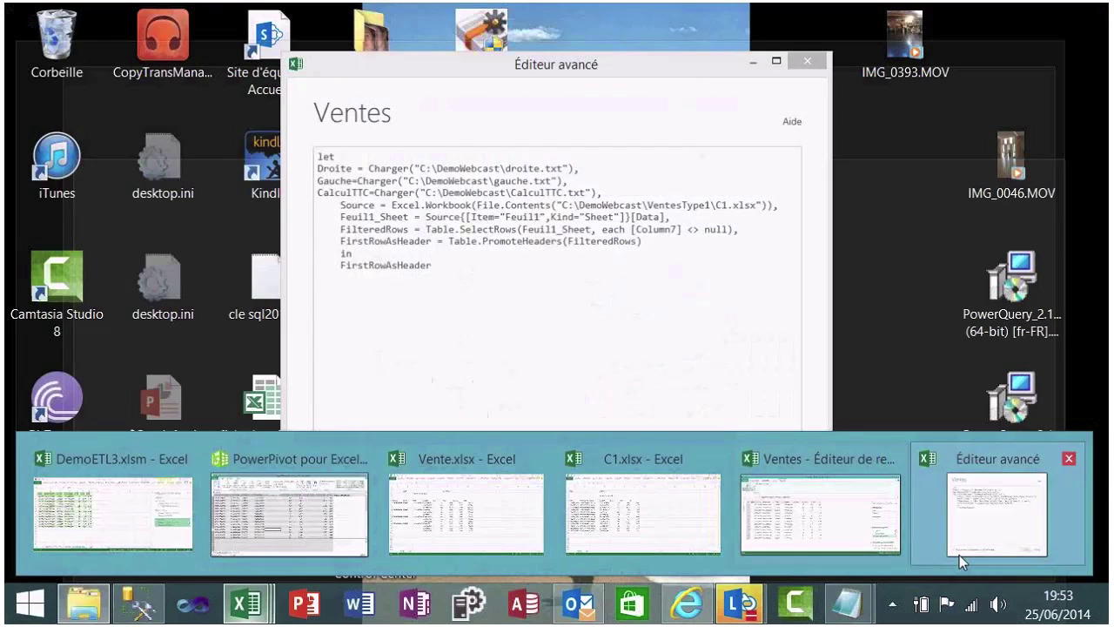
left_click(960, 554)
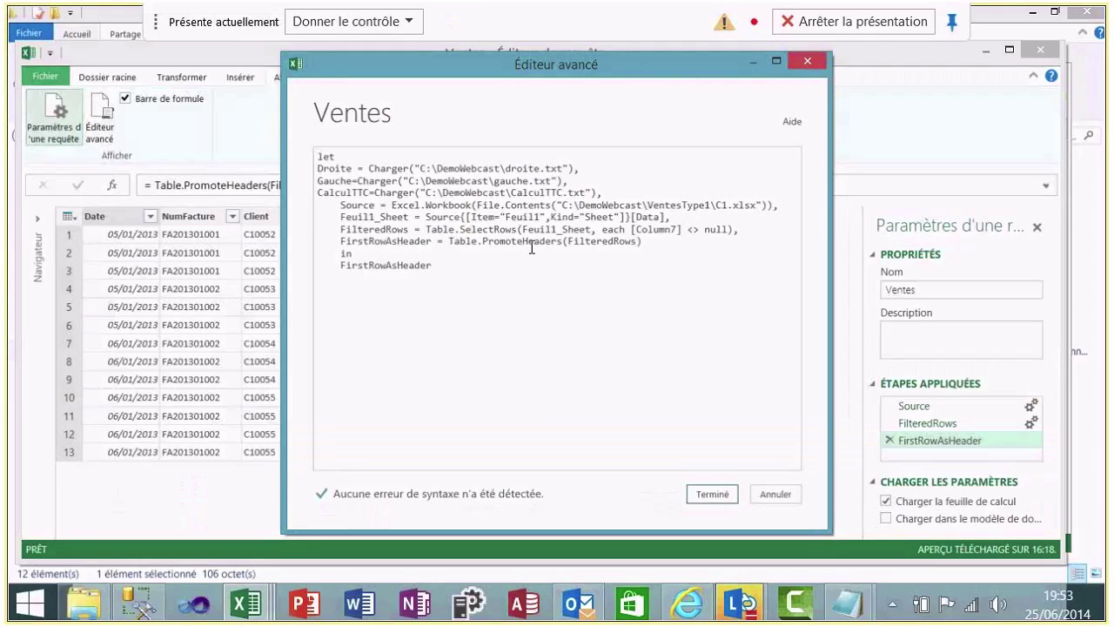
left_click(712, 494)
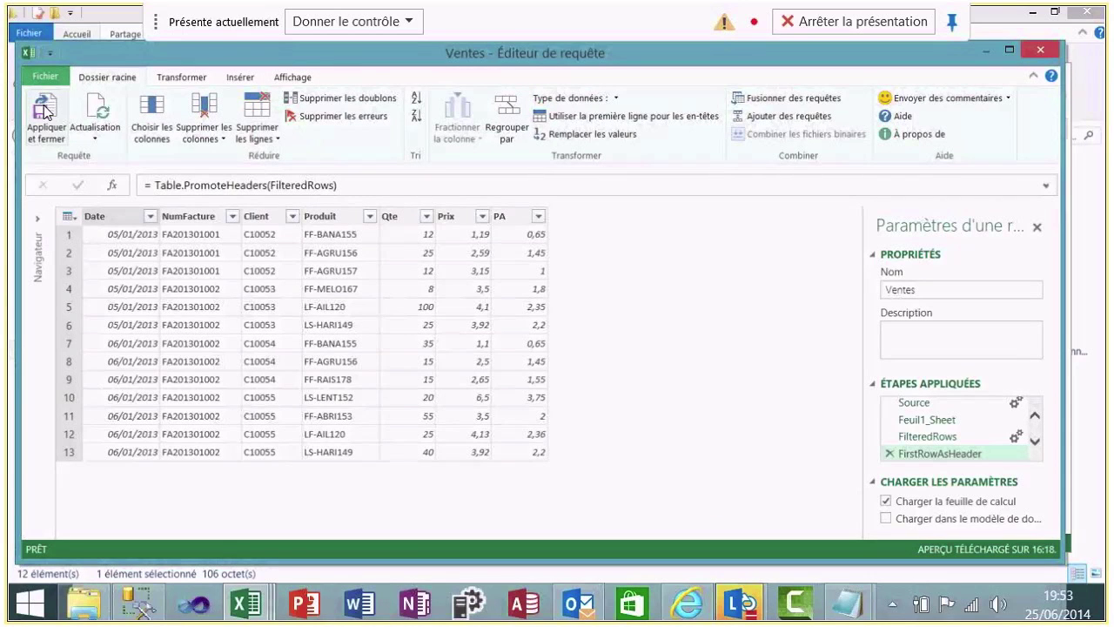
left_click(43, 111)
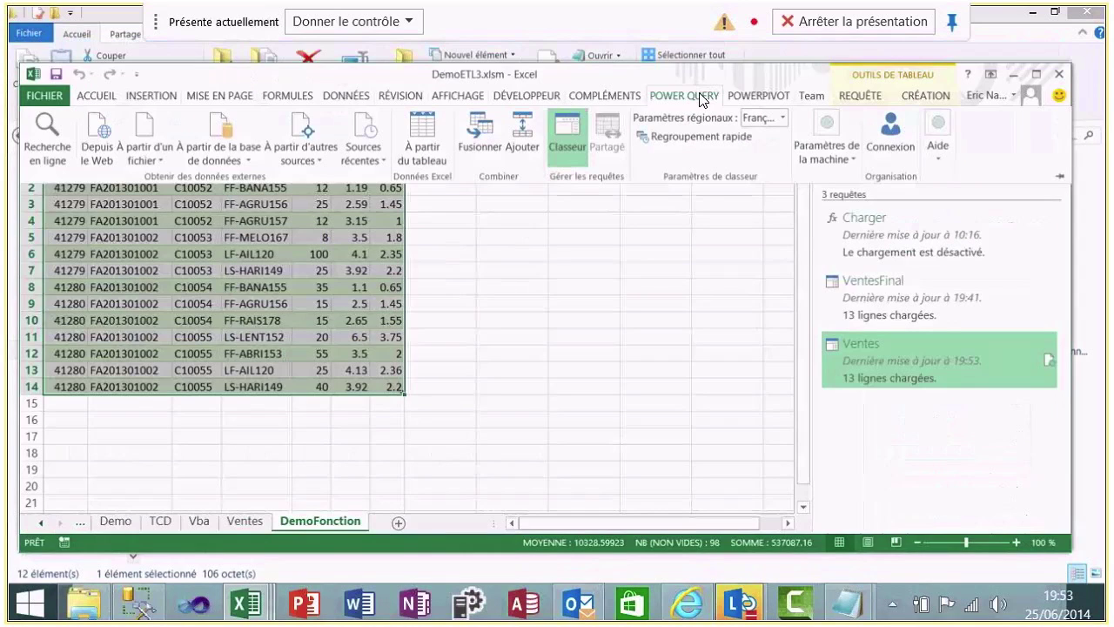
Create a blank query and replace its code with the Droite (Texte,Longueur) function copied from droite.txt
left_click(302, 143)
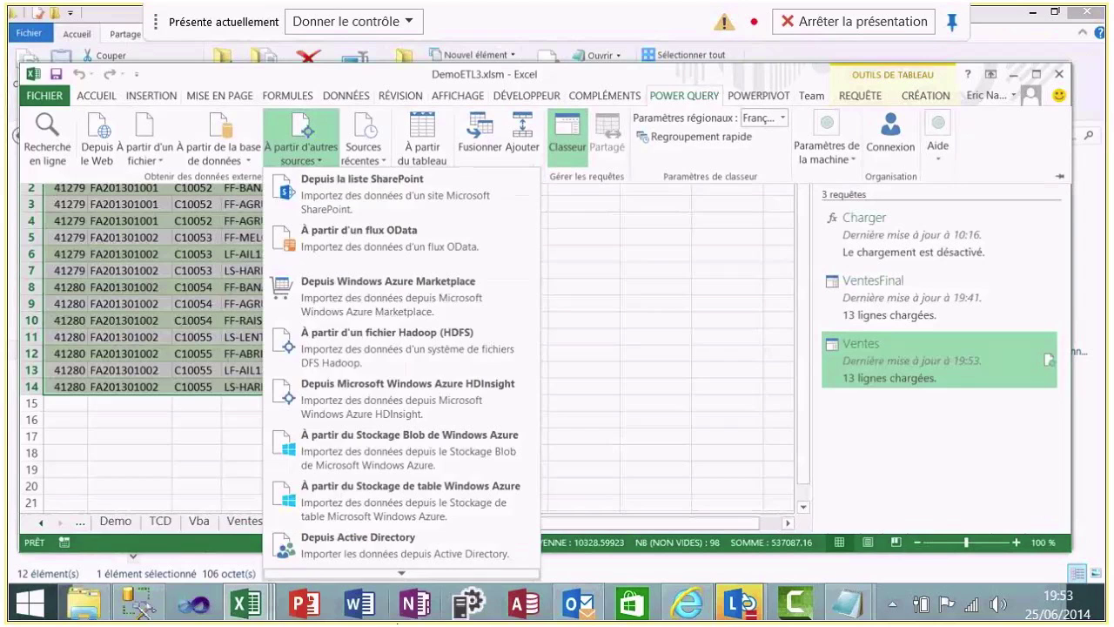
mouse_move(386, 571)
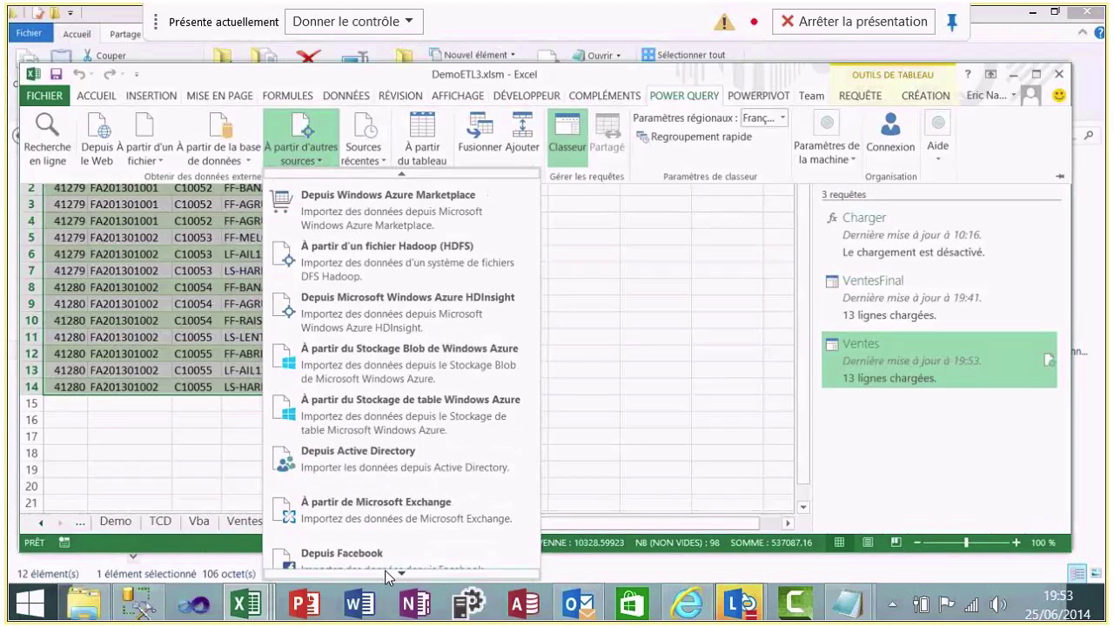
left_click(381, 555)
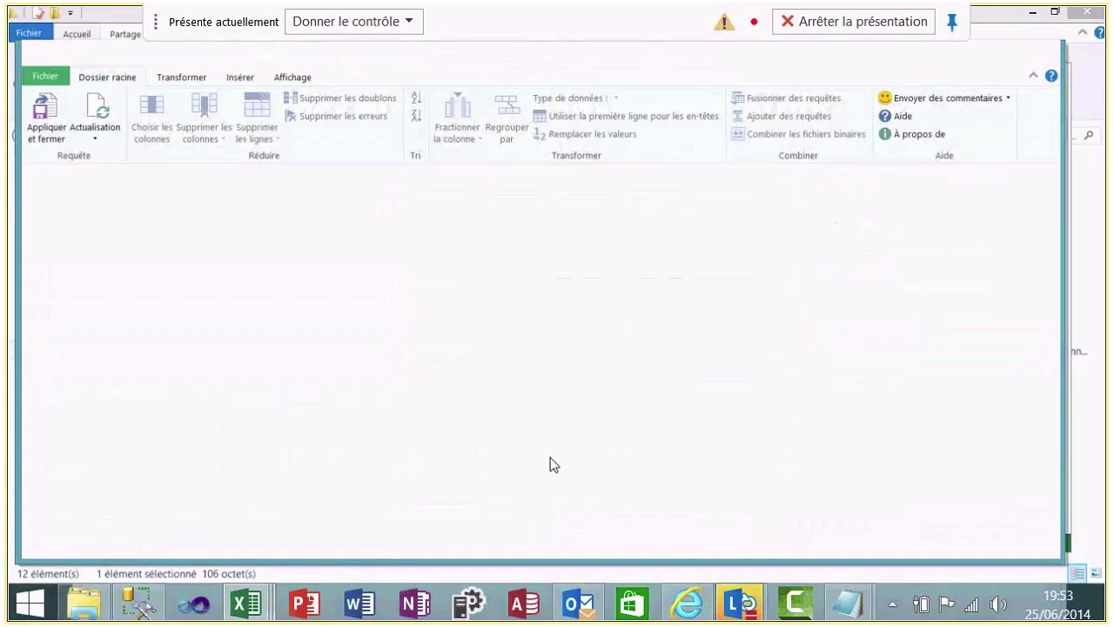
left_click(292, 77)
left_click(100, 122)
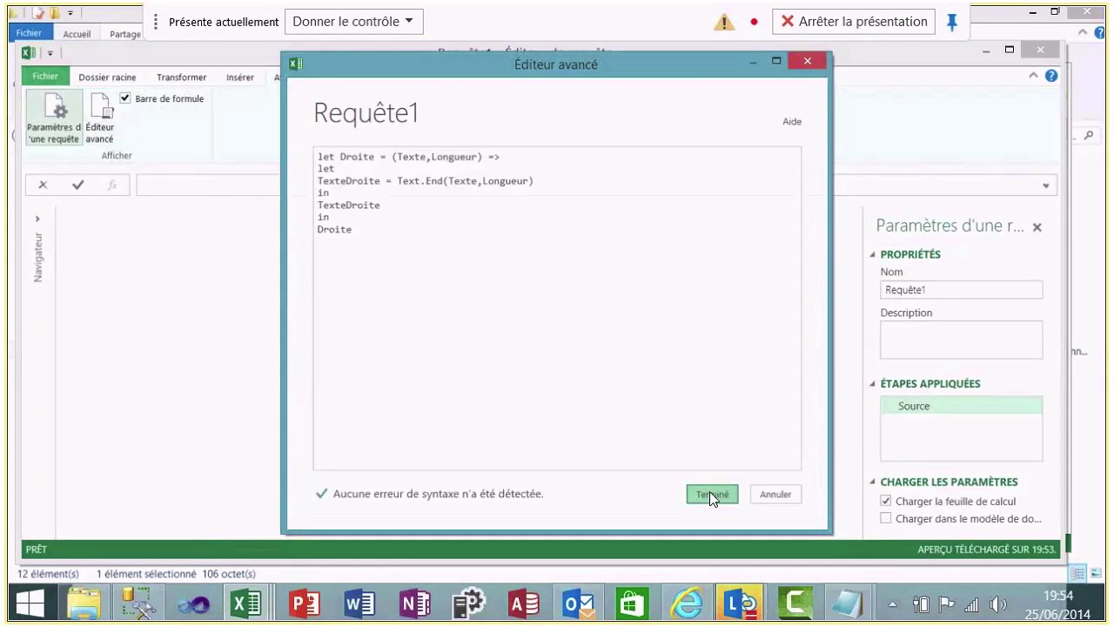
left_click(711, 494)
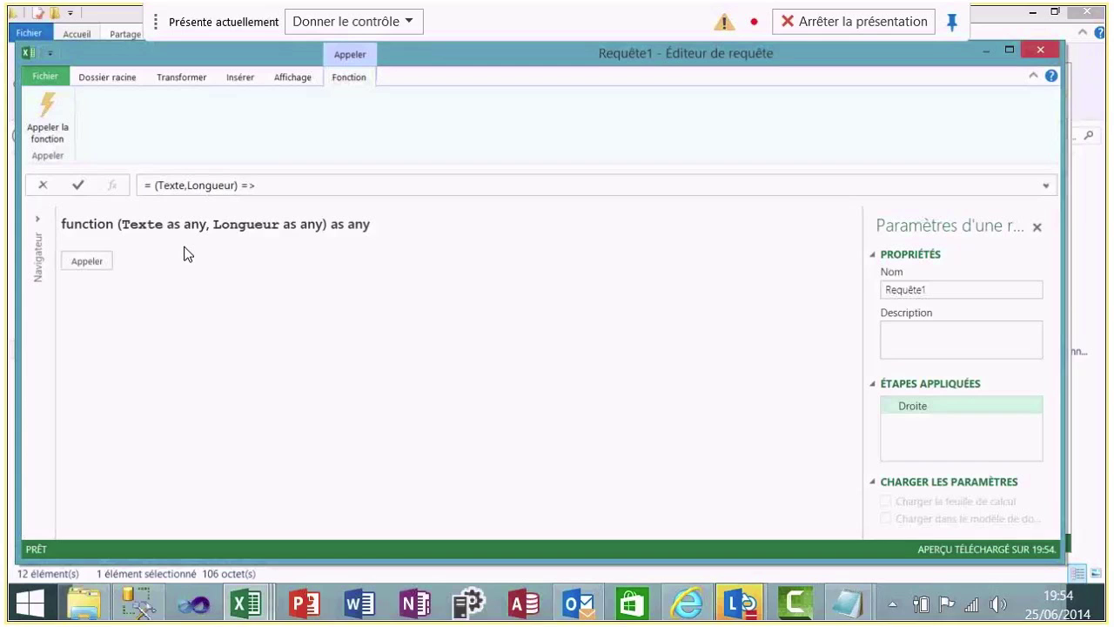
Test the Droite function with Texte Bonjour and Longueur 4, and discard the test query
left_click(85, 263)
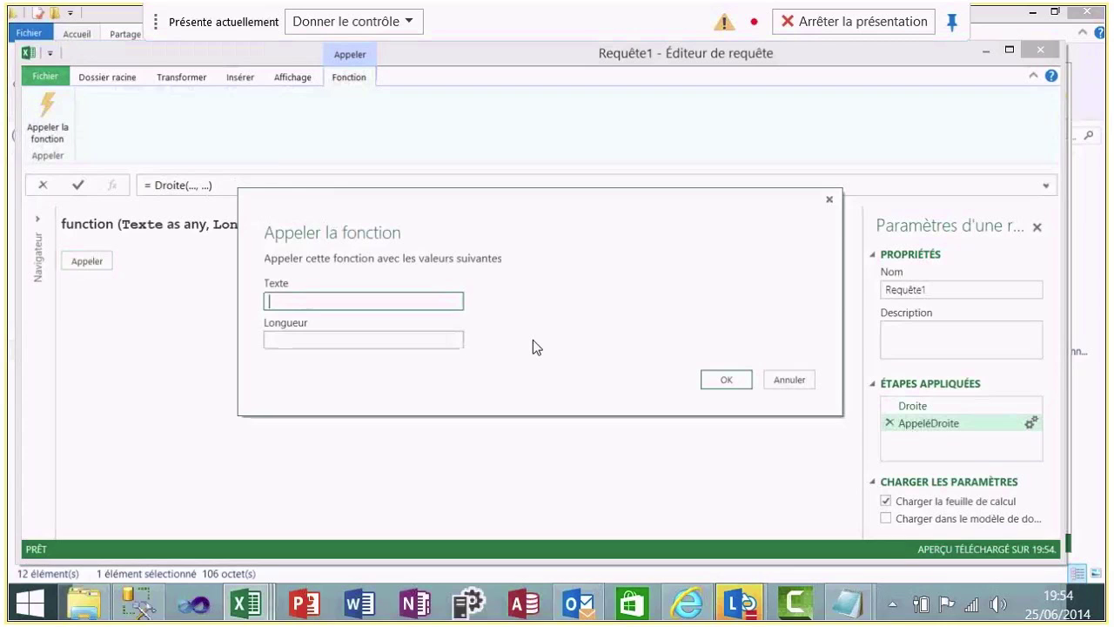
type("Bonjour")
left_click(368, 340)
type("4")
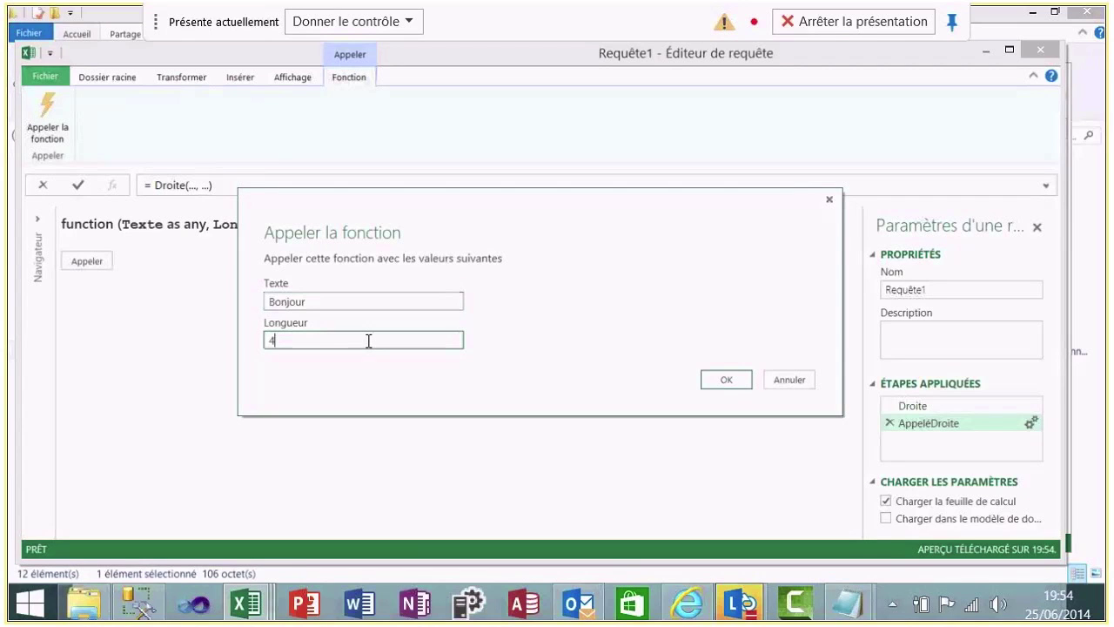
left_click(735, 380)
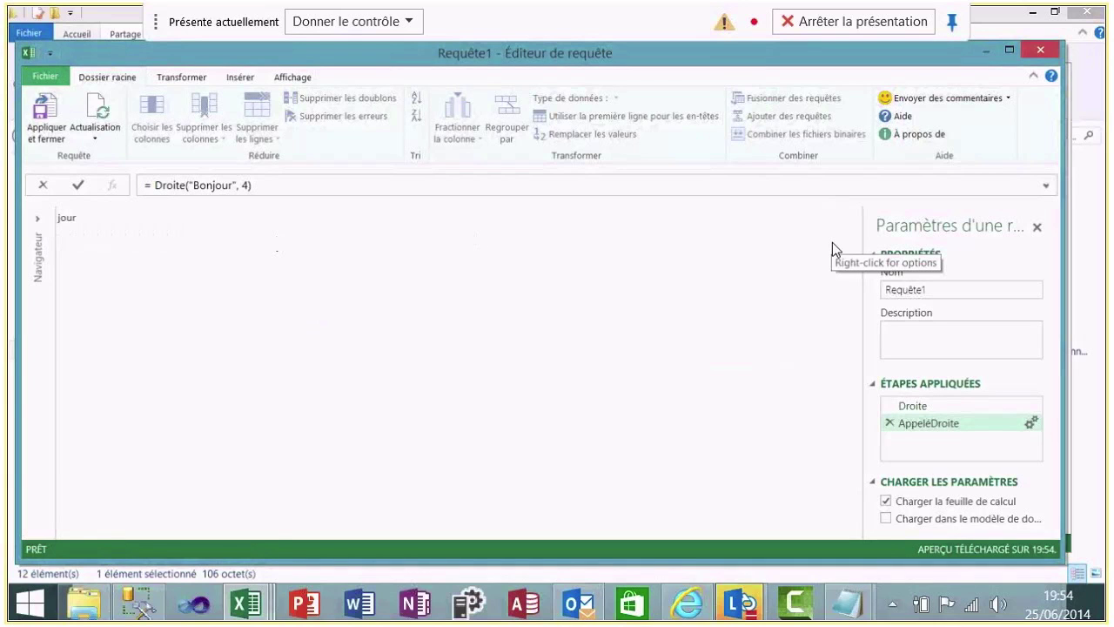
left_click(1049, 51)
left_click(628, 351)
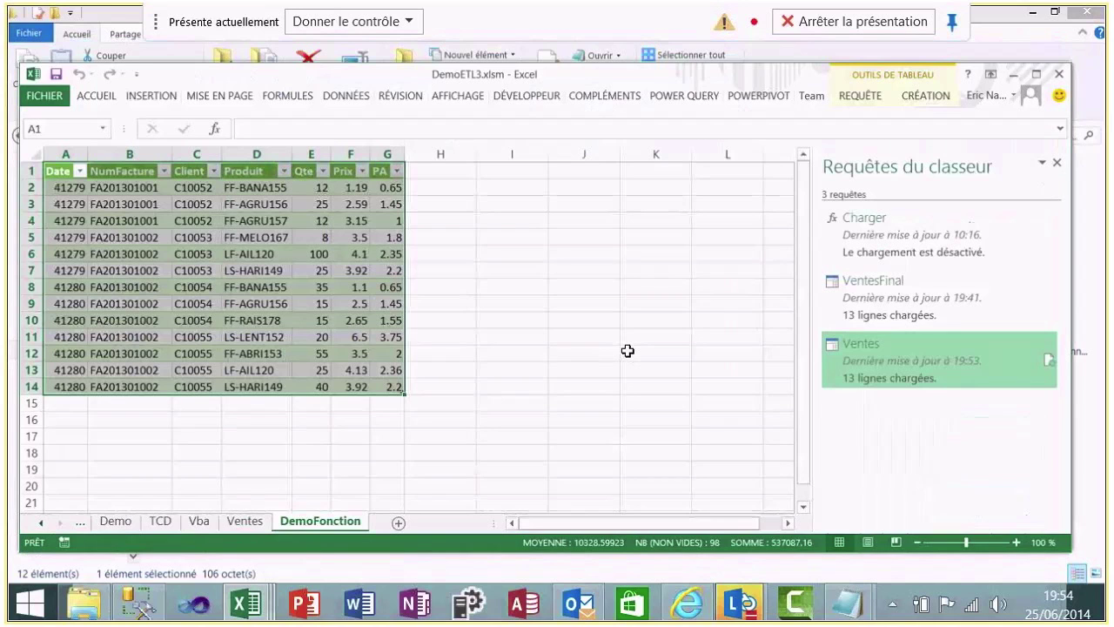
Reopen the Ventes query for editing, review its full code with the function-loading lines, and close the code
left_click(628, 351)
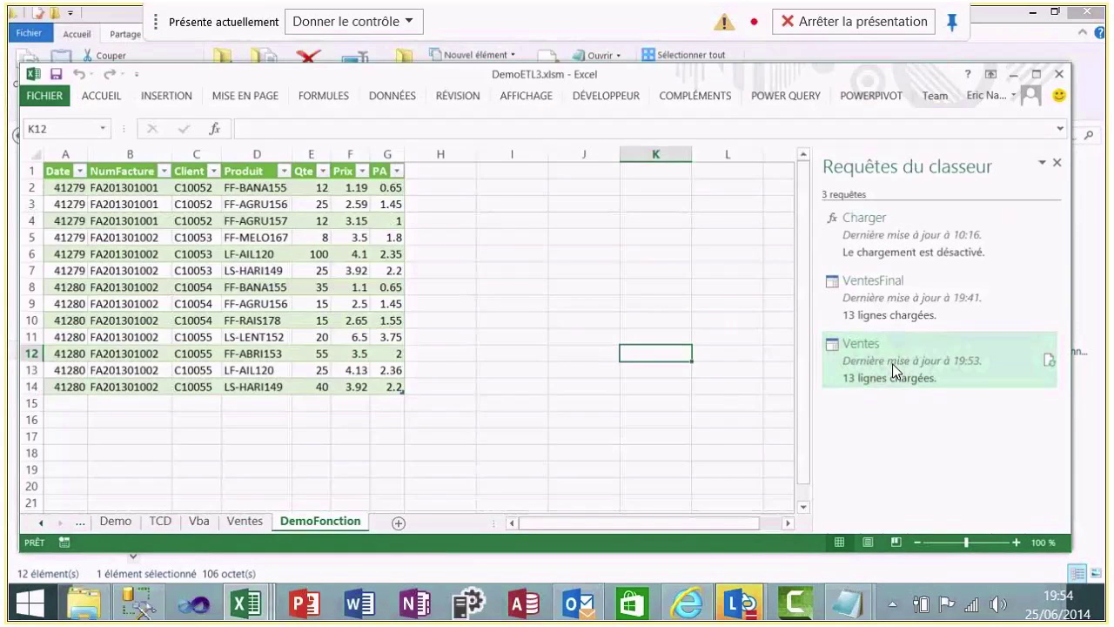
right_click(895, 368)
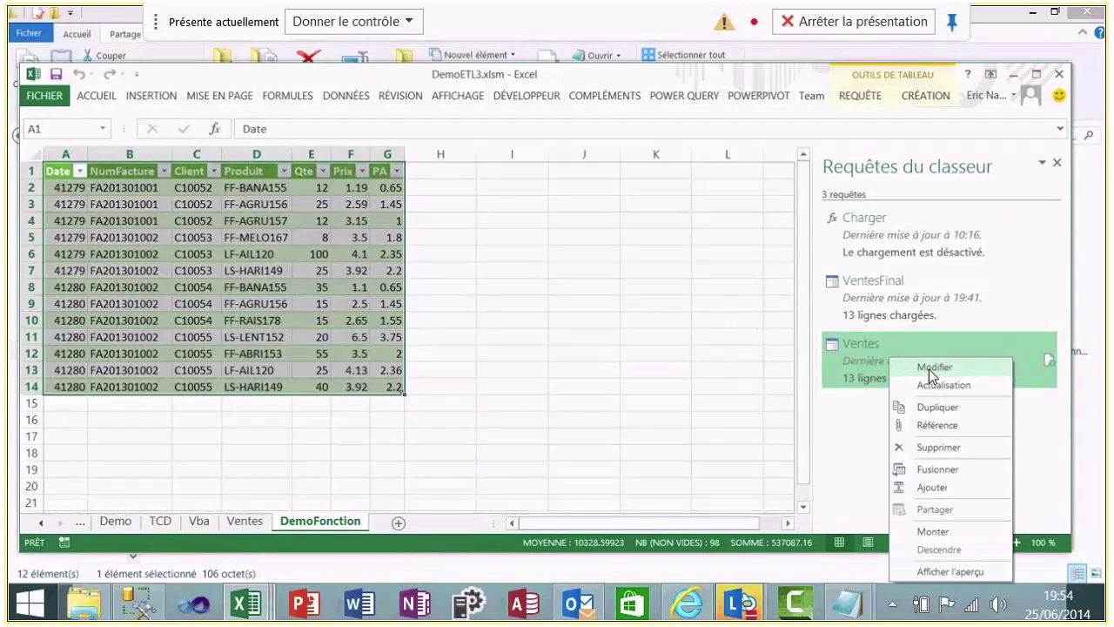
left_click(930, 370)
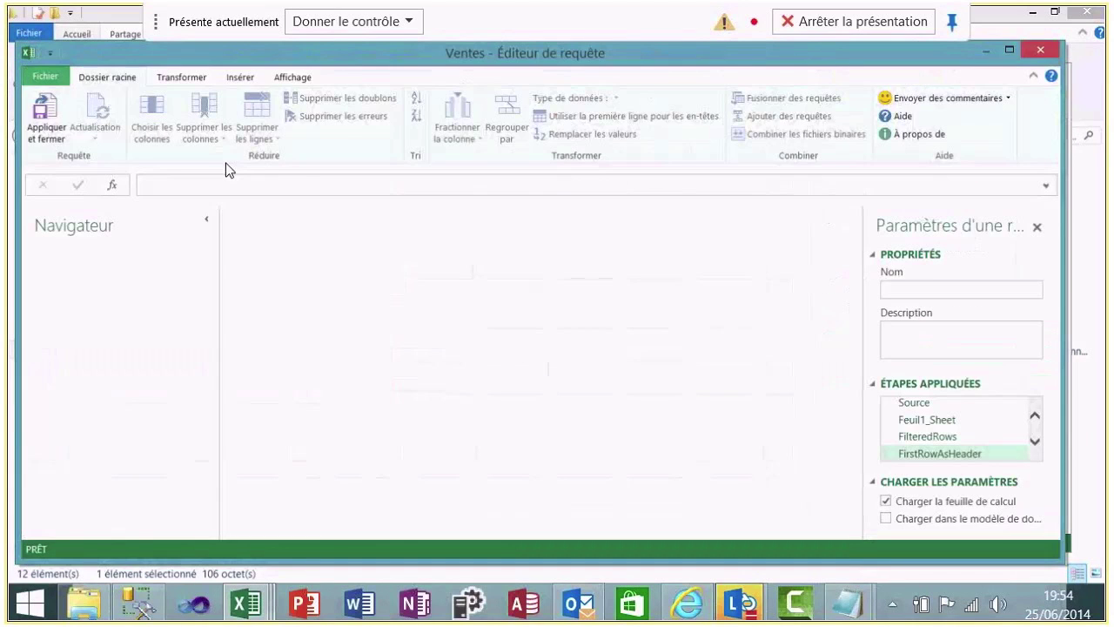
left_click(293, 79)
left_click(101, 115)
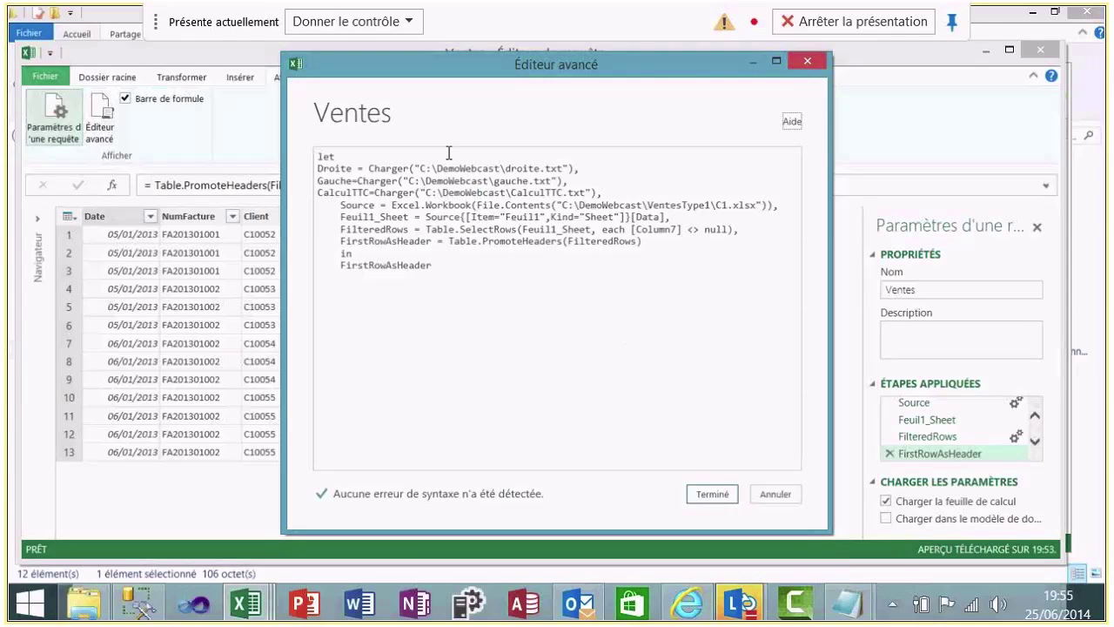
left_click(723, 494)
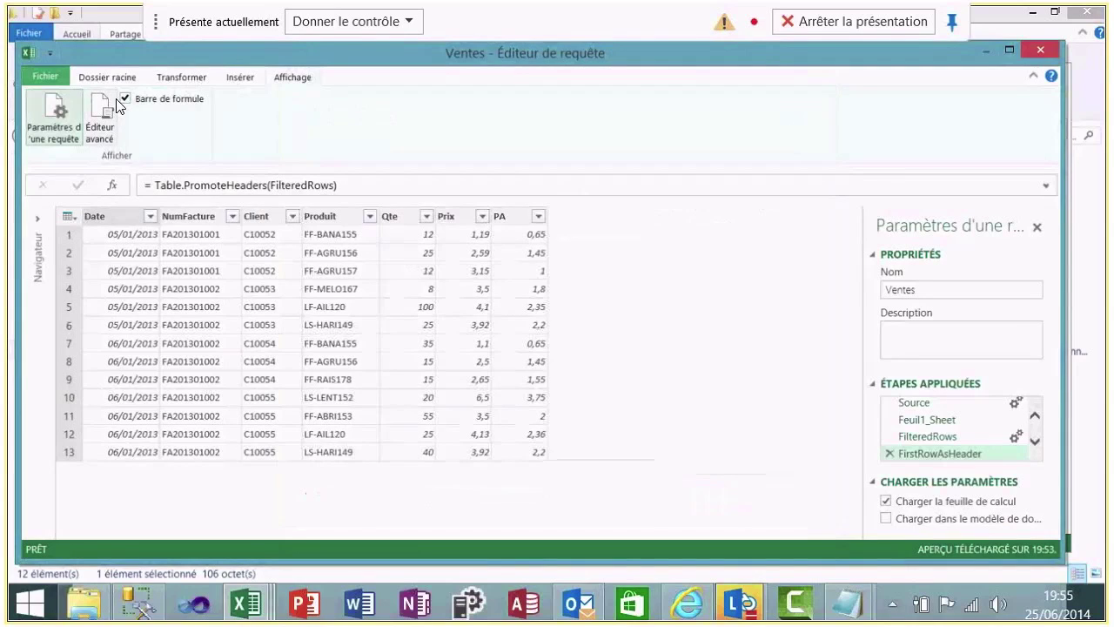
Insert a custom column named TTC in the Ventes query with the formula CalculTTC([Prix],20)
left_click(240, 76)
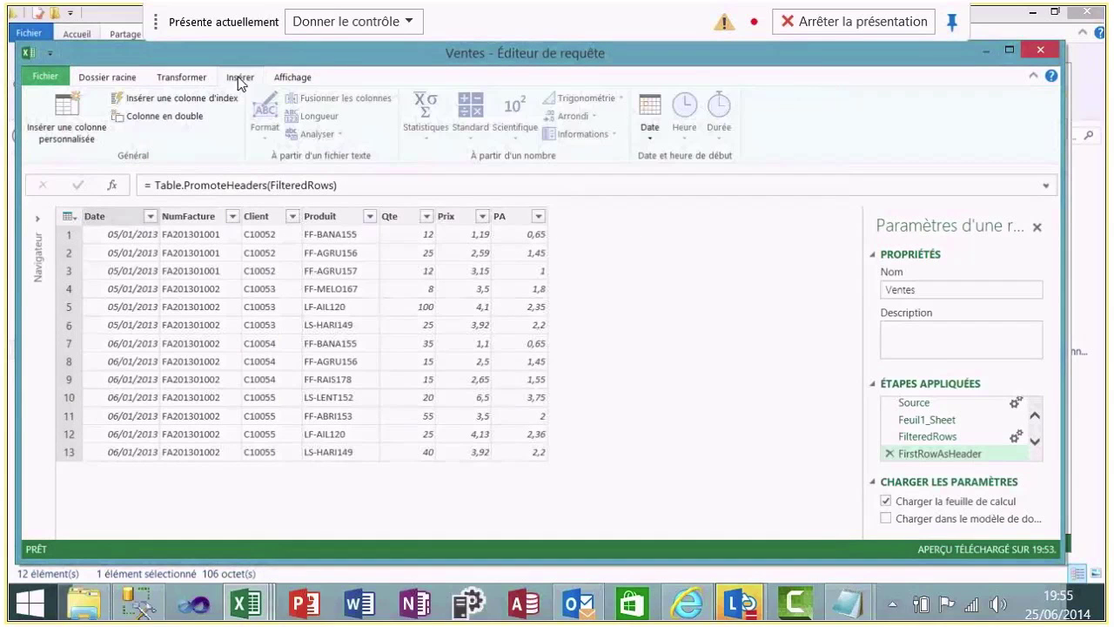
left_click(67, 122)
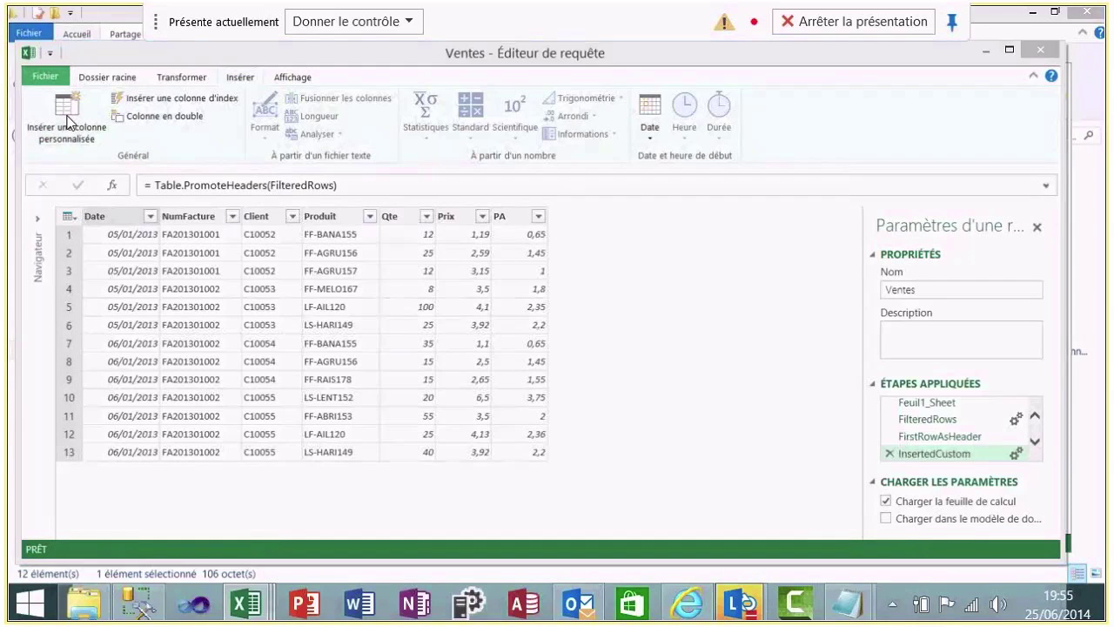
left_click(330, 253)
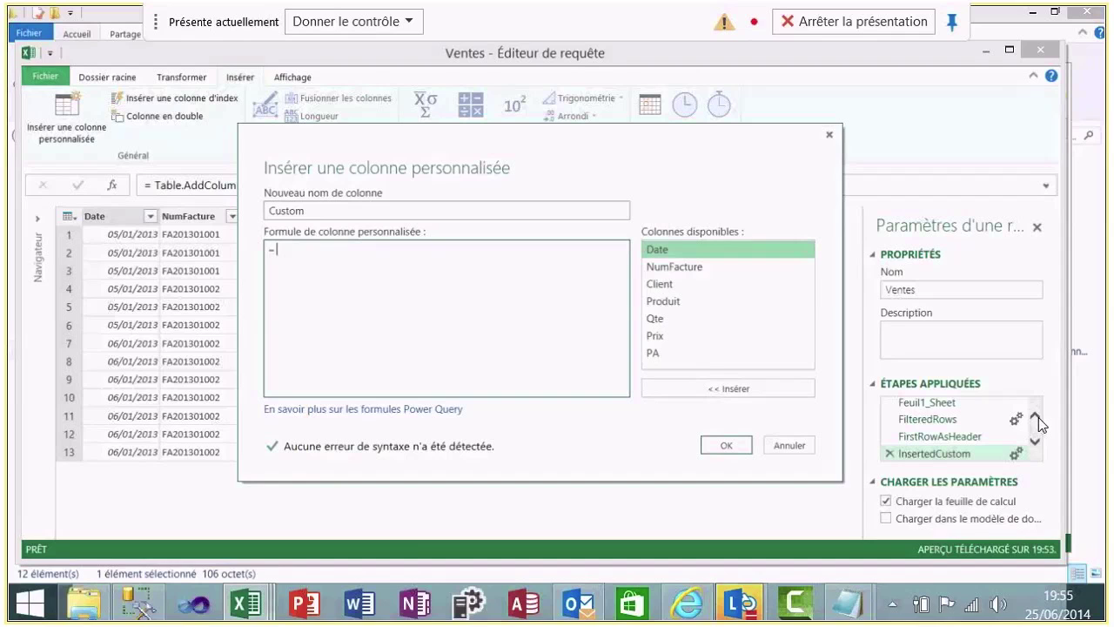
type("Calc")
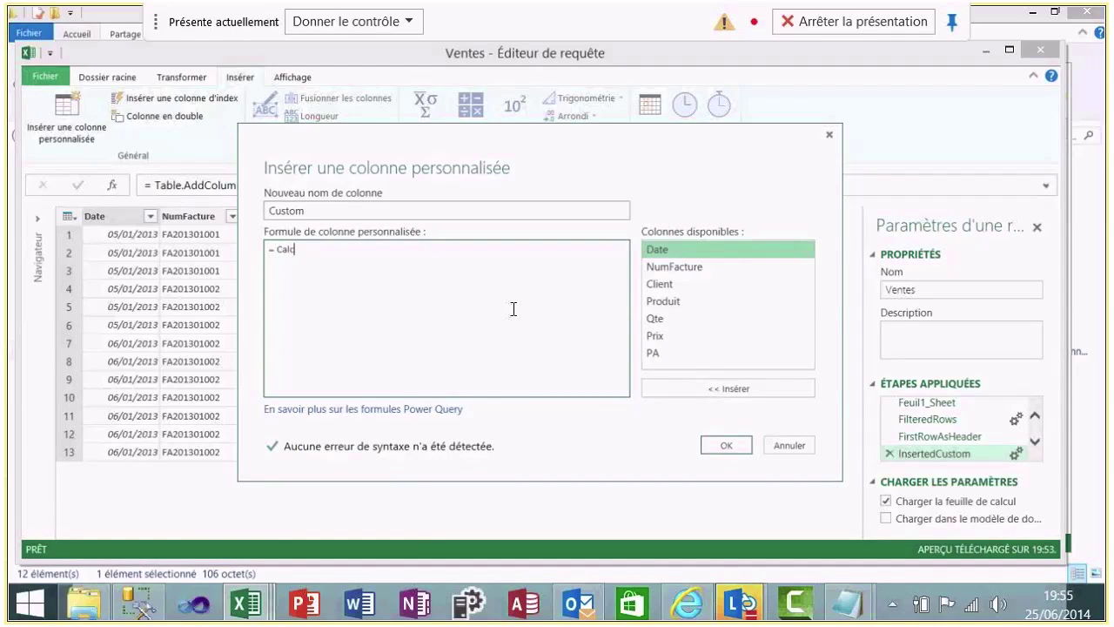
type("ulTTC(")
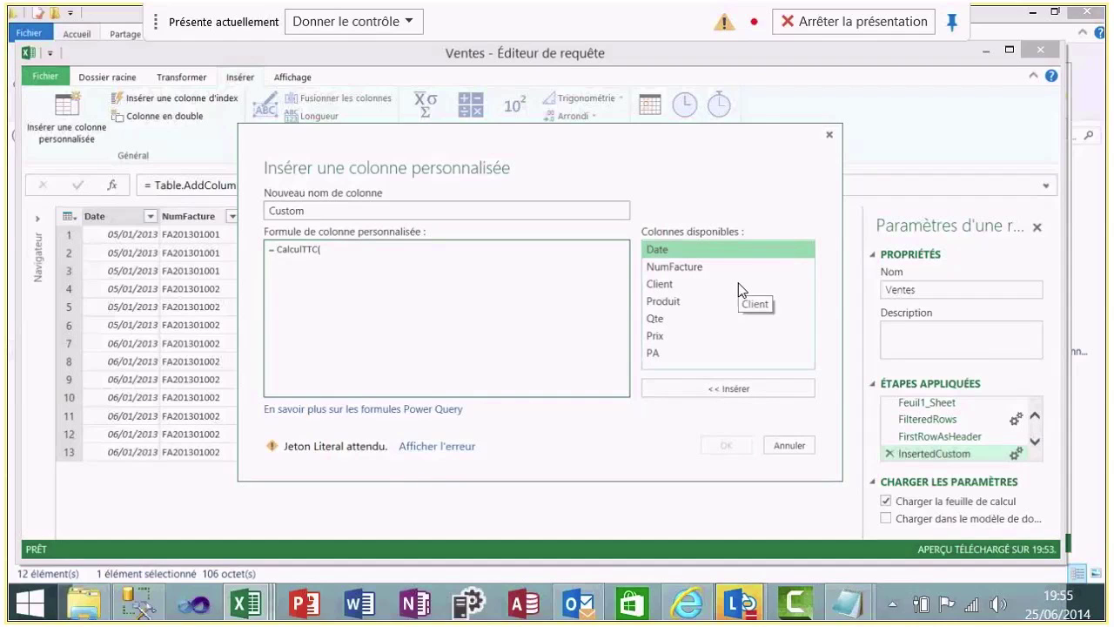
double_click(657, 336)
type(",20)")
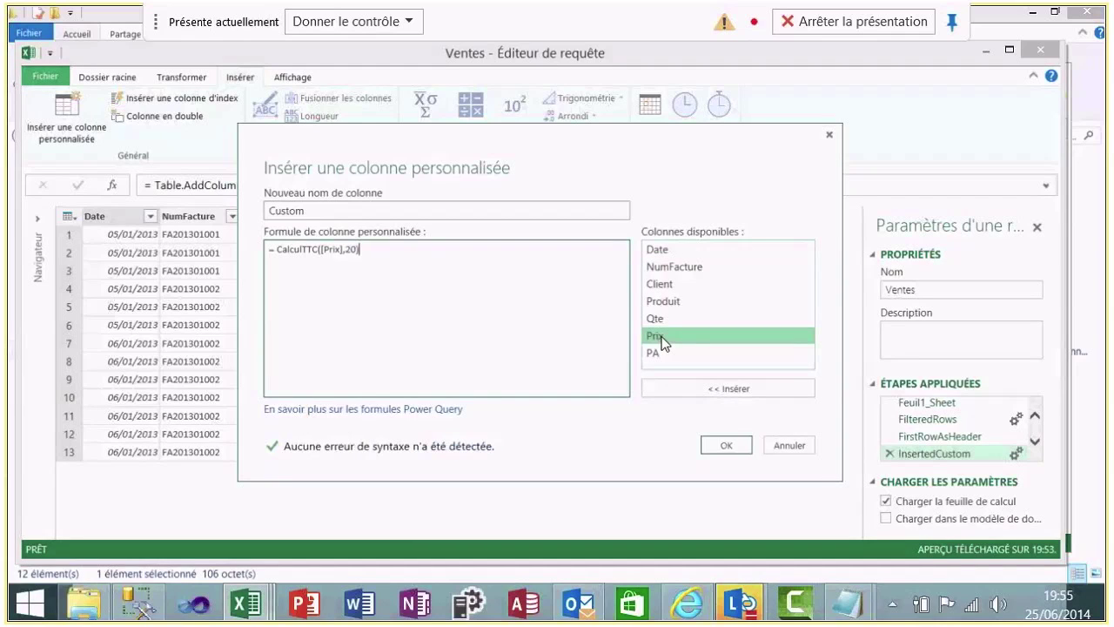
double_click(315, 214)
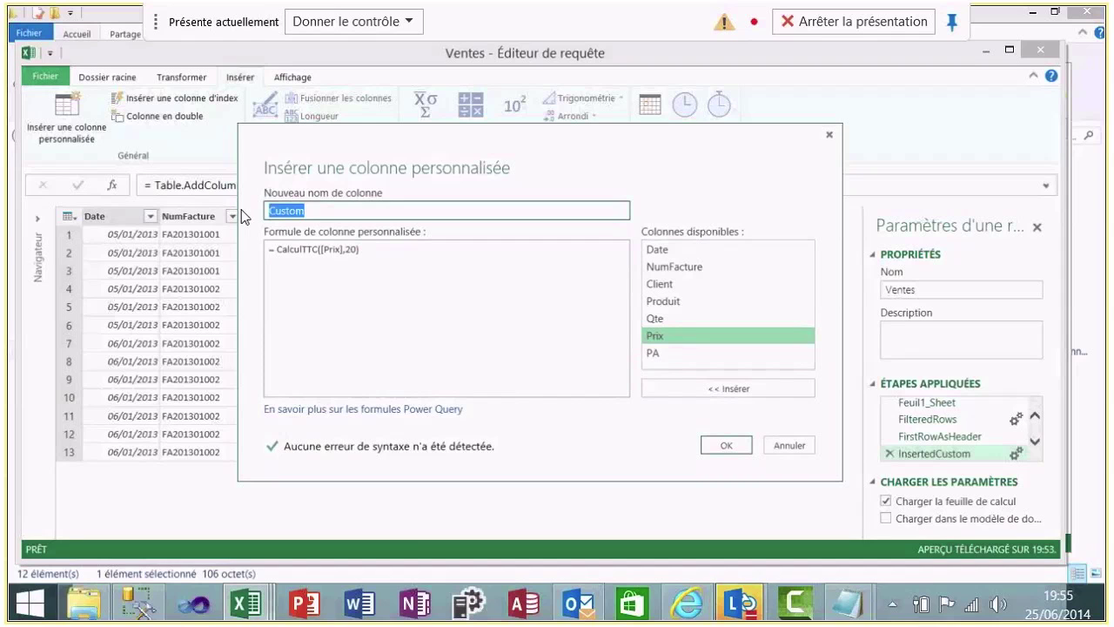
type("TTC")
left_click(731, 445)
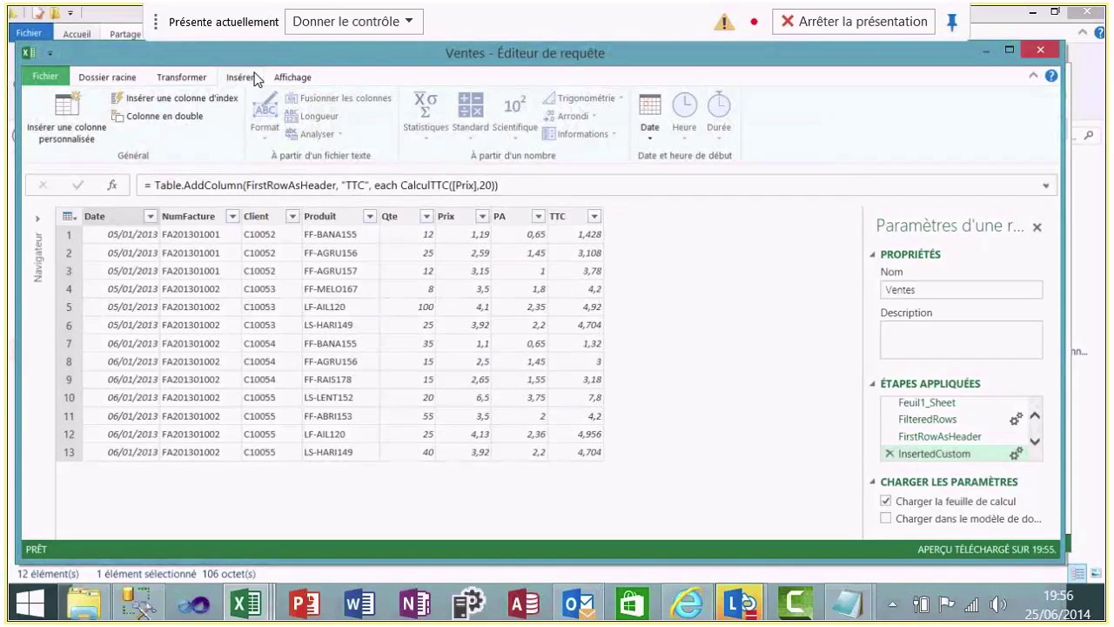
Insert another custom column with the formula Gauche([Produit],2), keeping the default name Custom
left_click(63, 129)
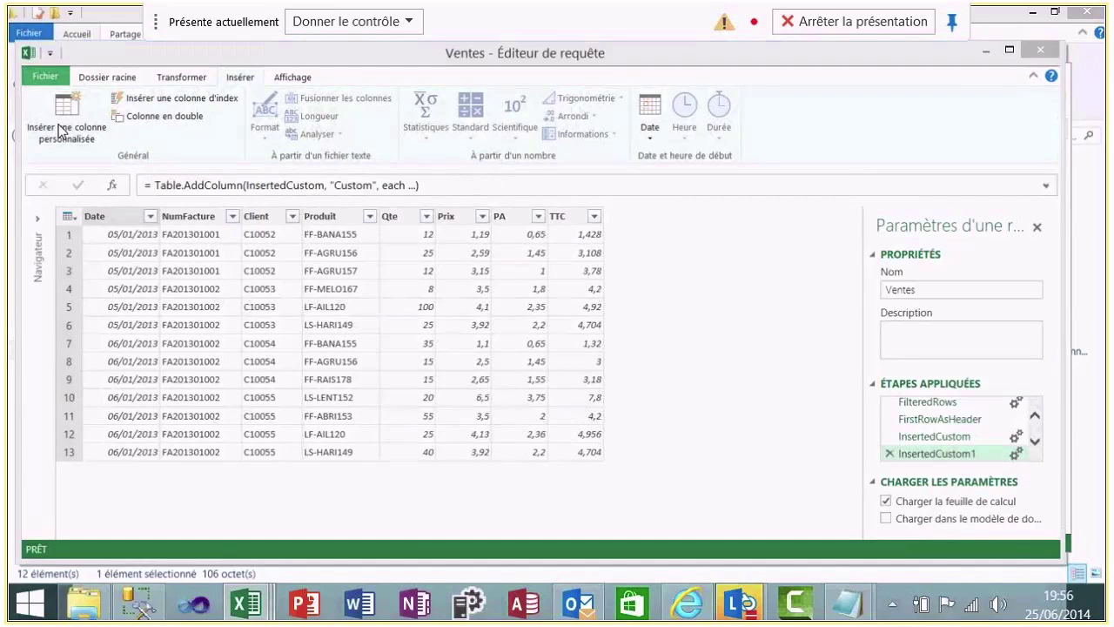
left_click(333, 253)
type("Gauche")
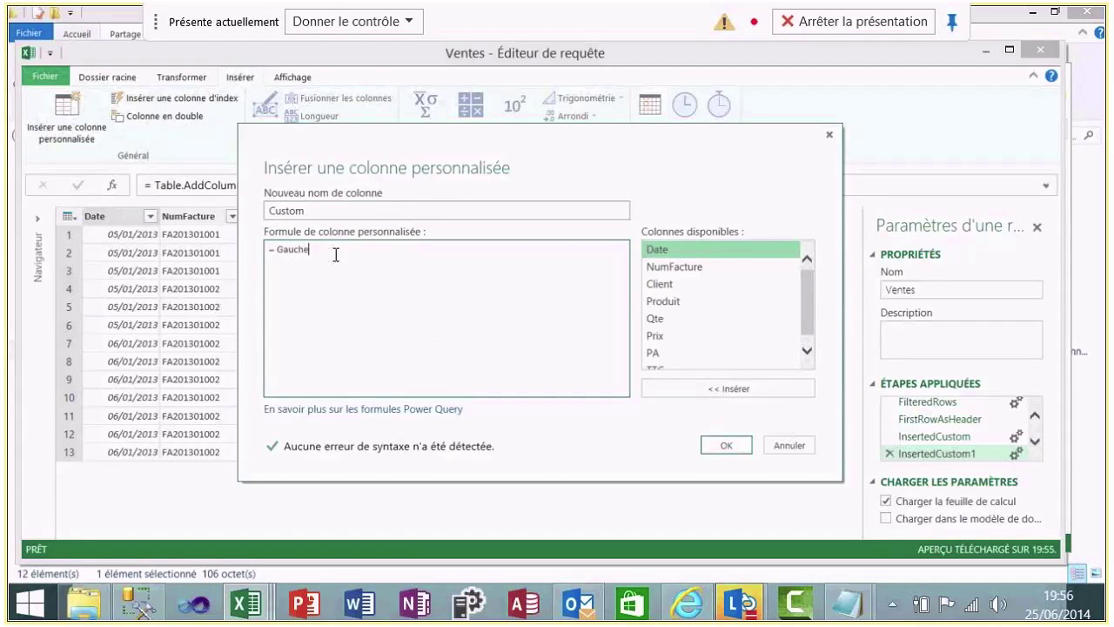
type("(")
double_click(288, 248)
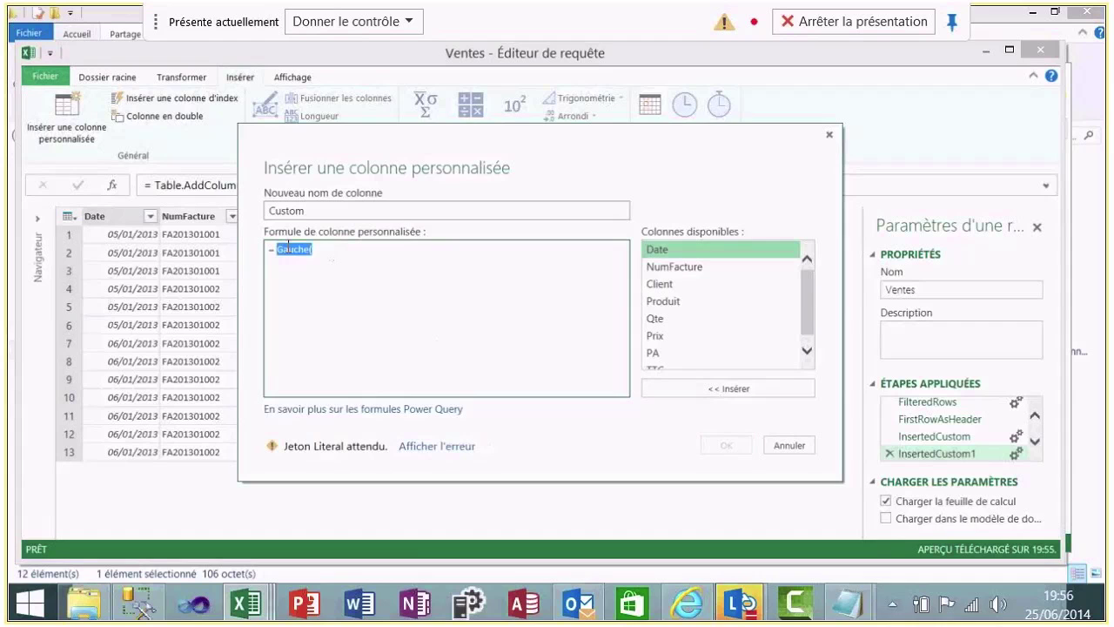
left_click(329, 253)
left_click(676, 307)
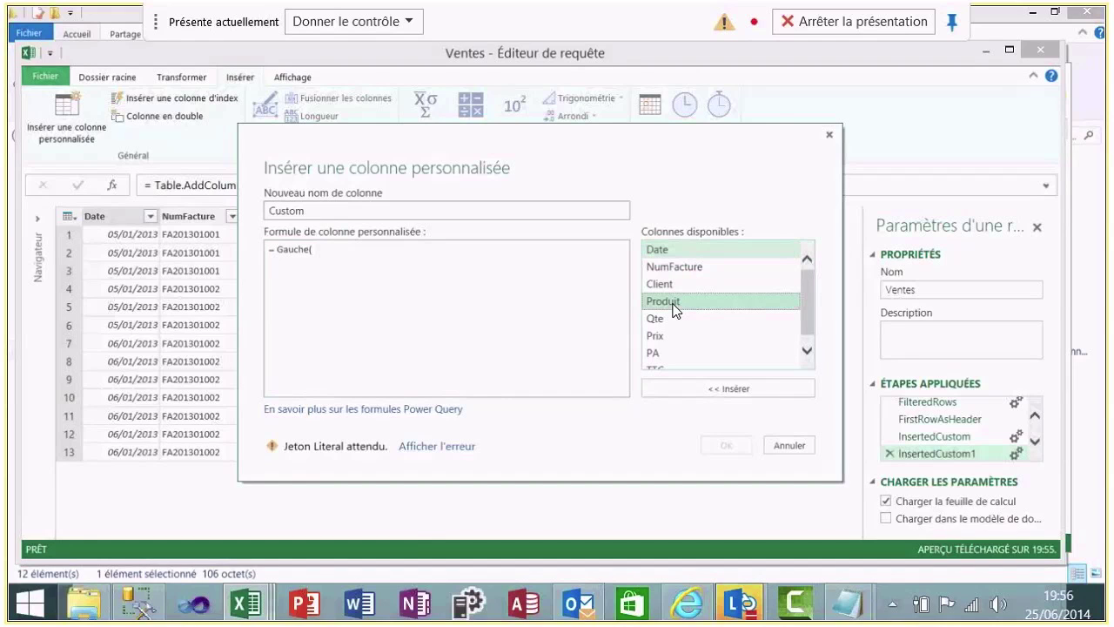
double_click(676, 307)
type(",2)")
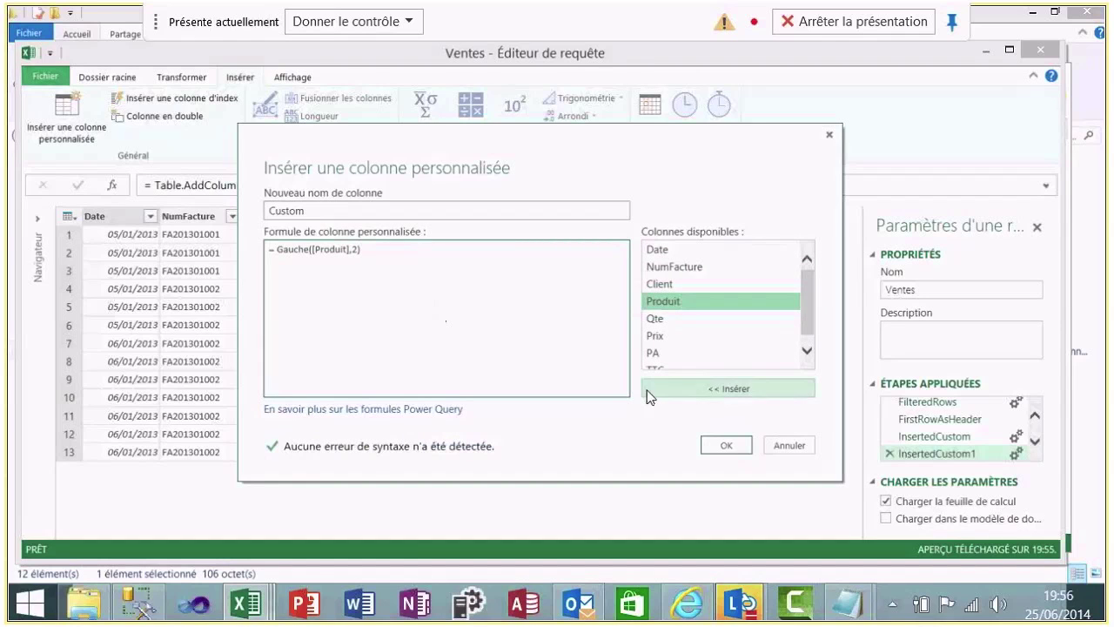
left_click(723, 446)
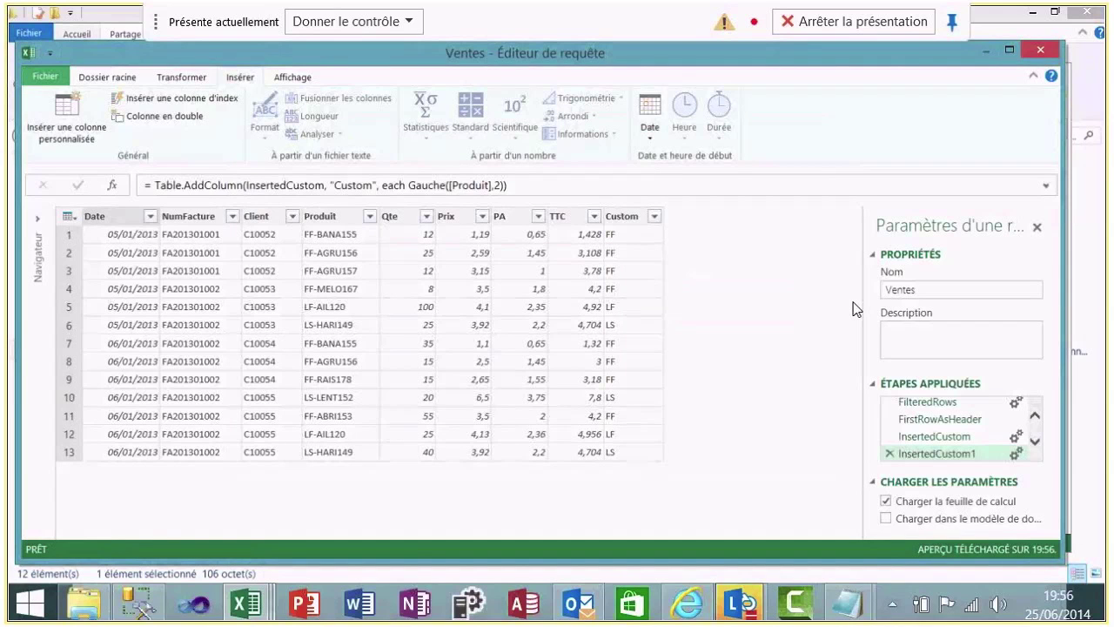
Examine the Droite, Gauche and CalculTTC function steps among the applied steps of the Ventes query
left_click(1034, 416)
left_click(1034, 416)
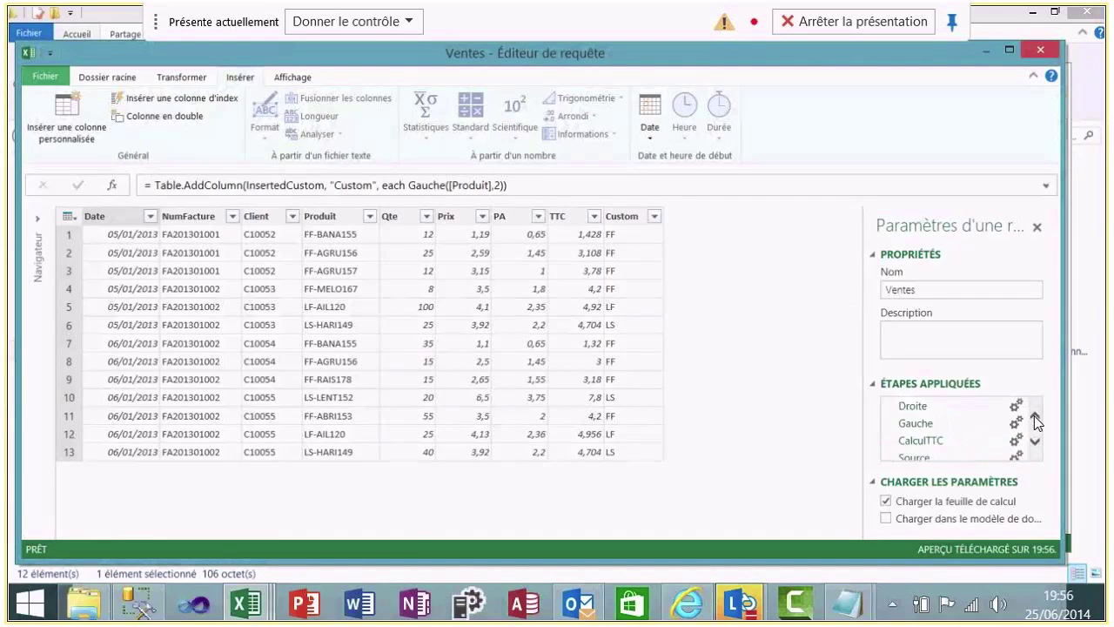
left_click(936, 414)
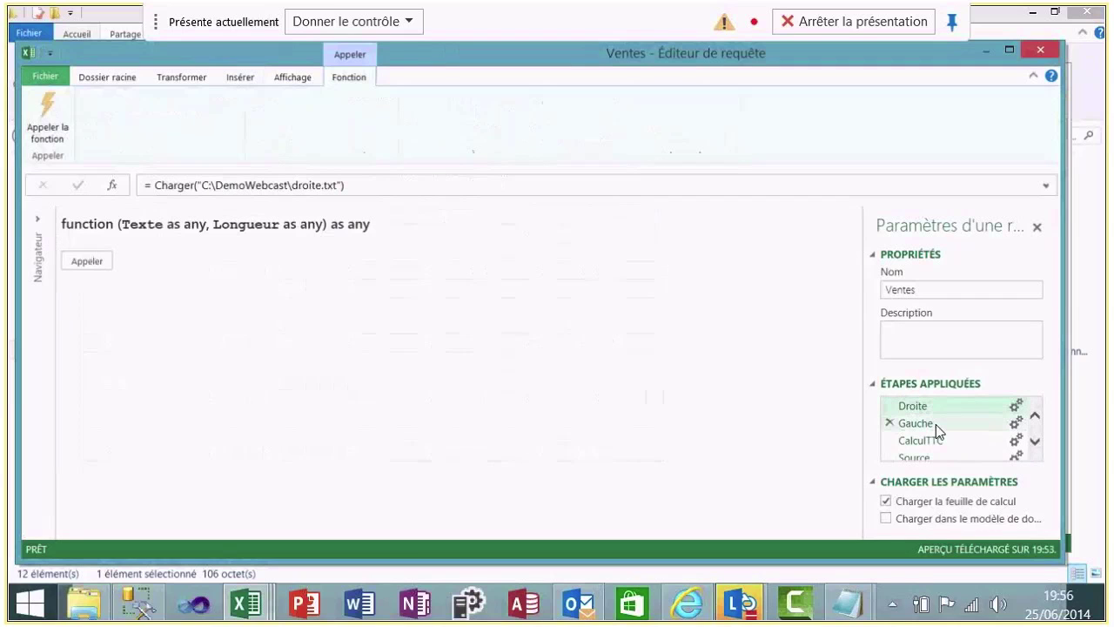
left_click(936, 424)
left_click(935, 439)
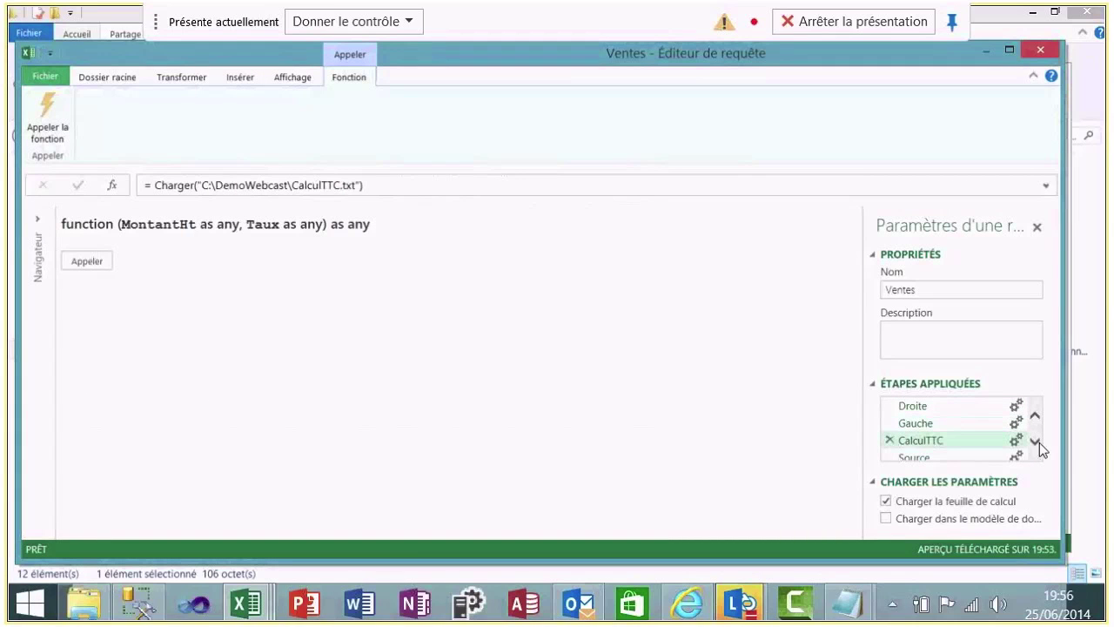
left_click(1036, 442)
left_click(1036, 441)
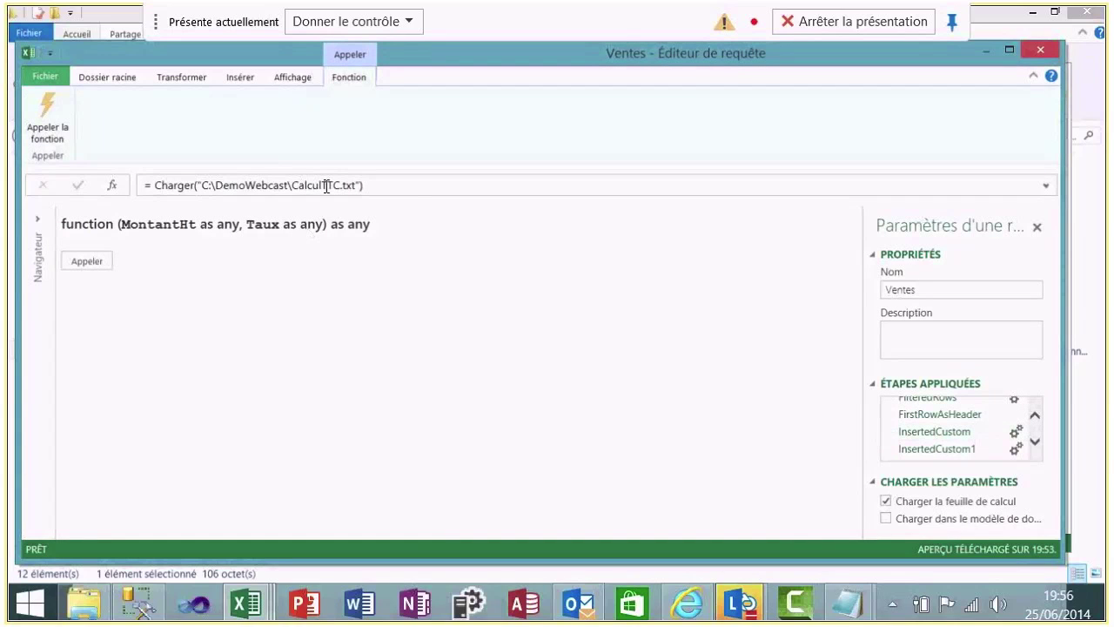
Apply and close the Ventes query, and check the loaded table on the DemoFonction sheet
left_click(107, 80)
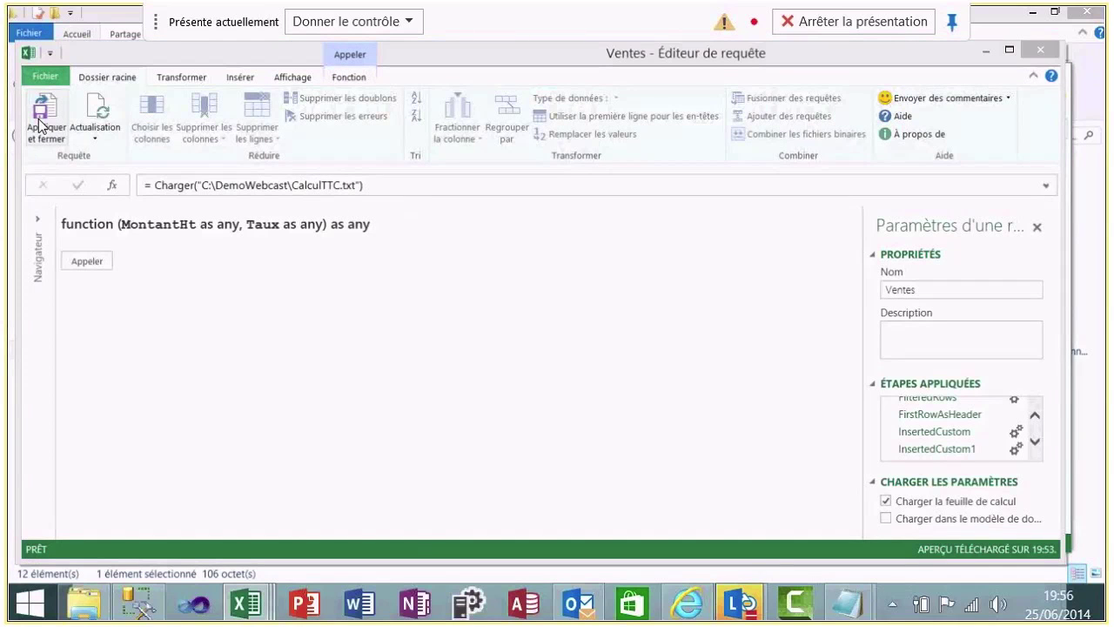
left_click(39, 127)
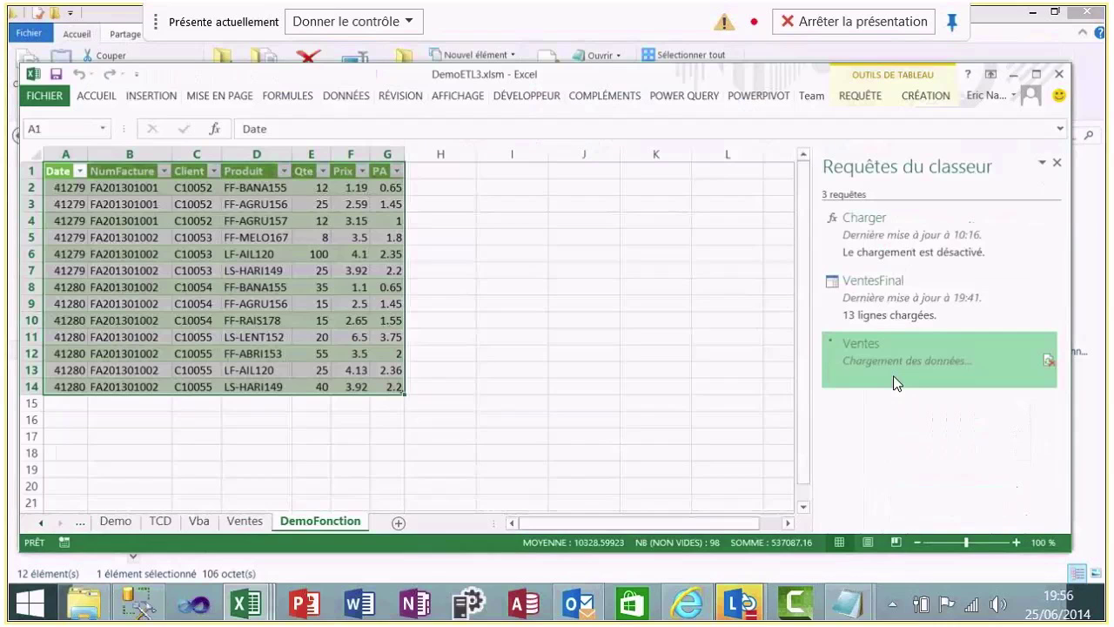
mouse_move(892, 376)
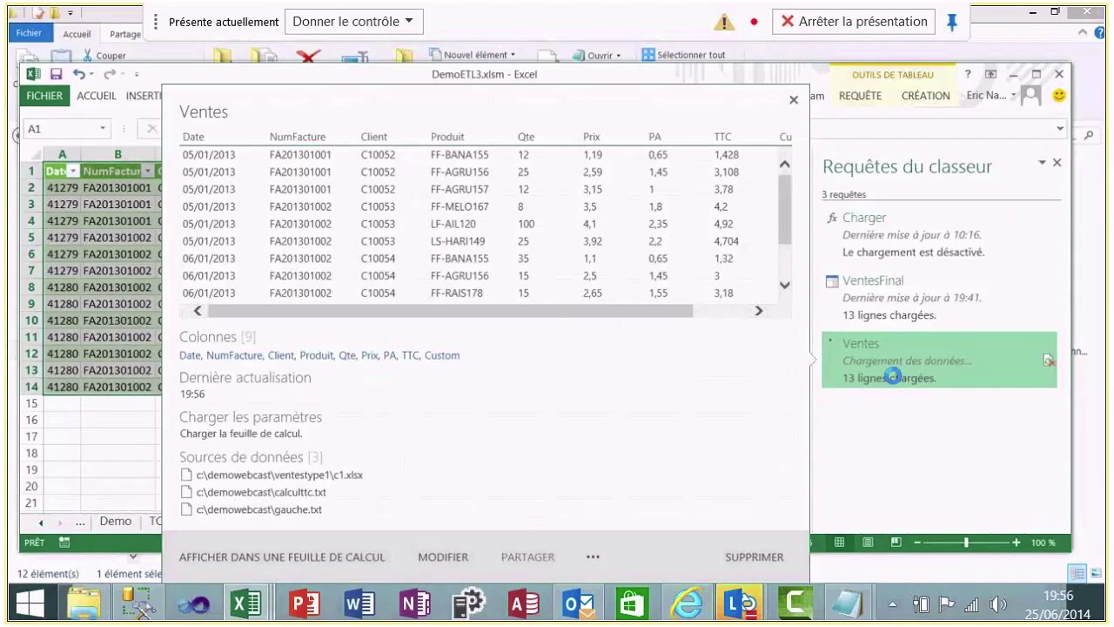
left_click(88, 476)
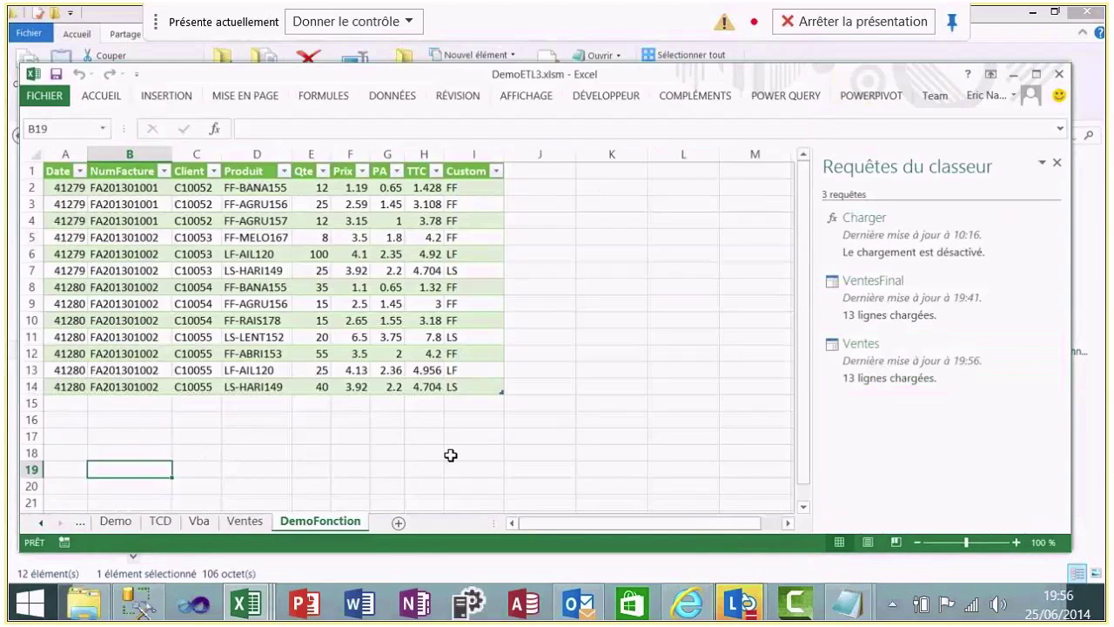
Open CalculTTC.txt from the DemoWebcast folder, change the rate divisor to Taux/10, then save and close the file
left_click(93, 610)
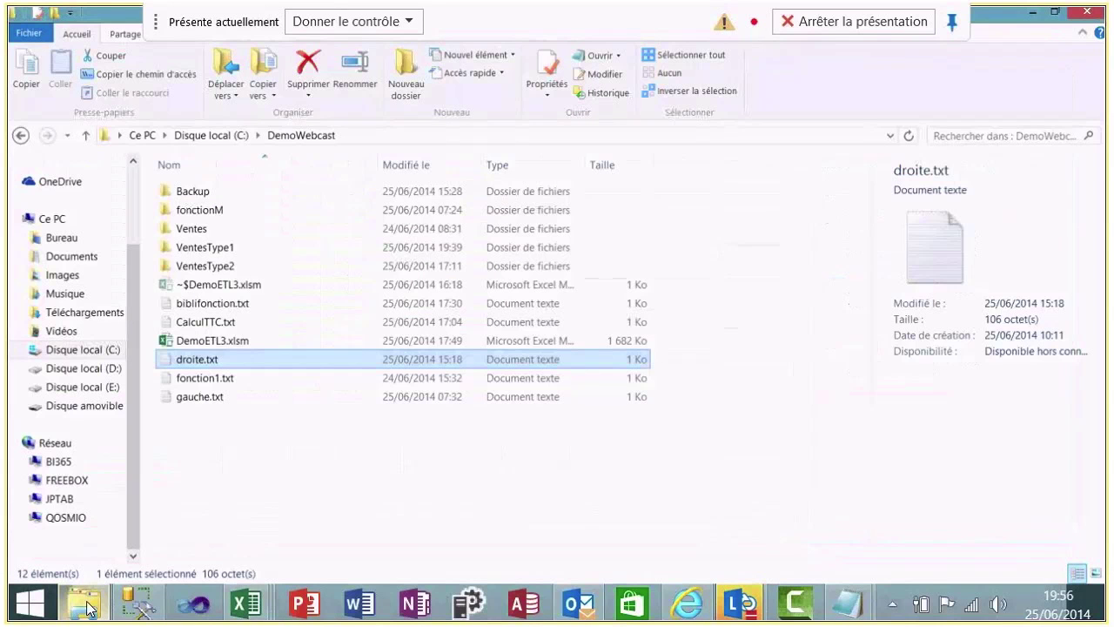
left_click(86, 610)
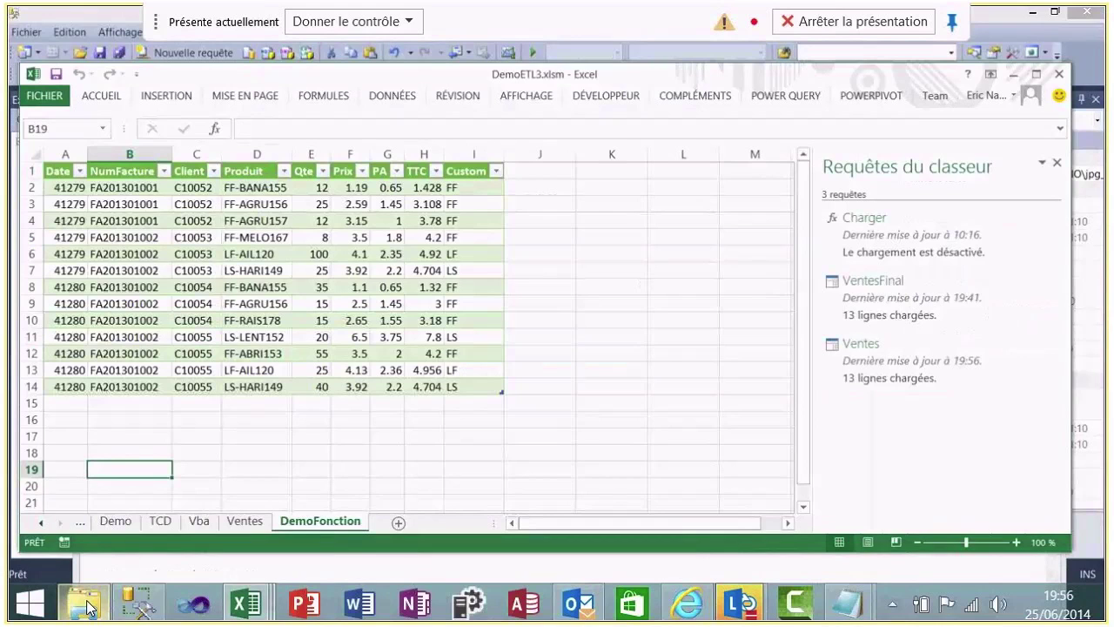
left_click(88, 606)
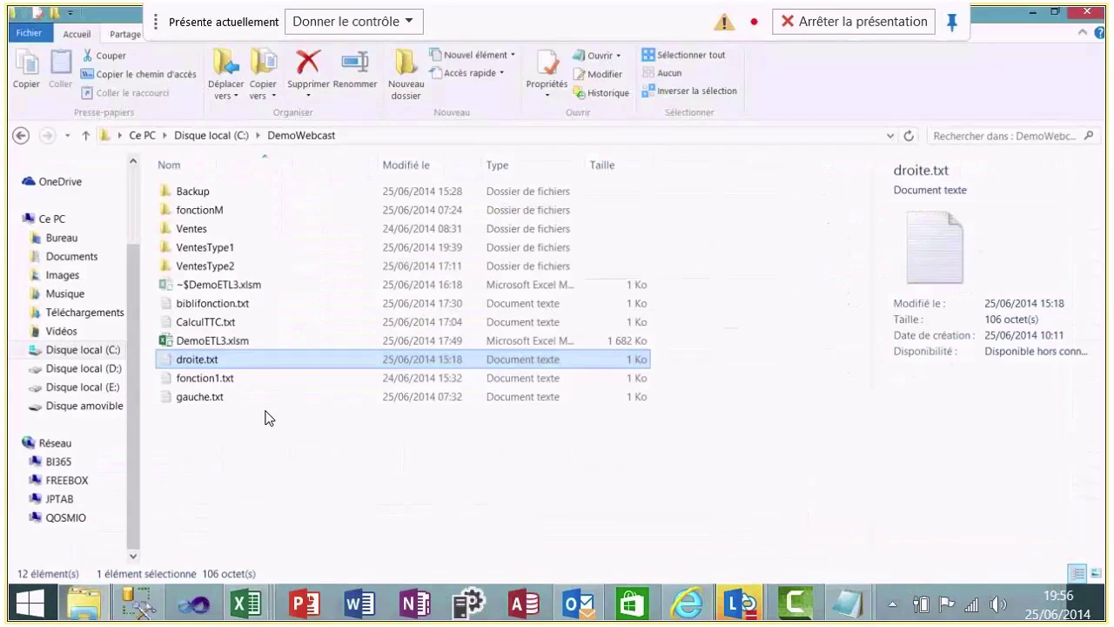
double_click(205, 322)
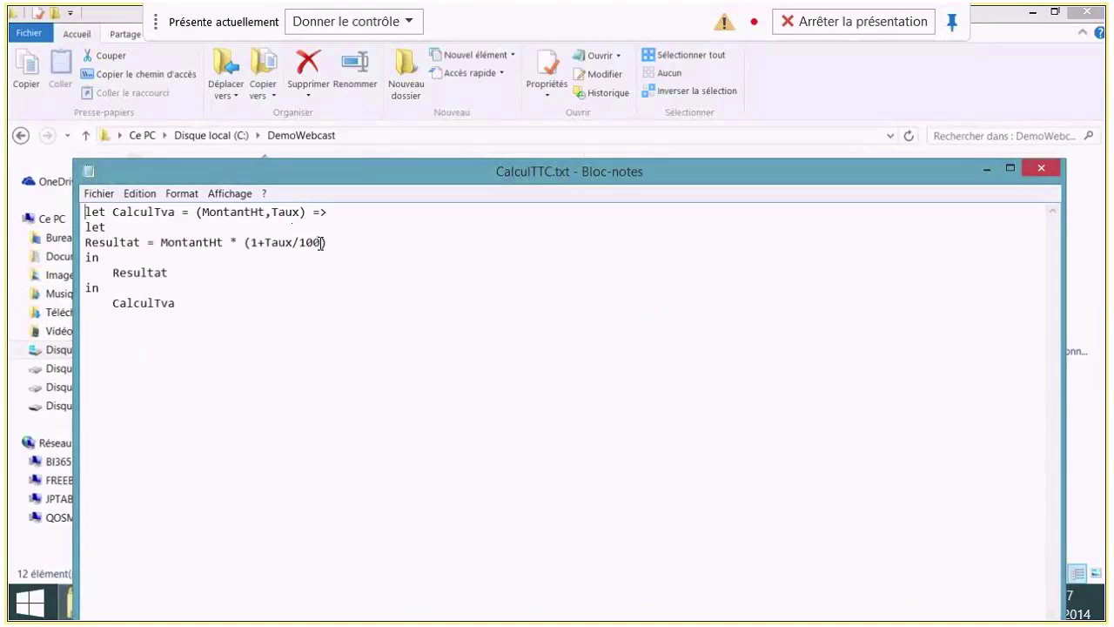
left_click(321, 242)
key("BackSpace")
left_click(101, 193)
left_click(135, 245)
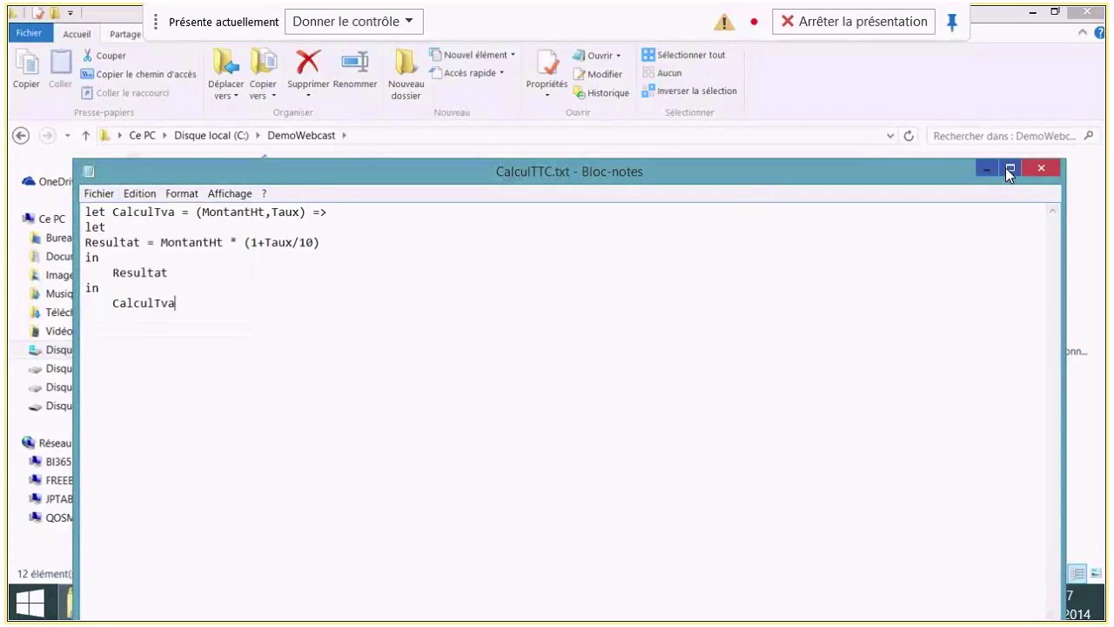
left_click(1040, 169)
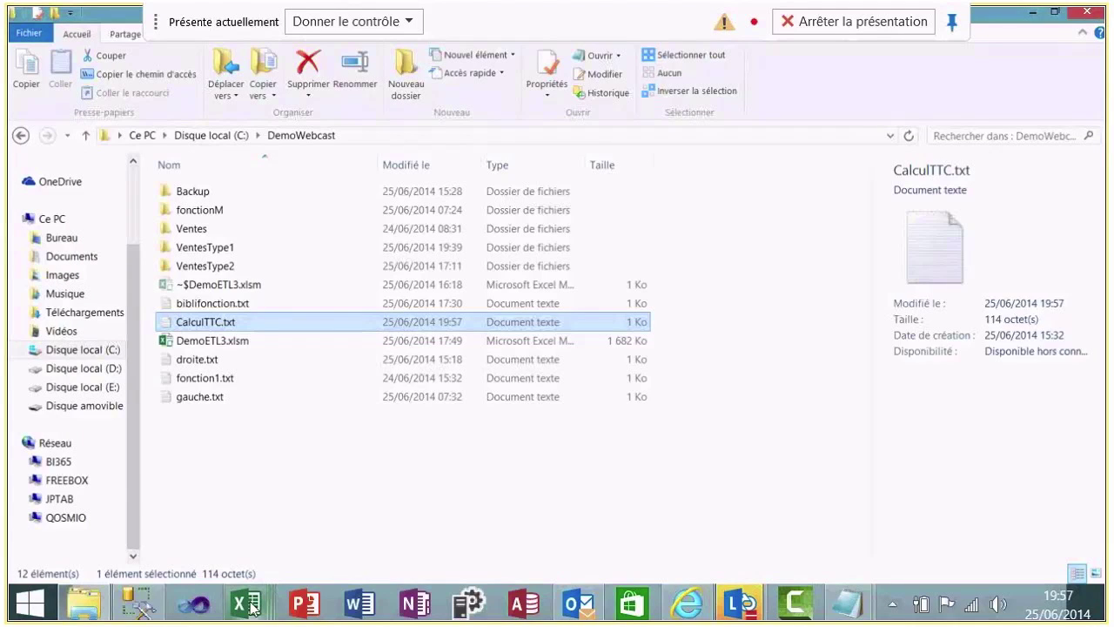
Switch back to DemoETL3.xlsm in Excel, refresh the Ventes query, and compare the Prix and TTC cells in row 3
left_click(250, 608)
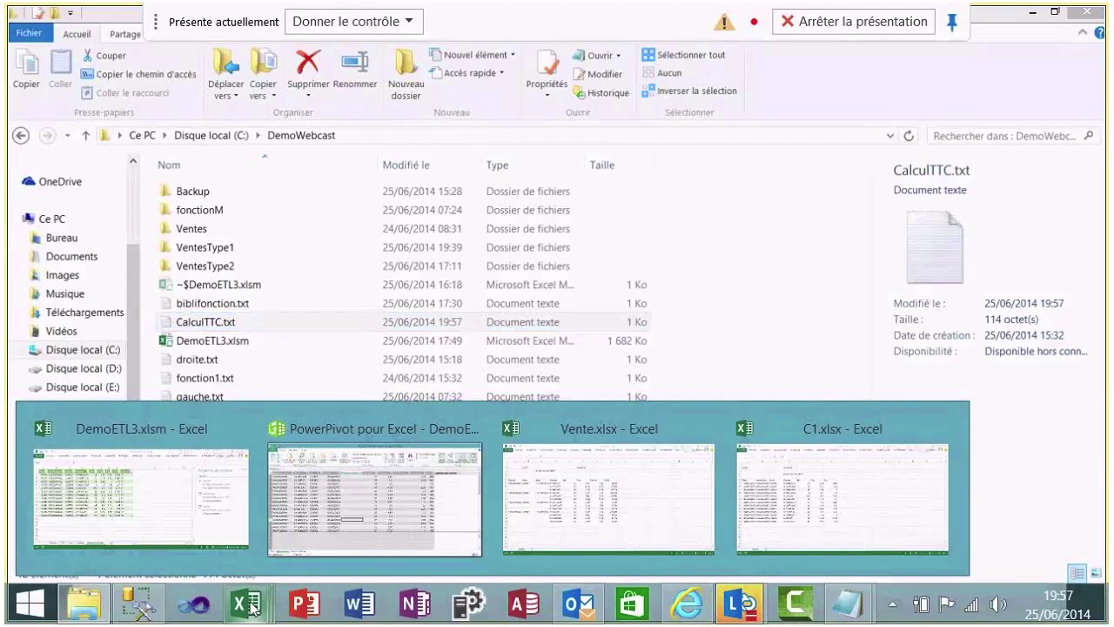
mouse_move(607, 494)
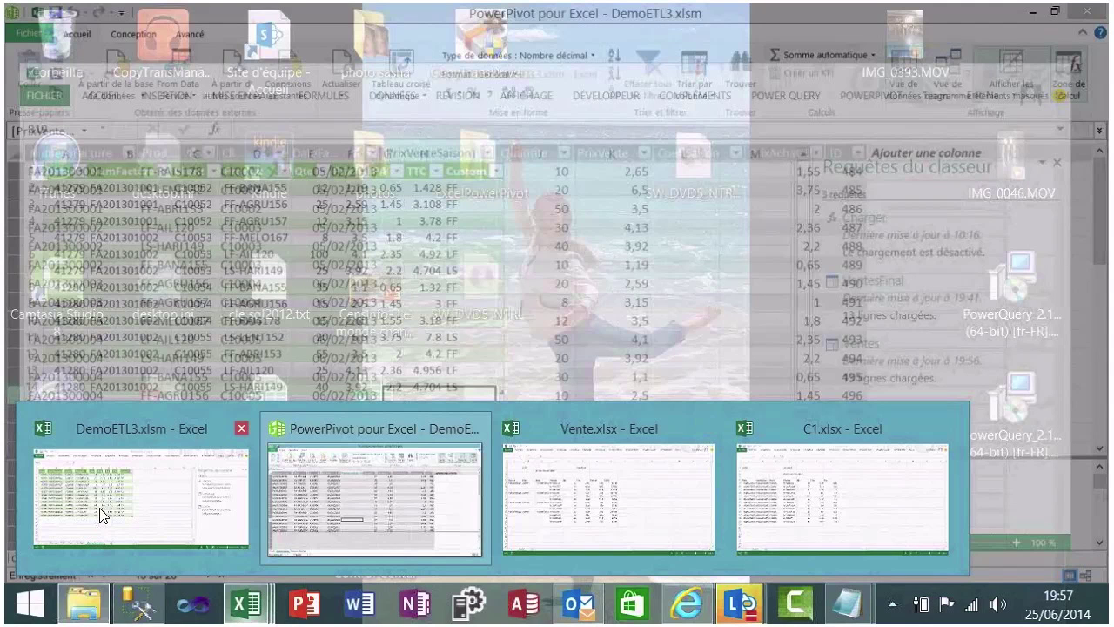
left_click(100, 515)
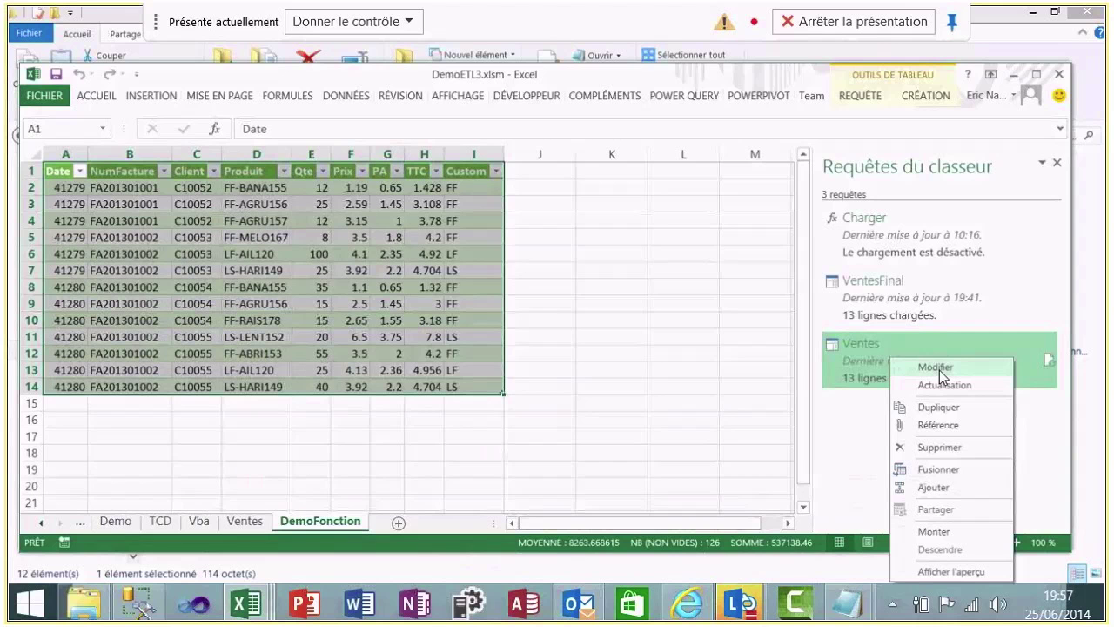
left_click(944, 384)
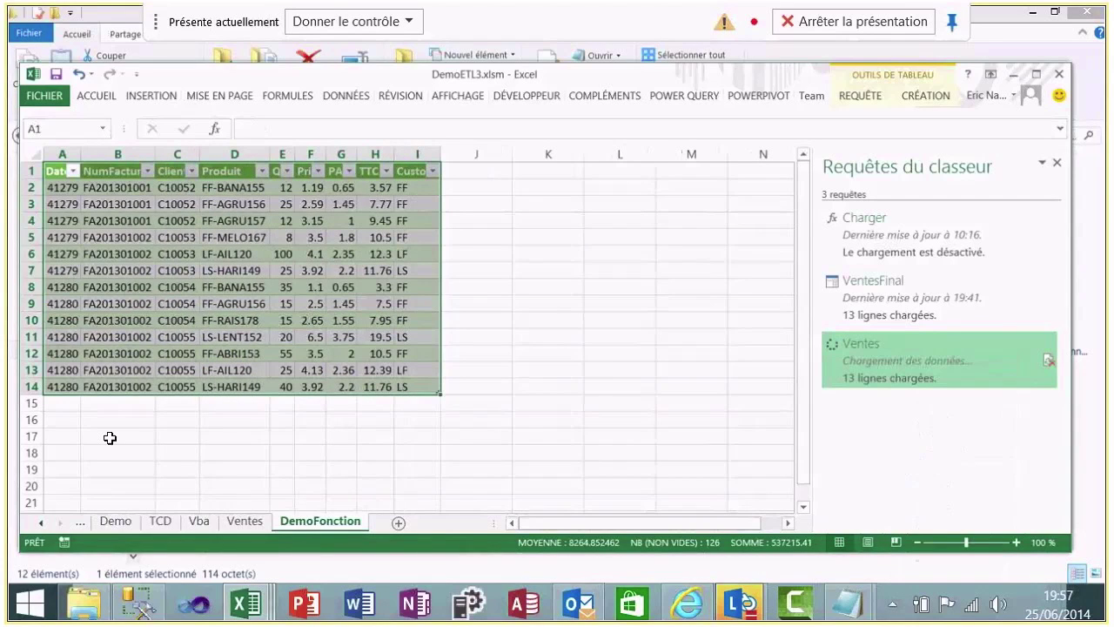
left_click(418, 204)
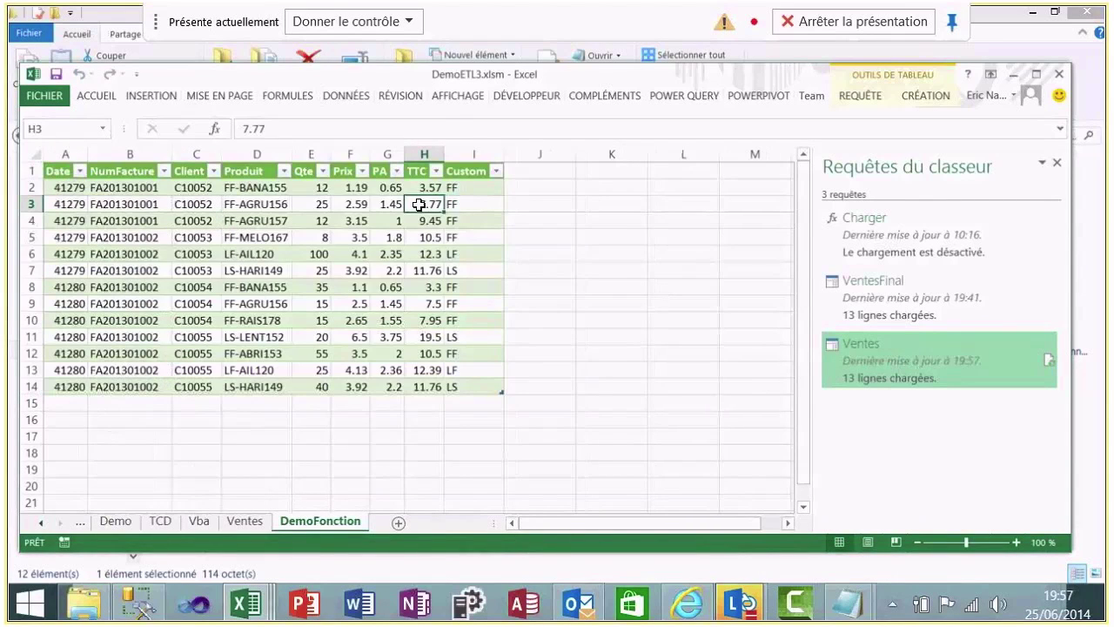
left_click(353, 204)
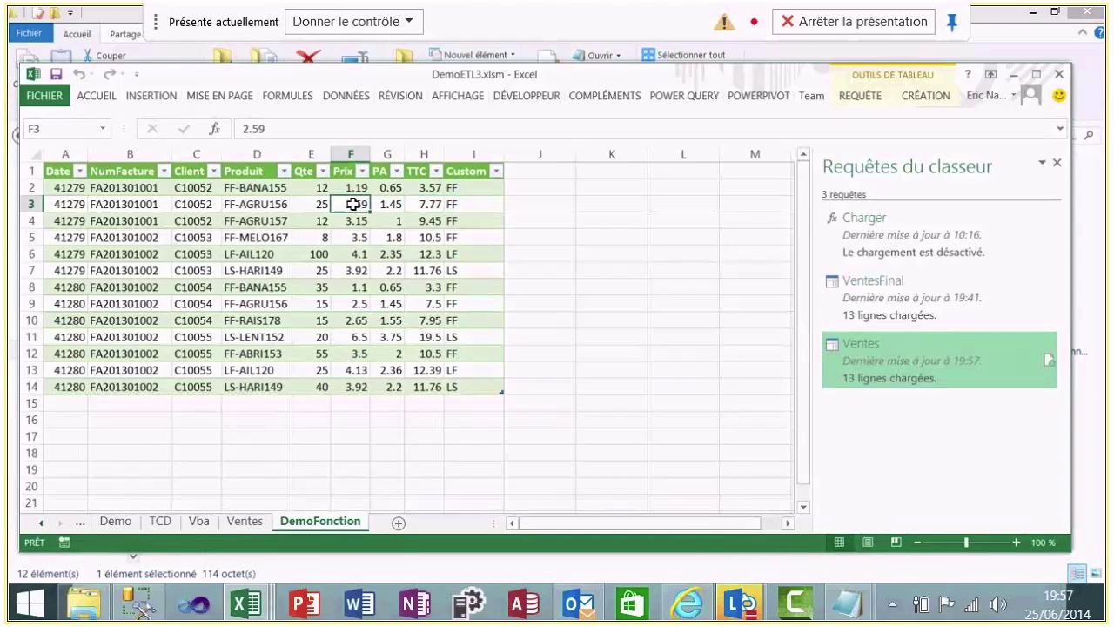
left_click(422, 204)
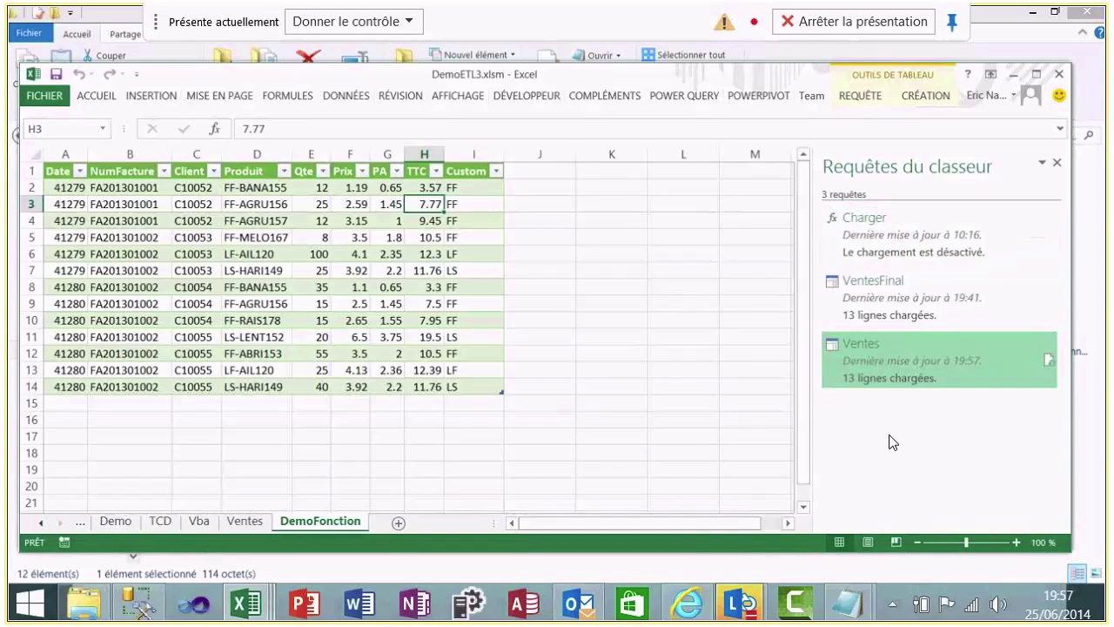
Open the Ventes query in the query editor, check the Gauche formula of its Custom column, and close the editor
right_click(910, 357)
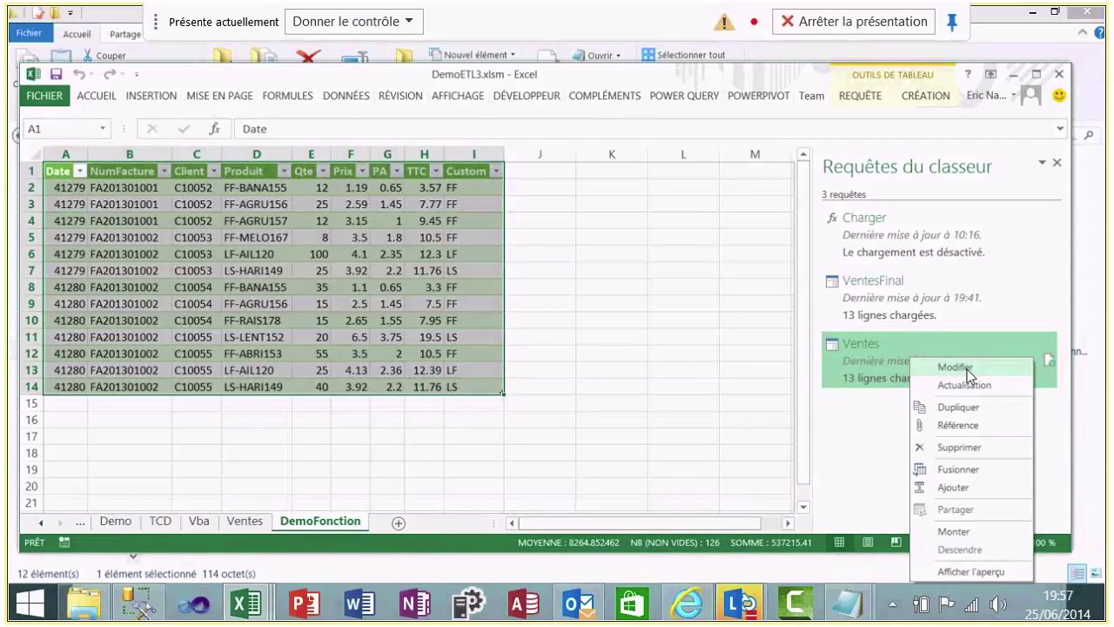
left_click(967, 369)
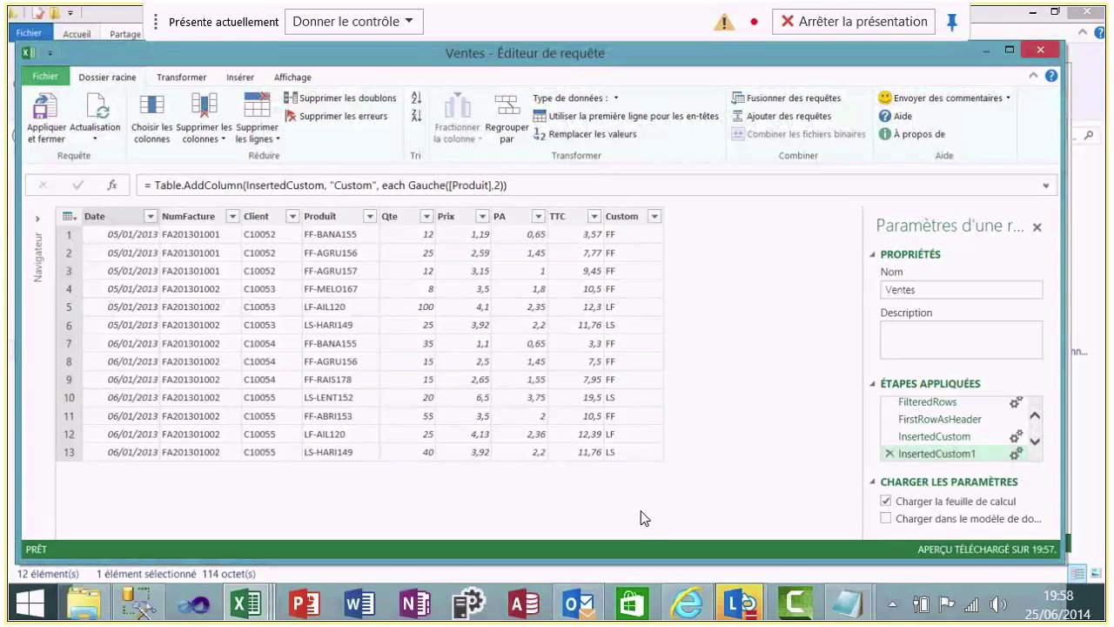
left_click(629, 236)
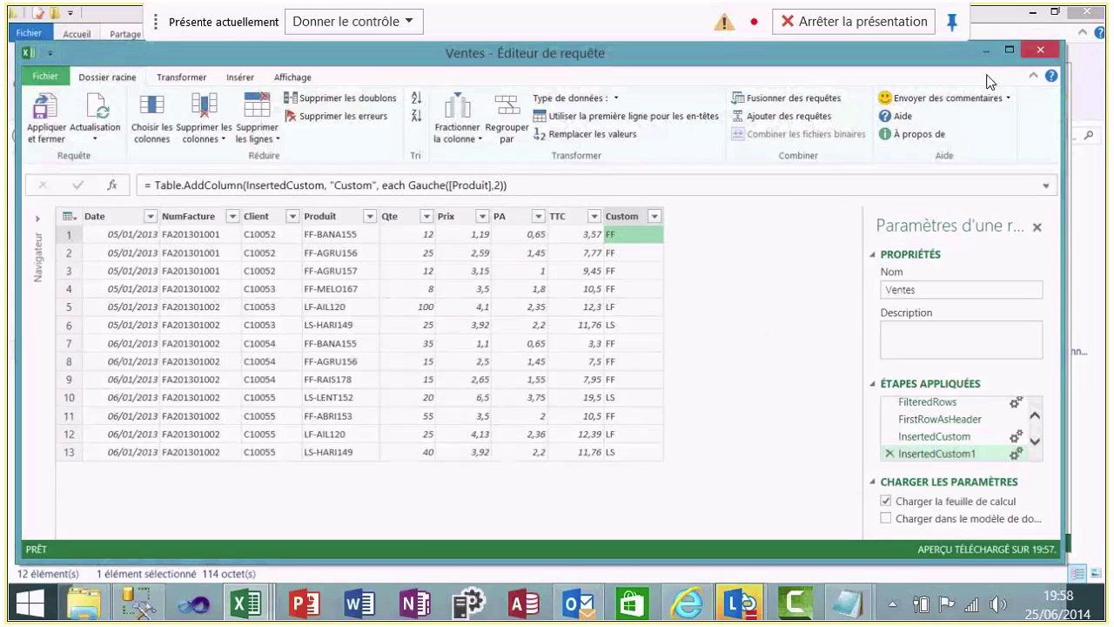
left_click(1038, 53)
Inspect the Expression.Evaluate call in the Charger function's M code using the advanced editor, and close the query without changes
mouse_move(881, 245)
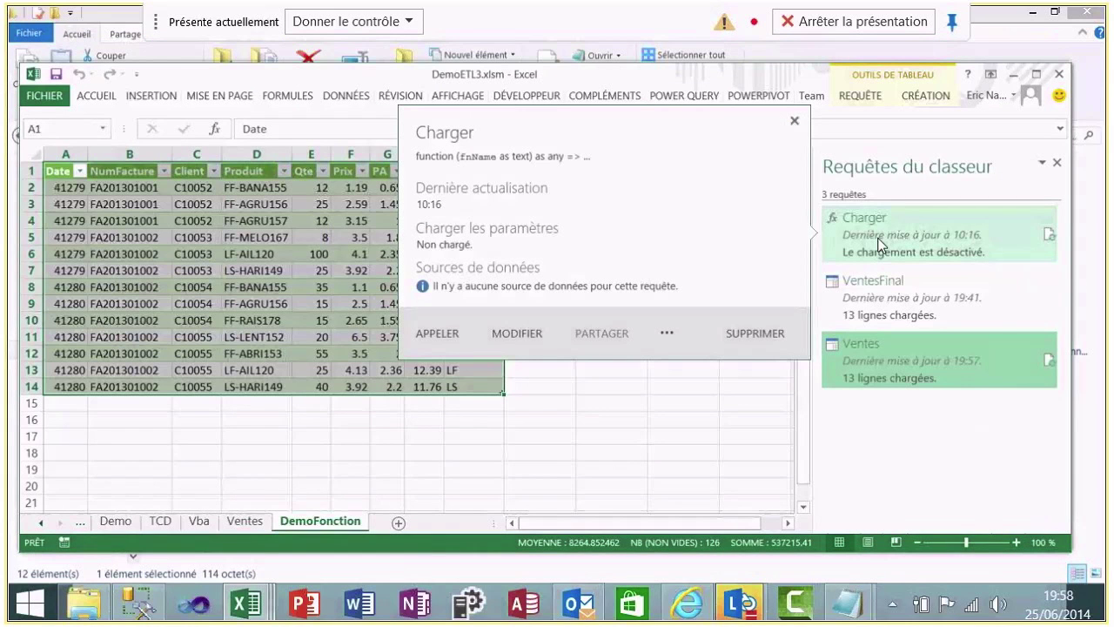
right_click(880, 244)
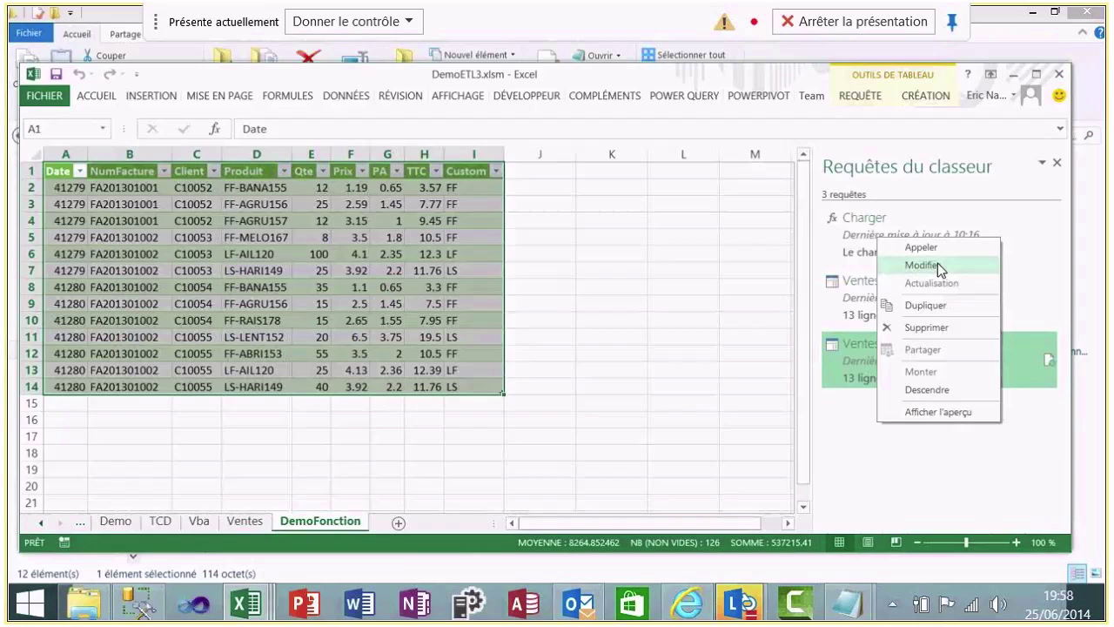
left_click(938, 263)
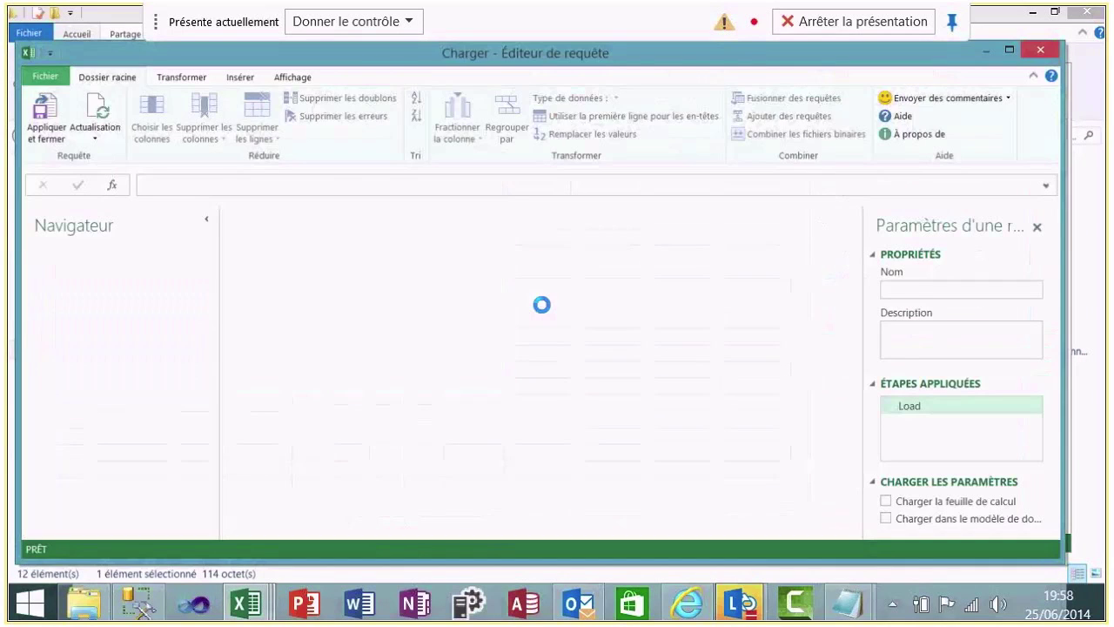
left_click(96, 123)
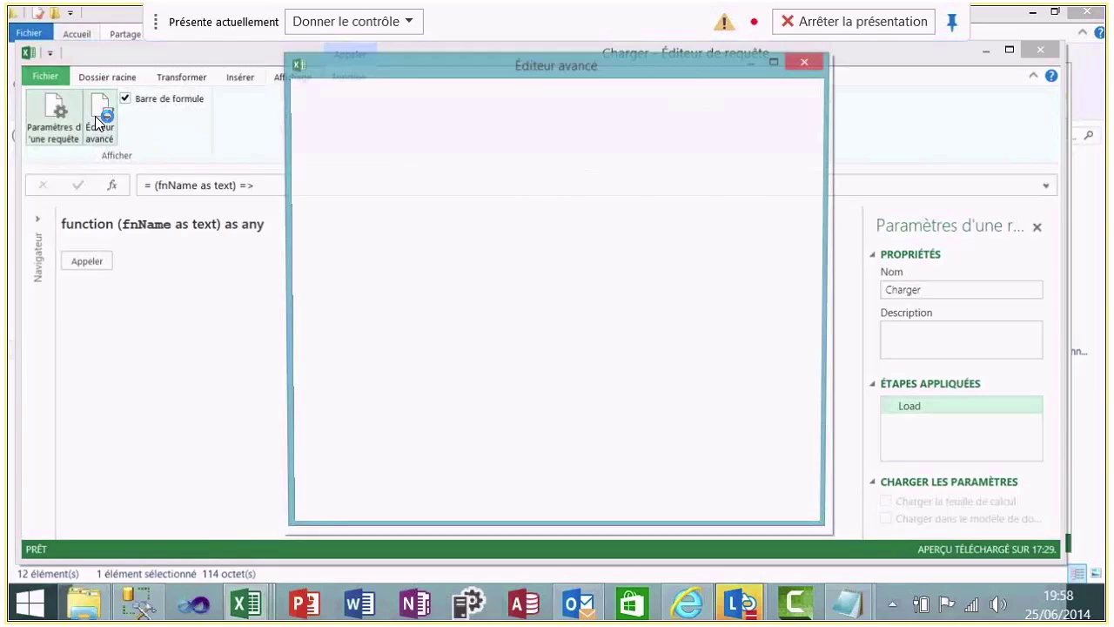
left_click_drag(510, 204, 403, 204)
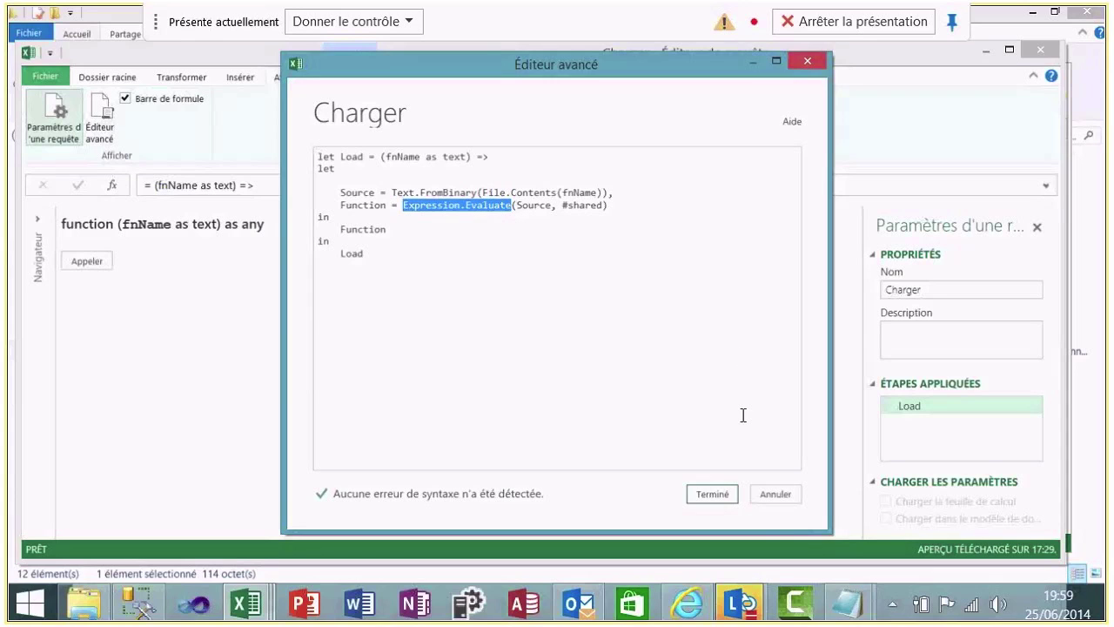
left_click(719, 491)
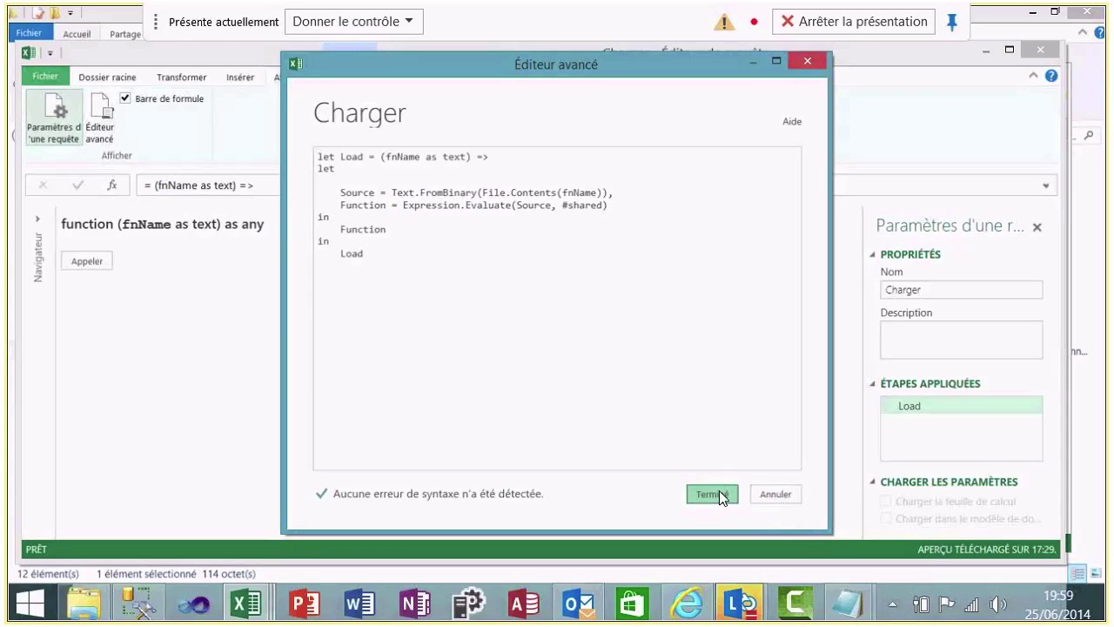
left_click(760, 494)
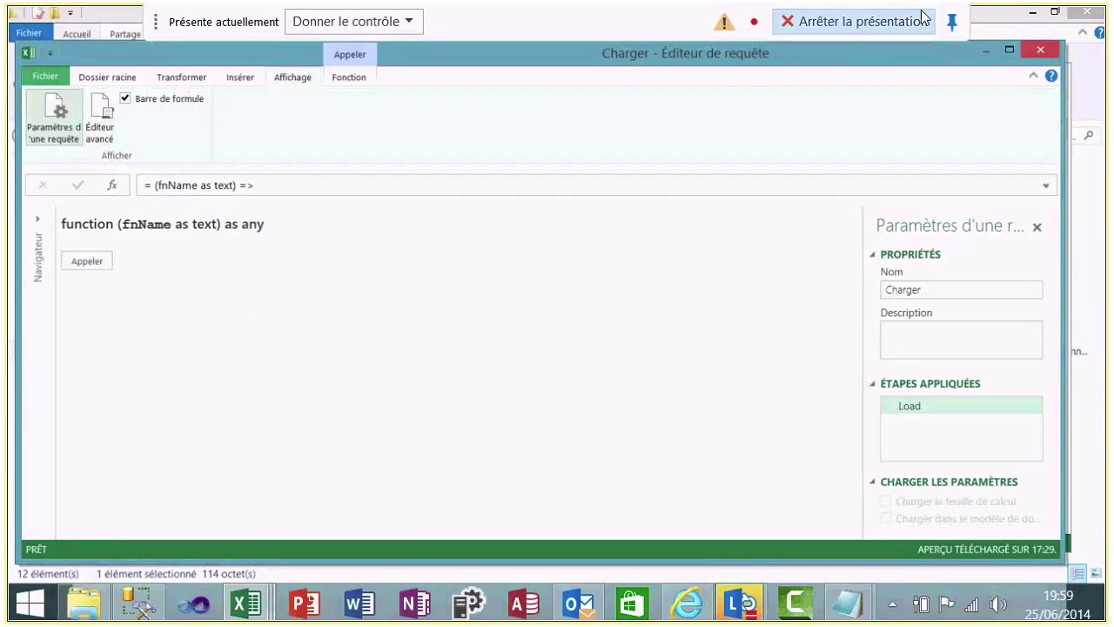
left_click(1040, 53)
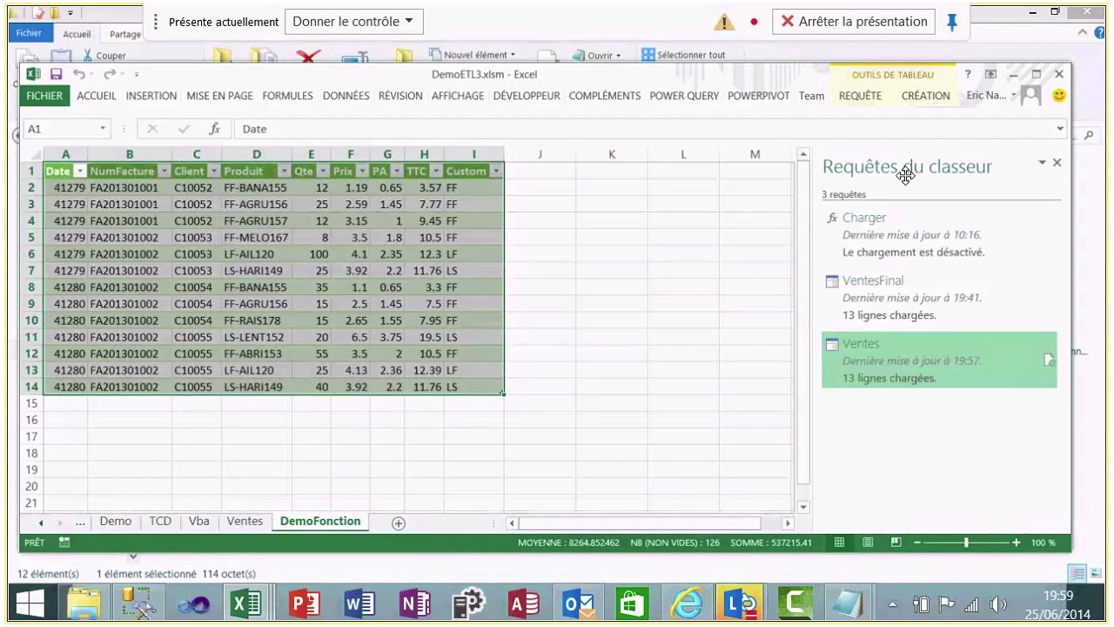
mouse_move(899, 259)
mouse_move(900, 373)
mouse_move(848, 368)
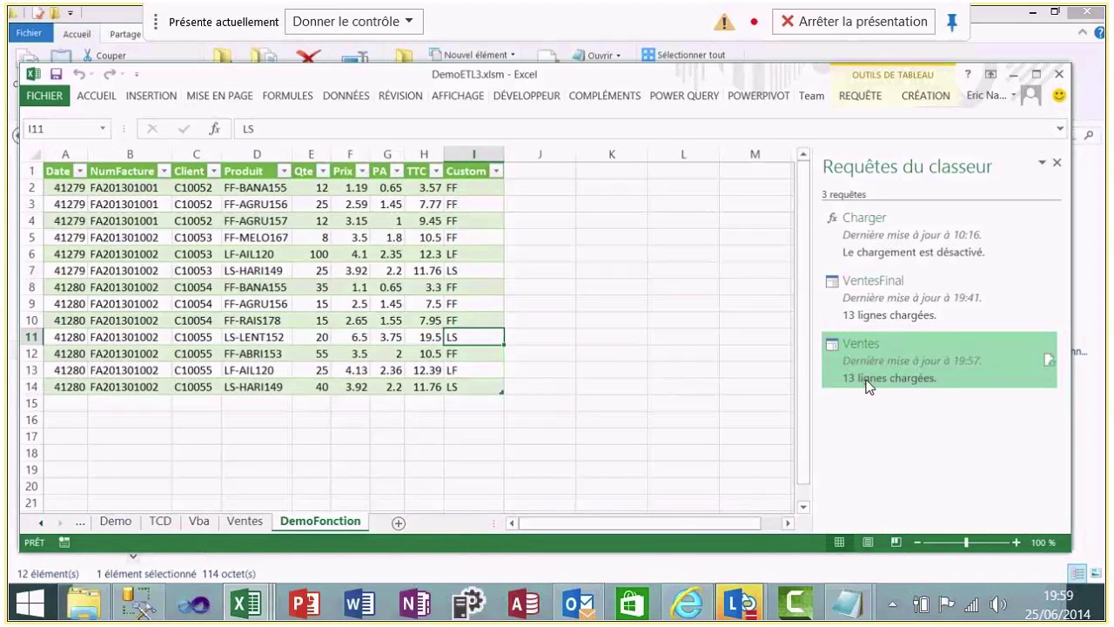
mouse_move(869, 386)
left_click(112, 440)
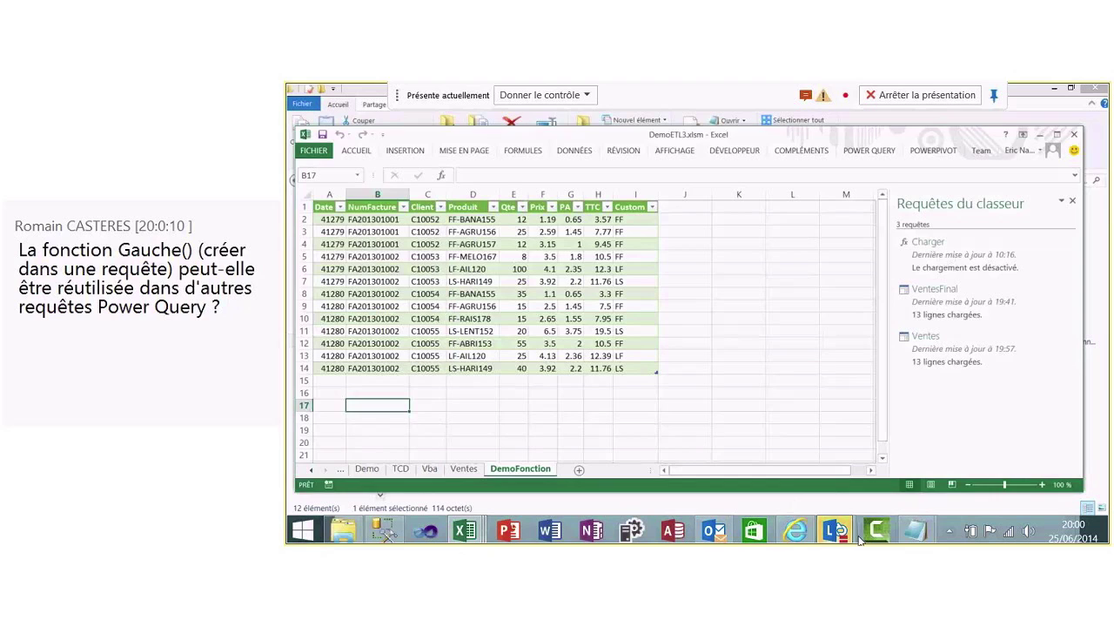
Switch to the Lync meeting window and read the participants' questions about reusing the Gauche function and building function libraries
left_click(844, 533)
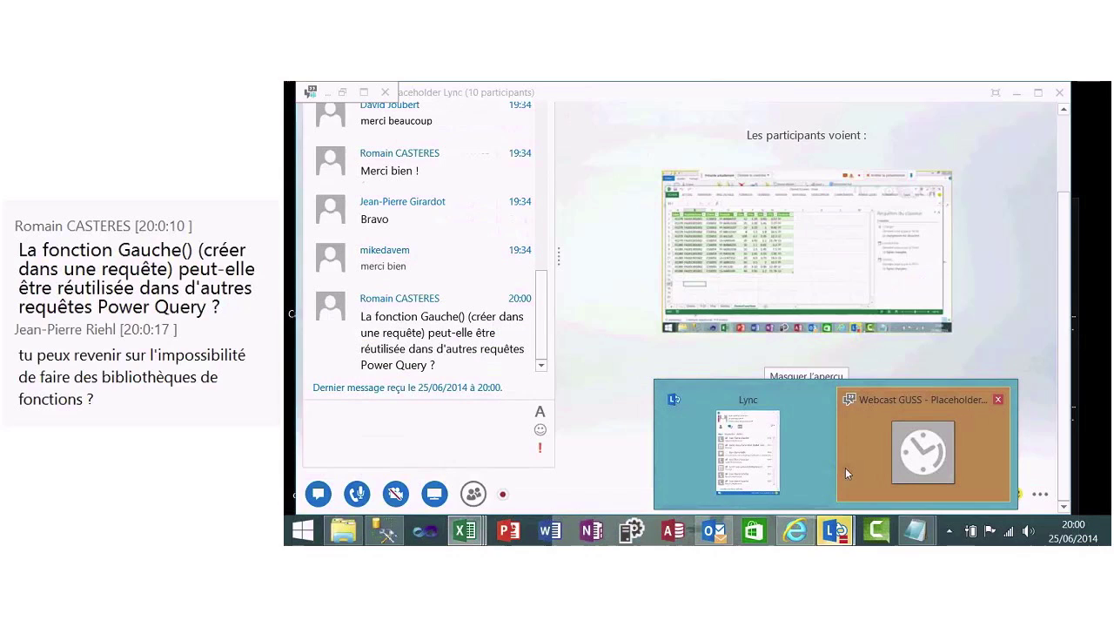
left_click(845, 468)
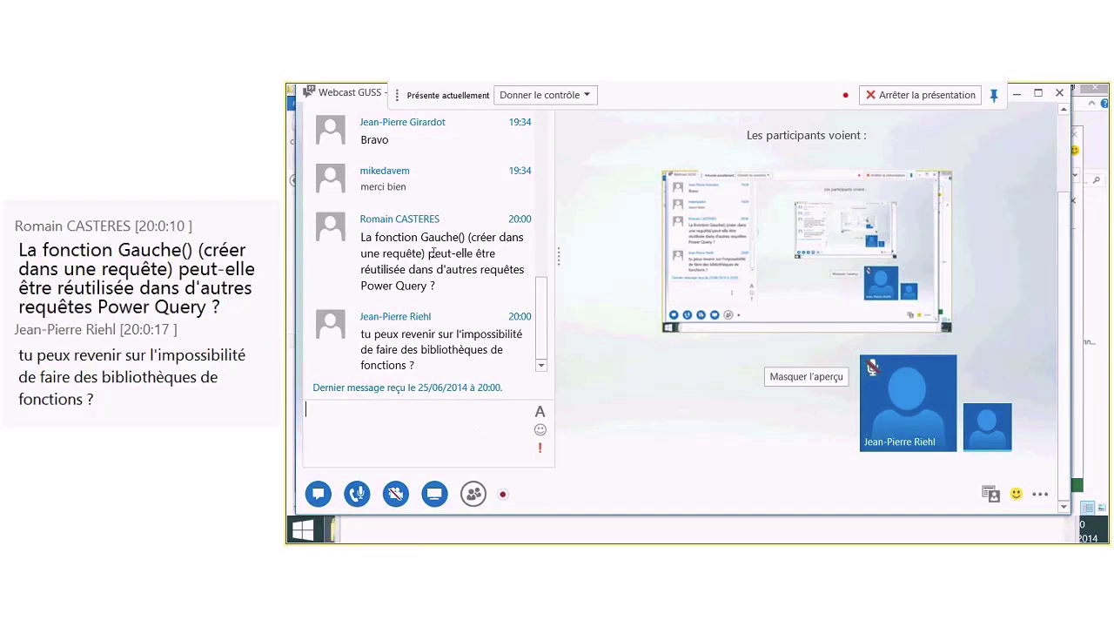
left_click(462, 430)
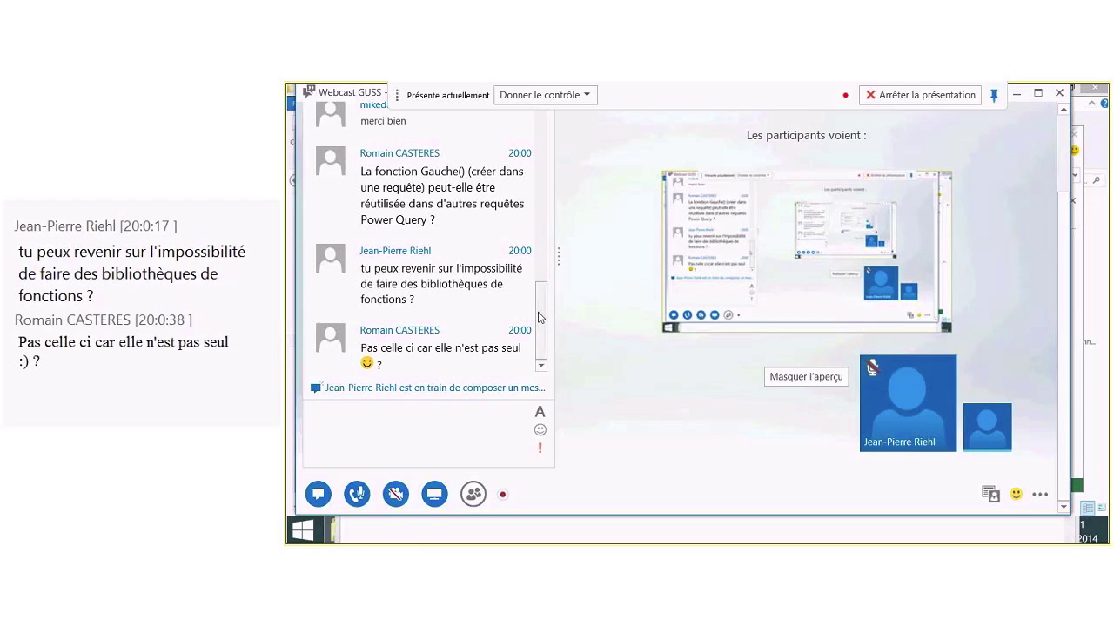
mouse_move(538, 317)
left_mouse_down()
mouse_move(542, 286)
mouse_move(541, 318)
left_mouse_up()
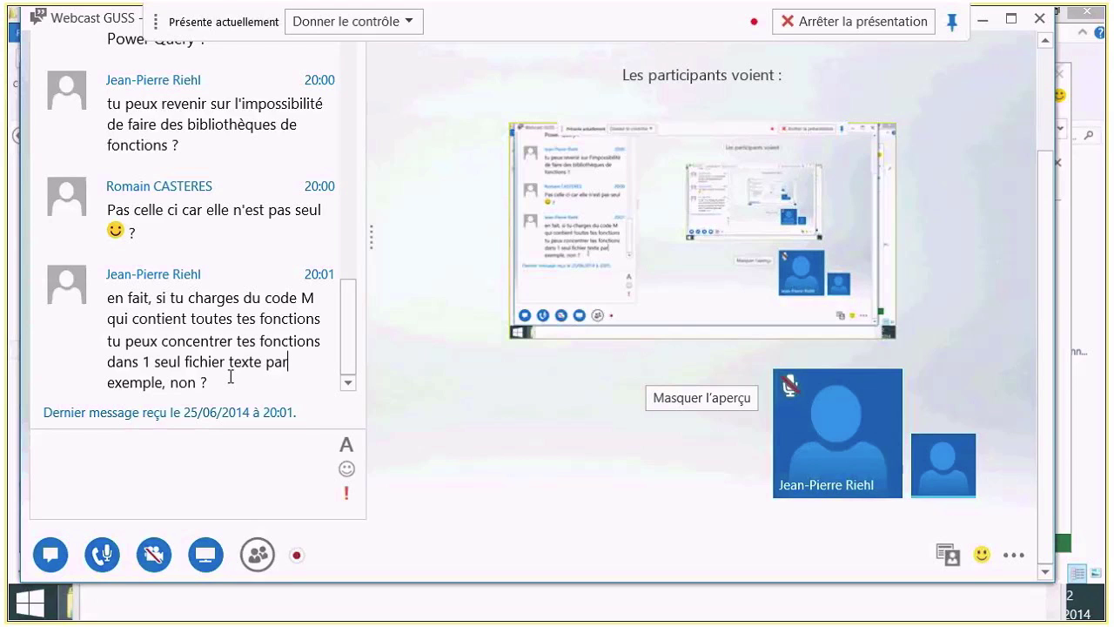
Switch back to DemoETL3.xlsm in Excel and enter Fonction in cell I3 of the Demo sheet
left_click(68, 607)
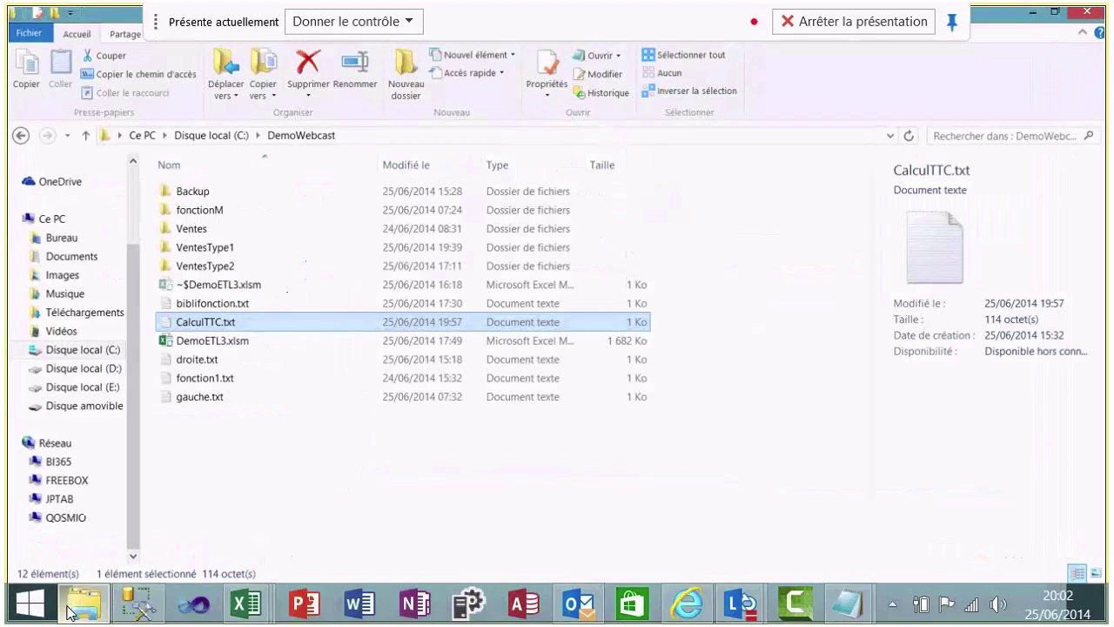
left_click(250, 612)
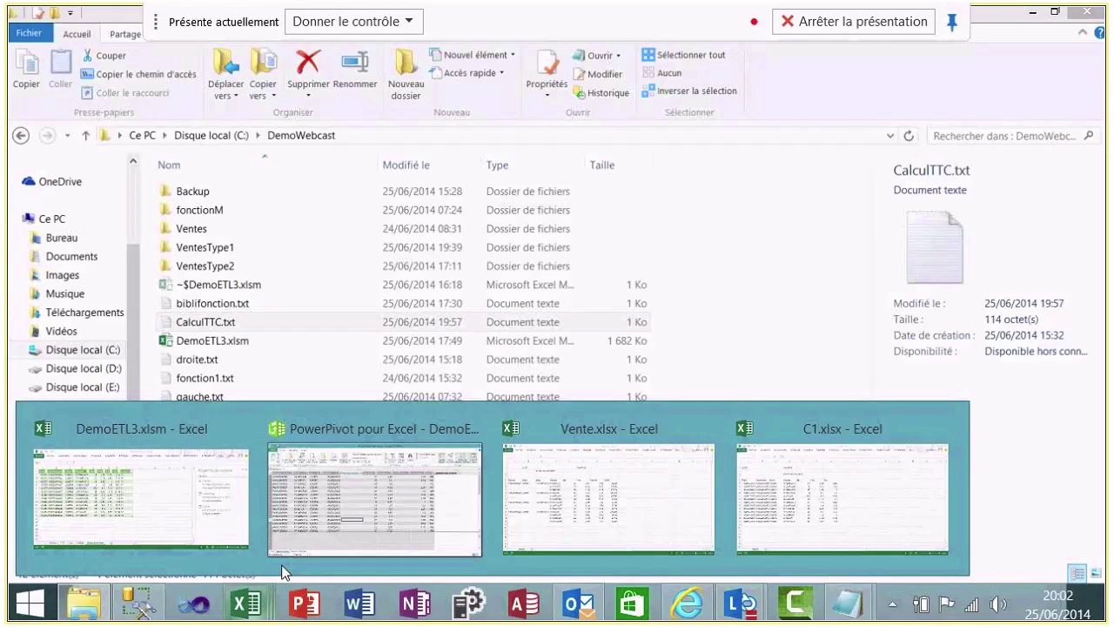
mouse_move(174, 510)
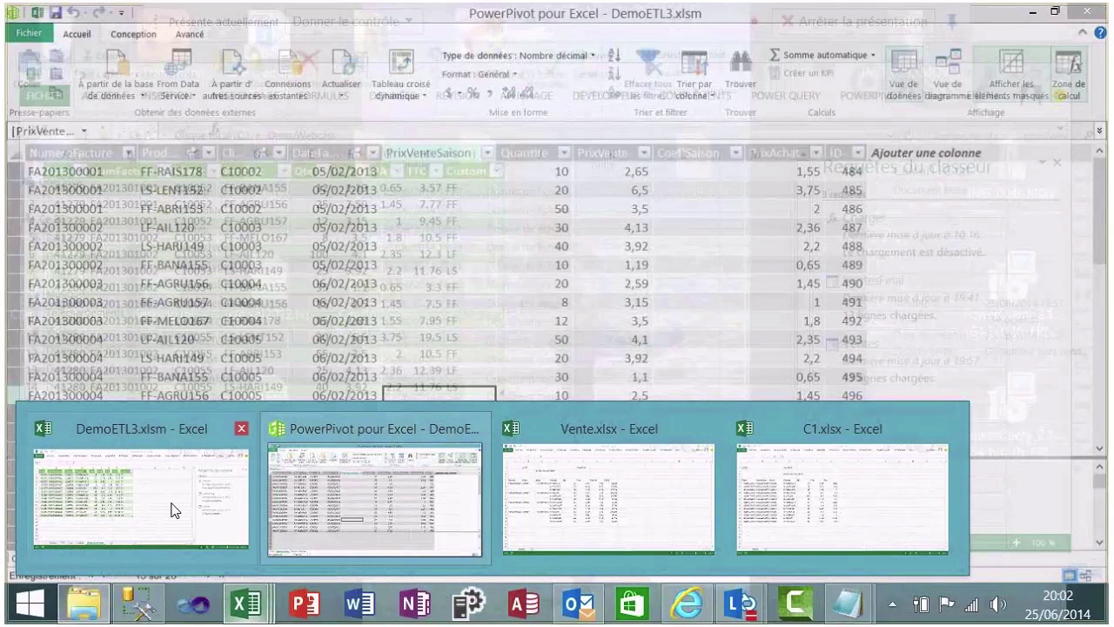
left_click(174, 510)
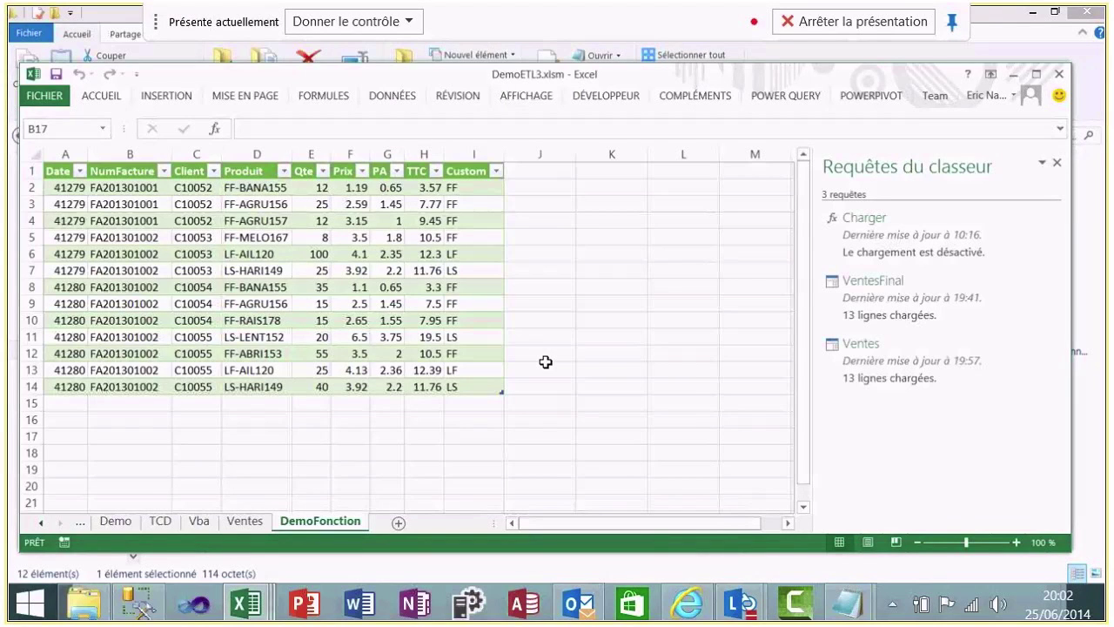
right_click(885, 311)
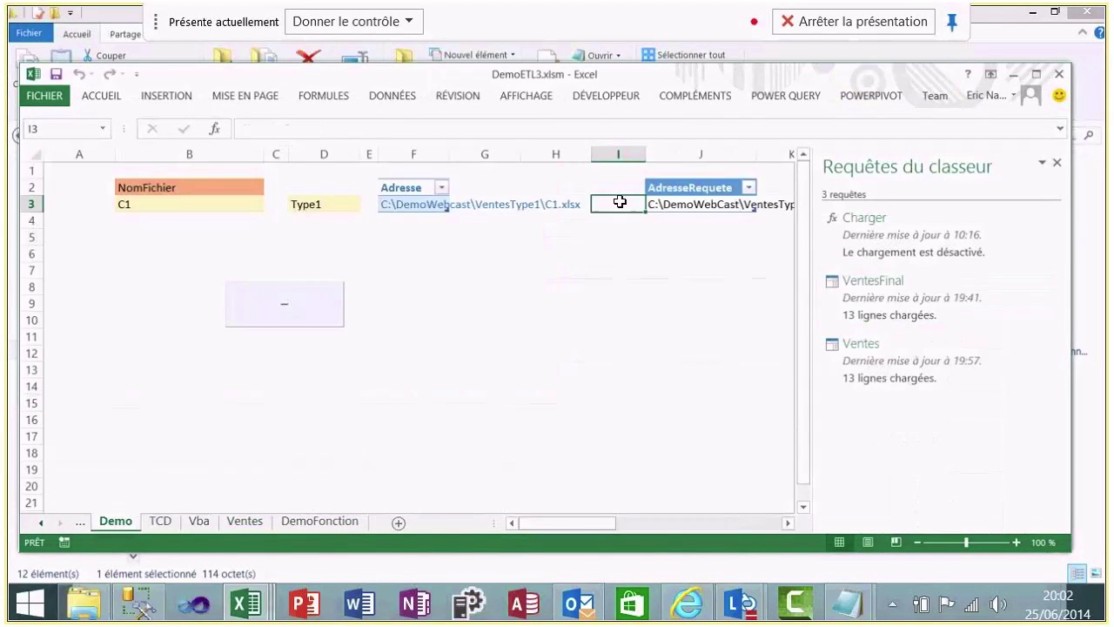
type("Fonction")
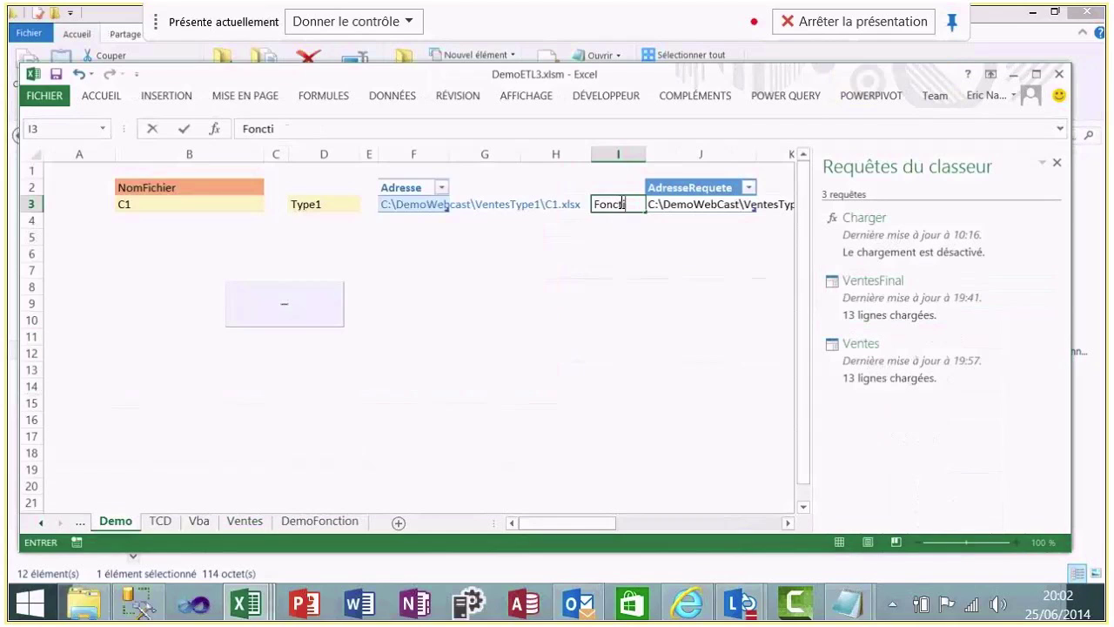
left_click(611, 300)
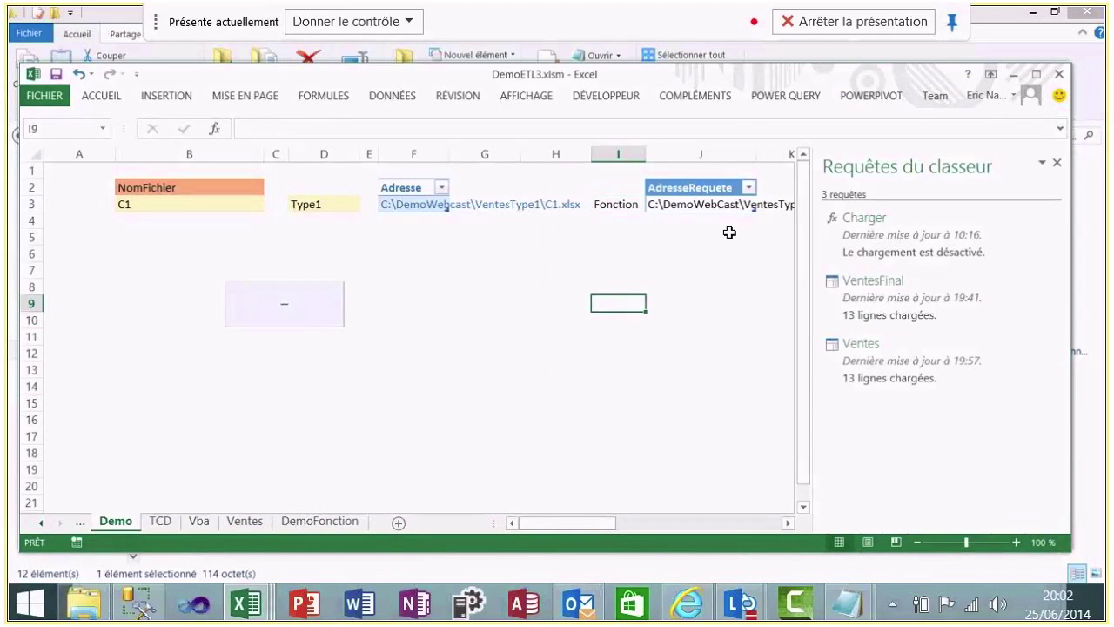
Refresh the VentesFinal query so that the table on the Ventes sheet is reloaded
left_click_drag(566, 524, 523, 513)
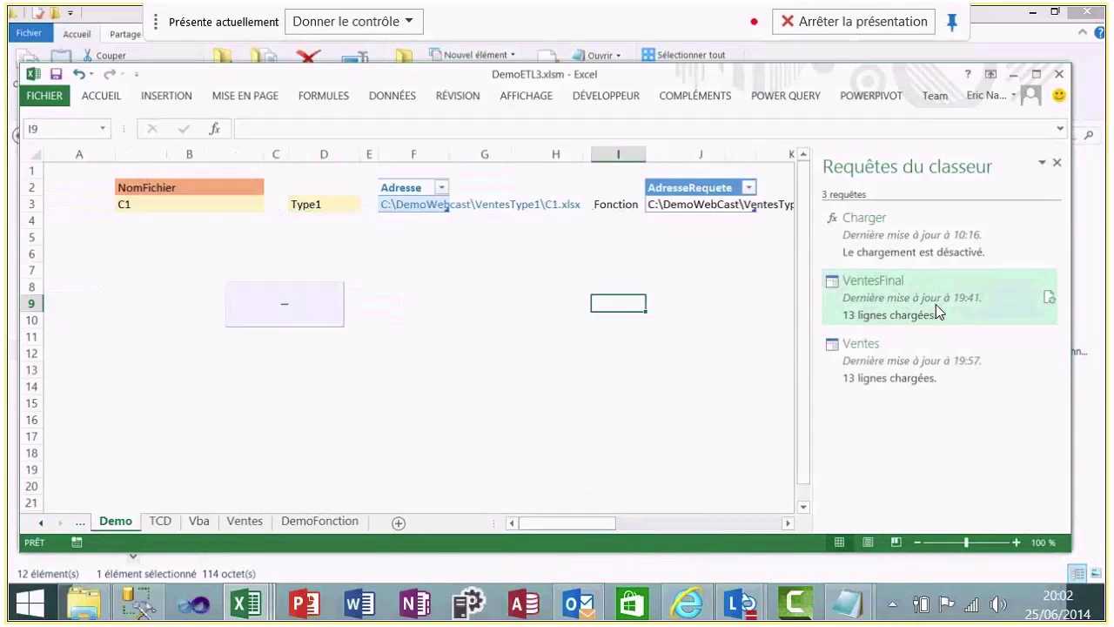
mouse_move(936, 304)
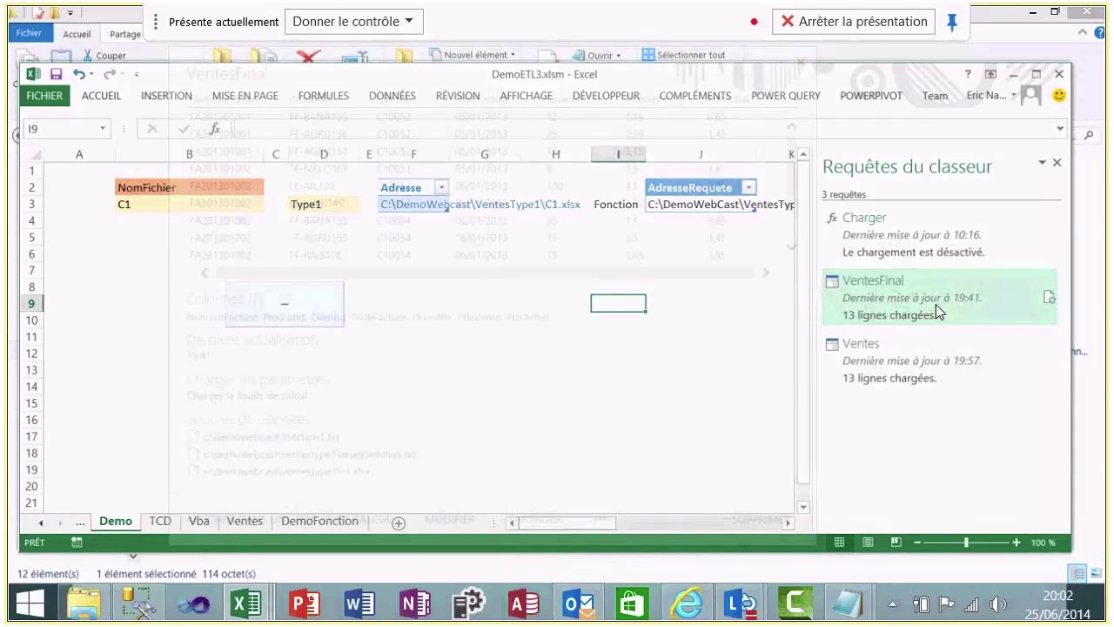
right_click(935, 302)
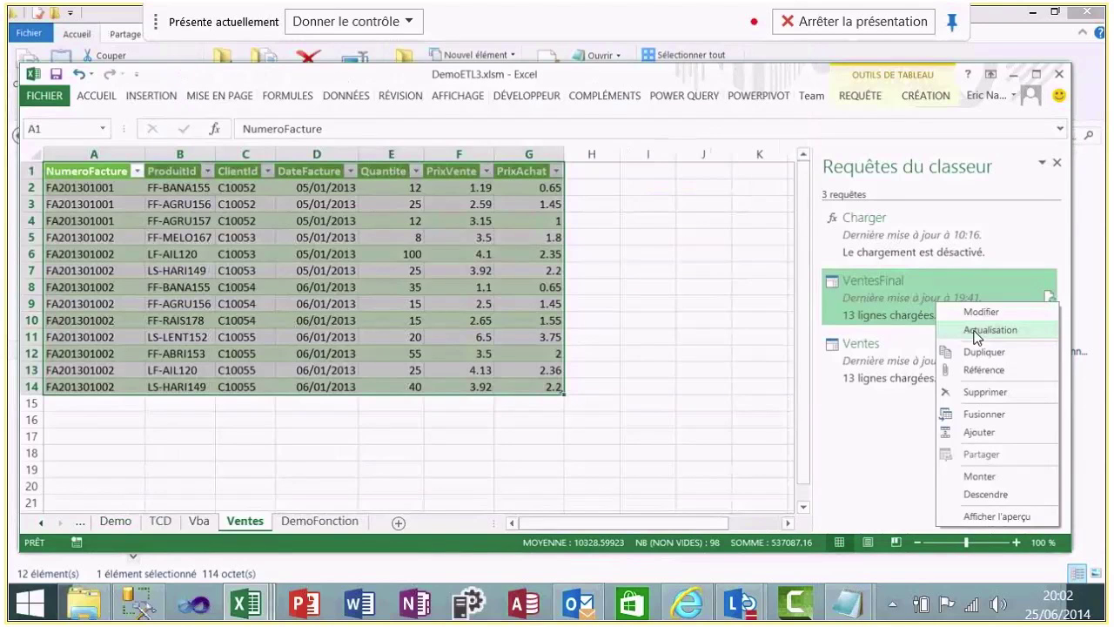
left_click(977, 330)
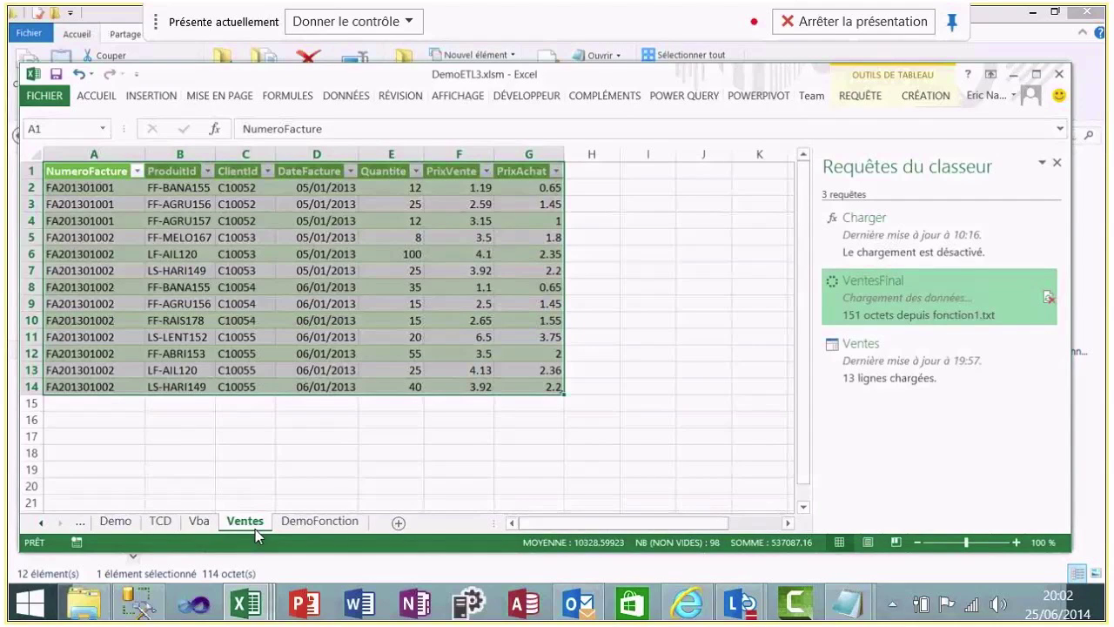
Return to the Demo sheet and check cell I3 together with the full file path under AdresseRequete
left_click(117, 521)
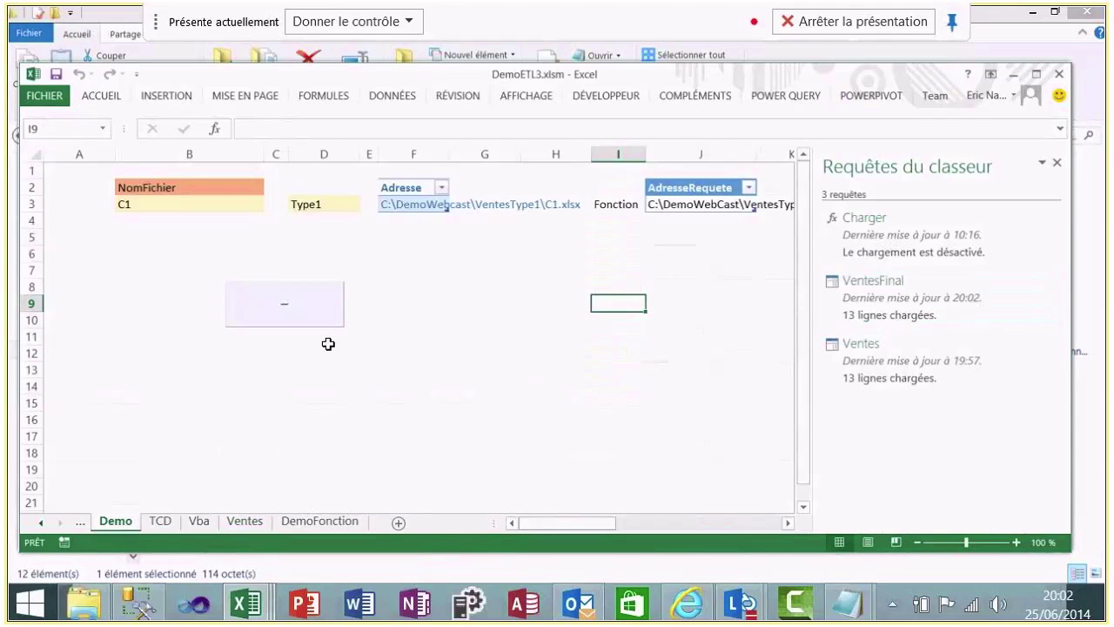
left_click(612, 205)
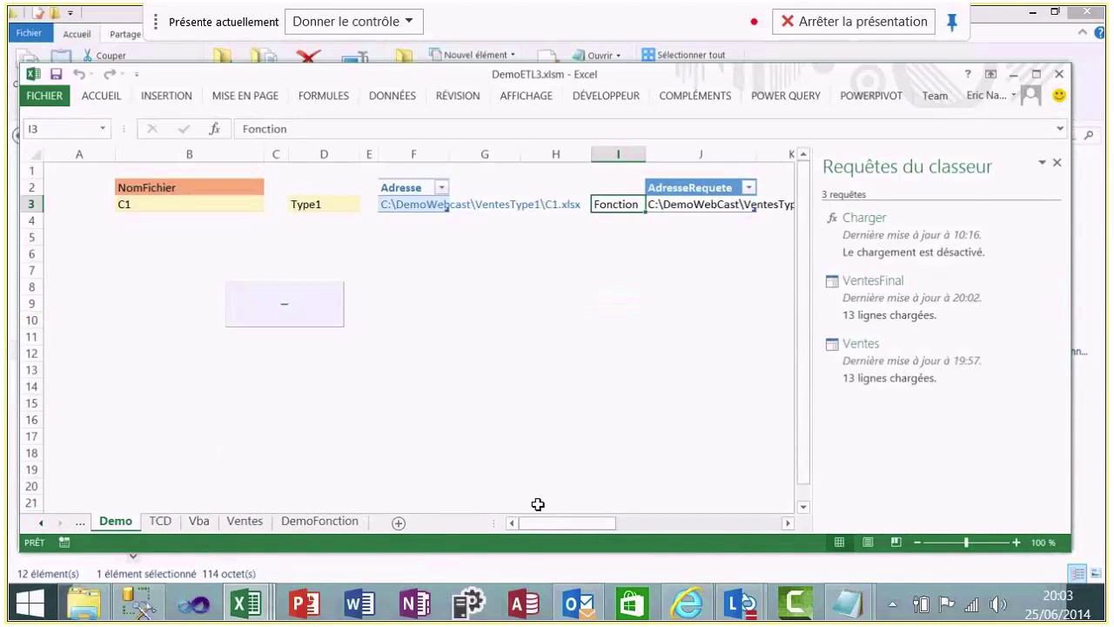
left_click_drag(531, 523, 582, 523)
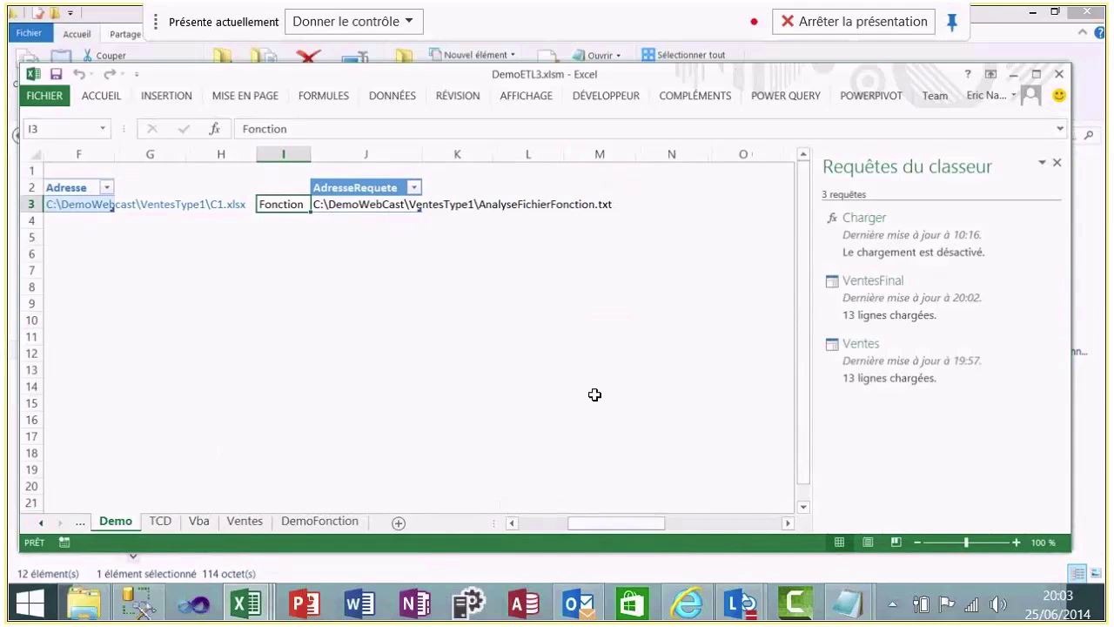
Open the VentesFinal query for editing in the query editor
mouse_move(899, 309)
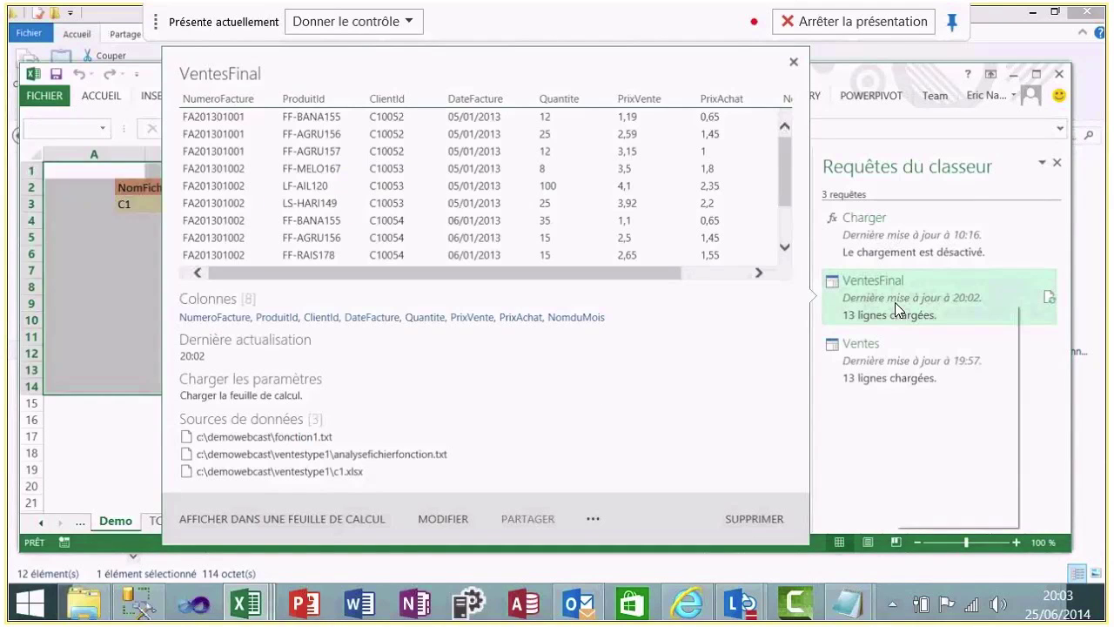
right_click(899, 309)
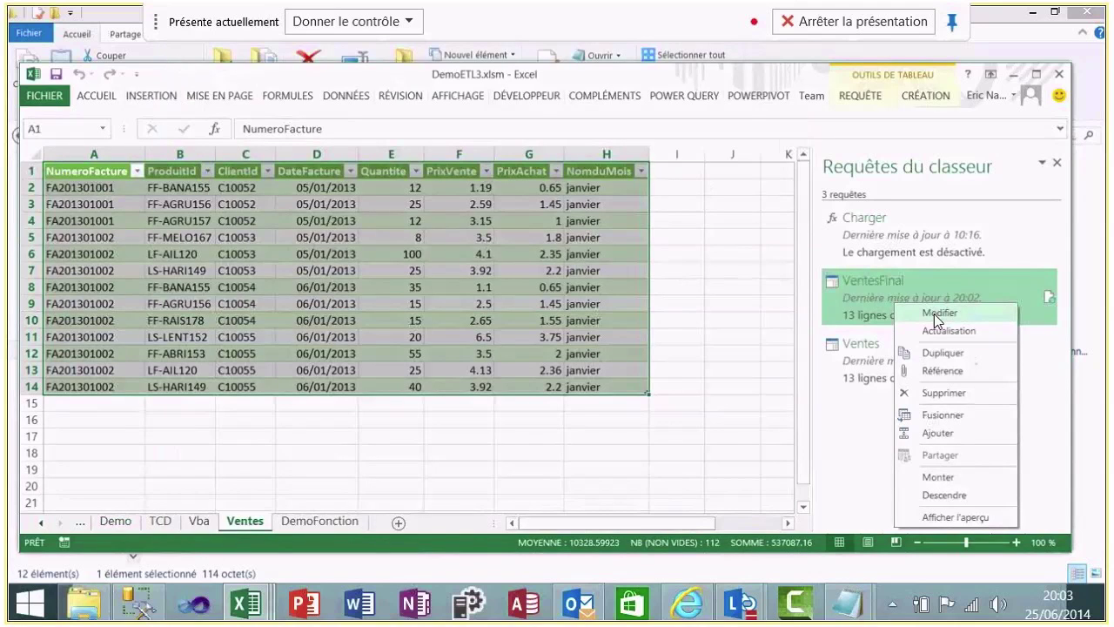
left_click(934, 313)
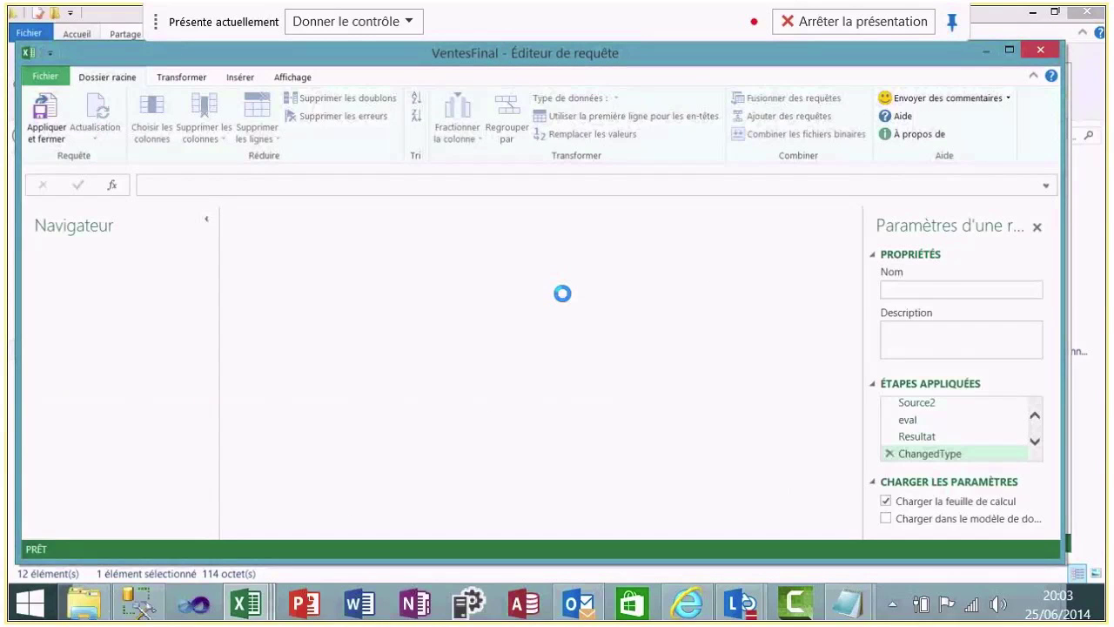
Go through the applied steps from Source to Source2 and examine the query text loaded from the AdresseRequete file
scroll(949, 421, "up", 1)
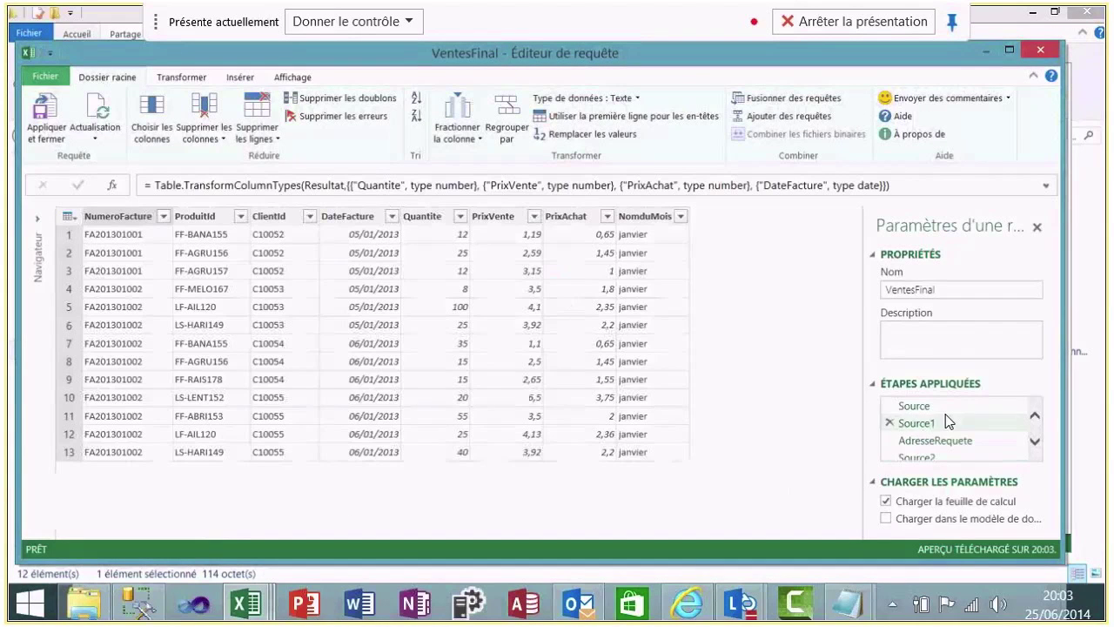
left_click(948, 422)
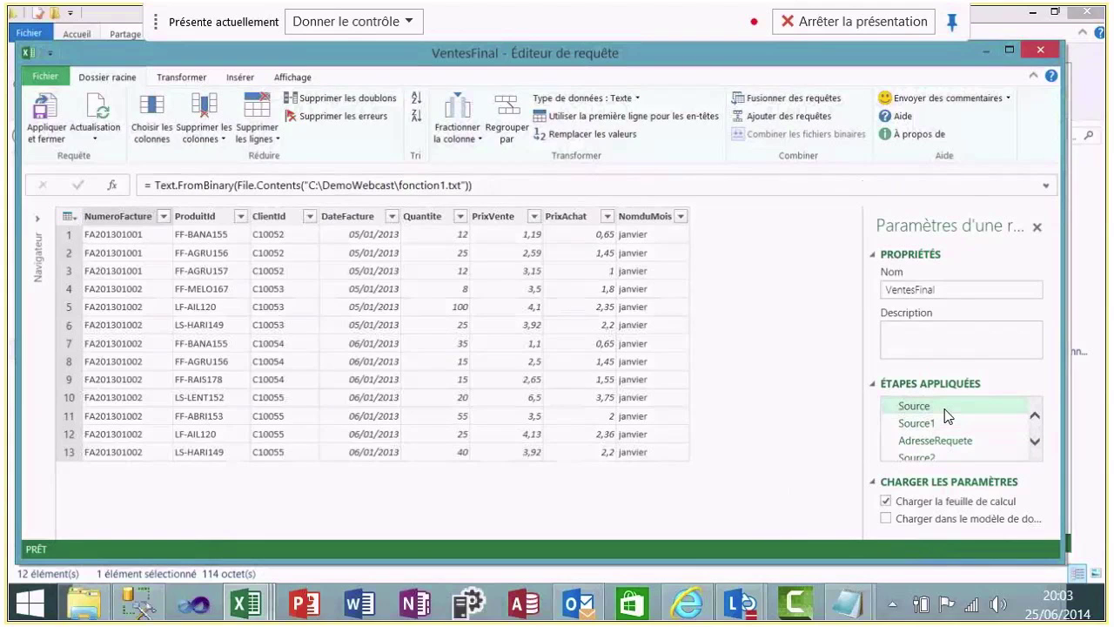
left_click(948, 442)
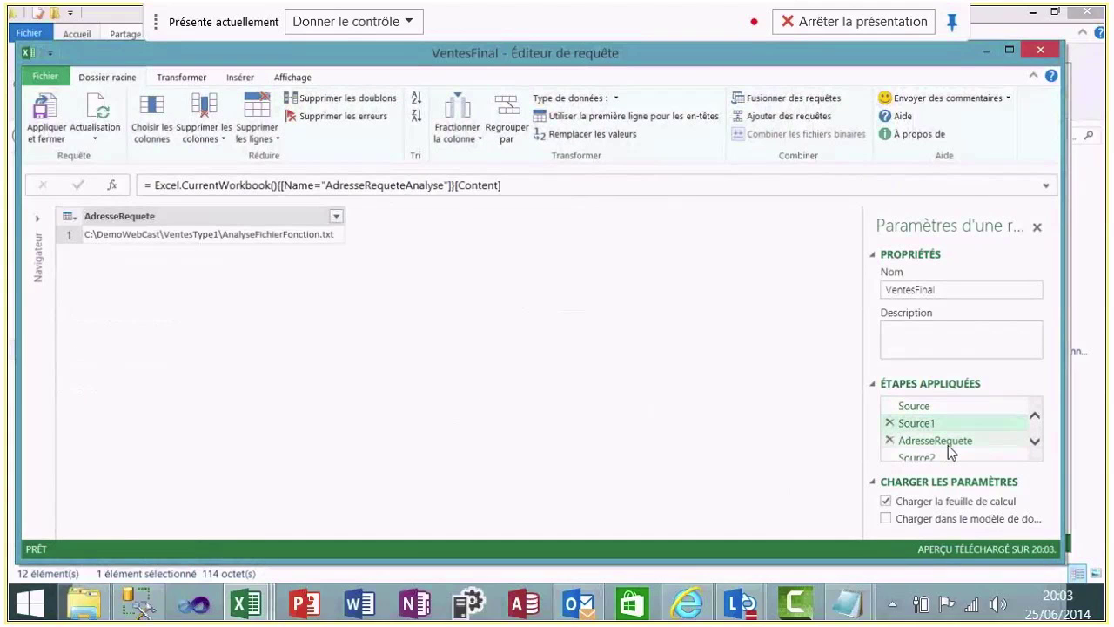
key("Down")
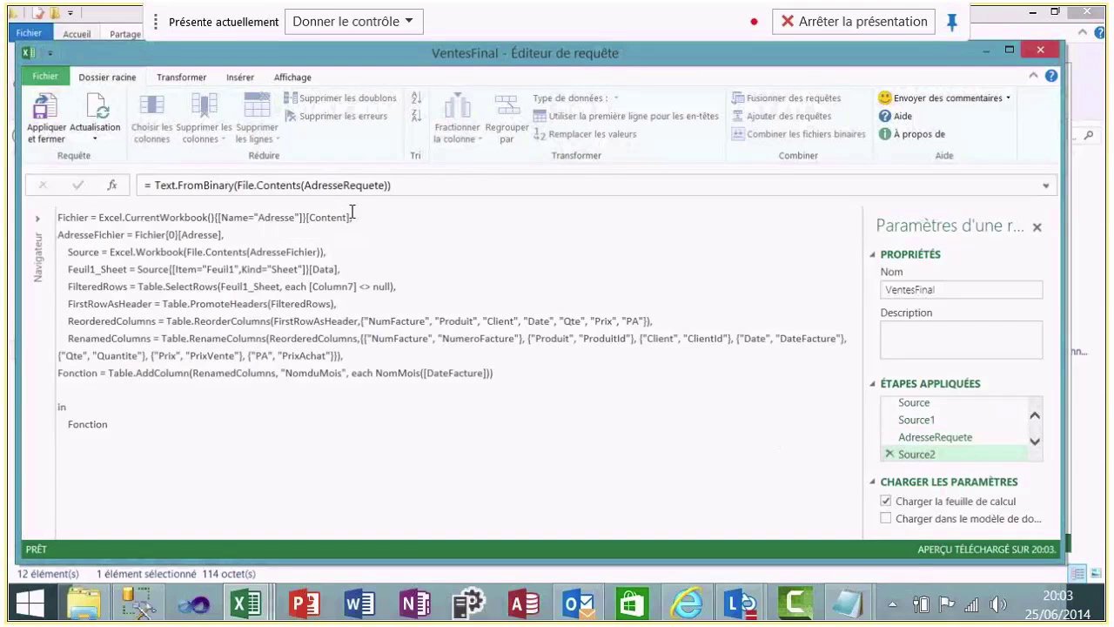
left_click(342, 357)
type(",")
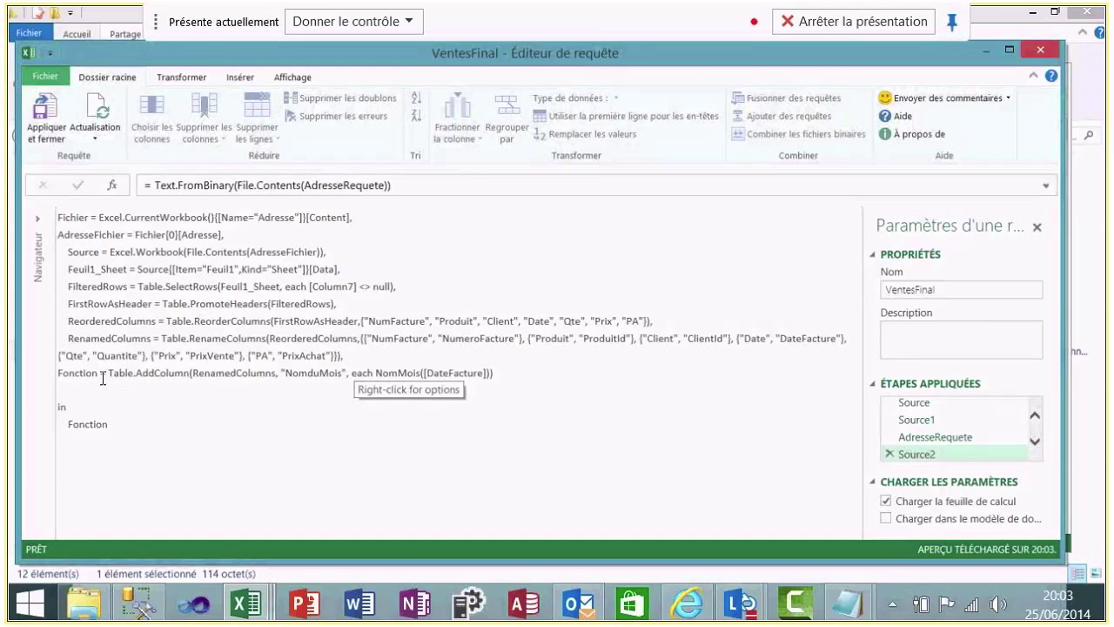
Compare the fonction1.txt function text in Source with Source2 and their concatenation in the eval step, finishing on Source2
left_click(976, 405)
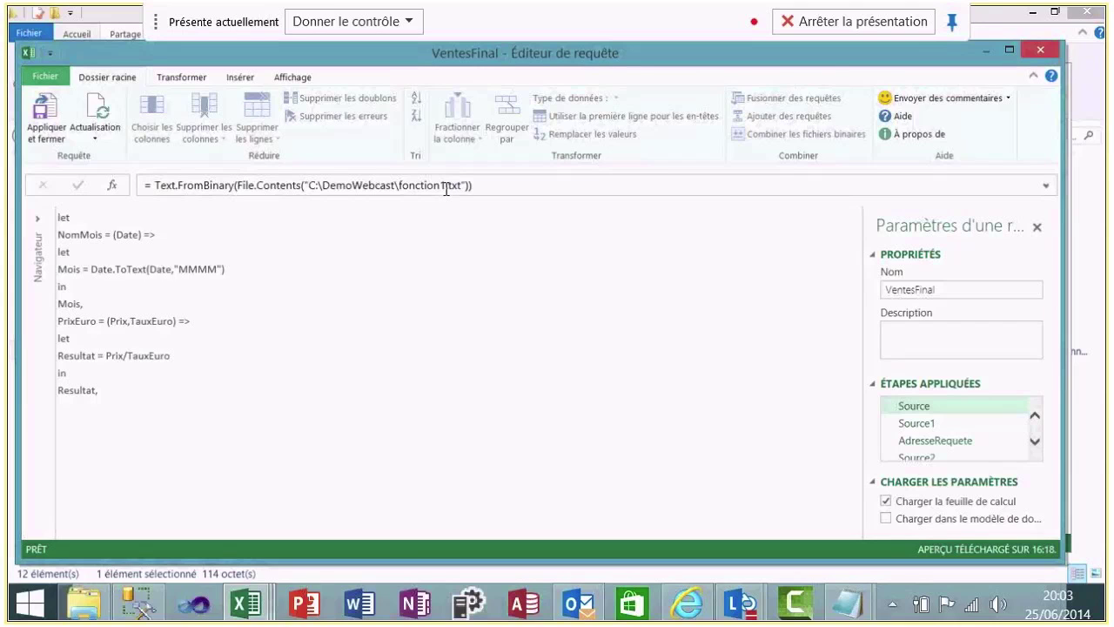
left_click(1035, 441)
left_click(1035, 442)
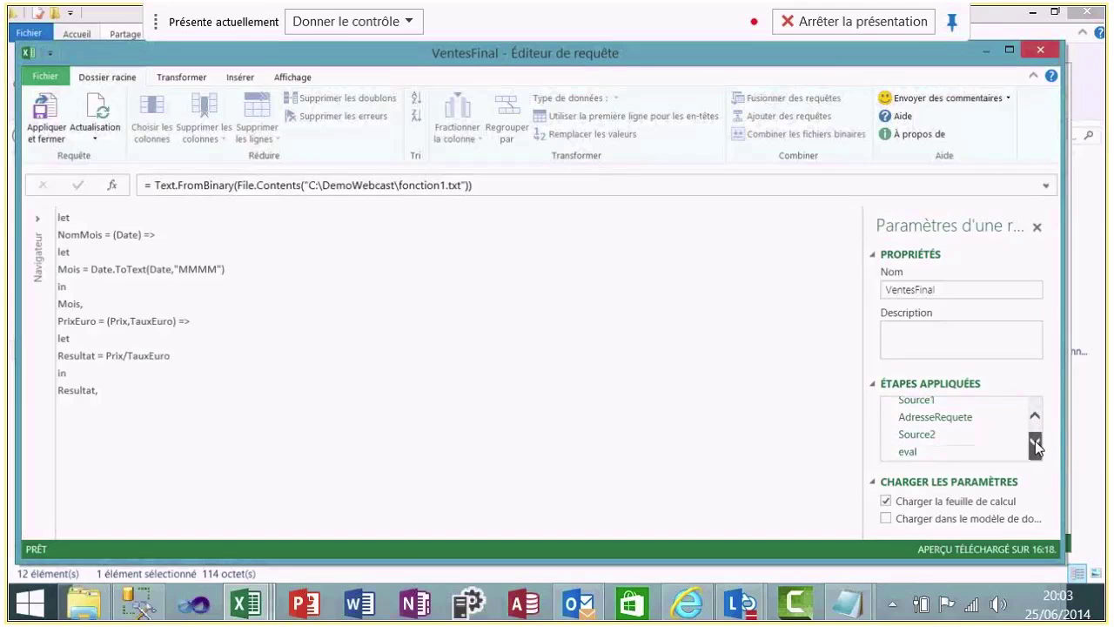
left_click(934, 435)
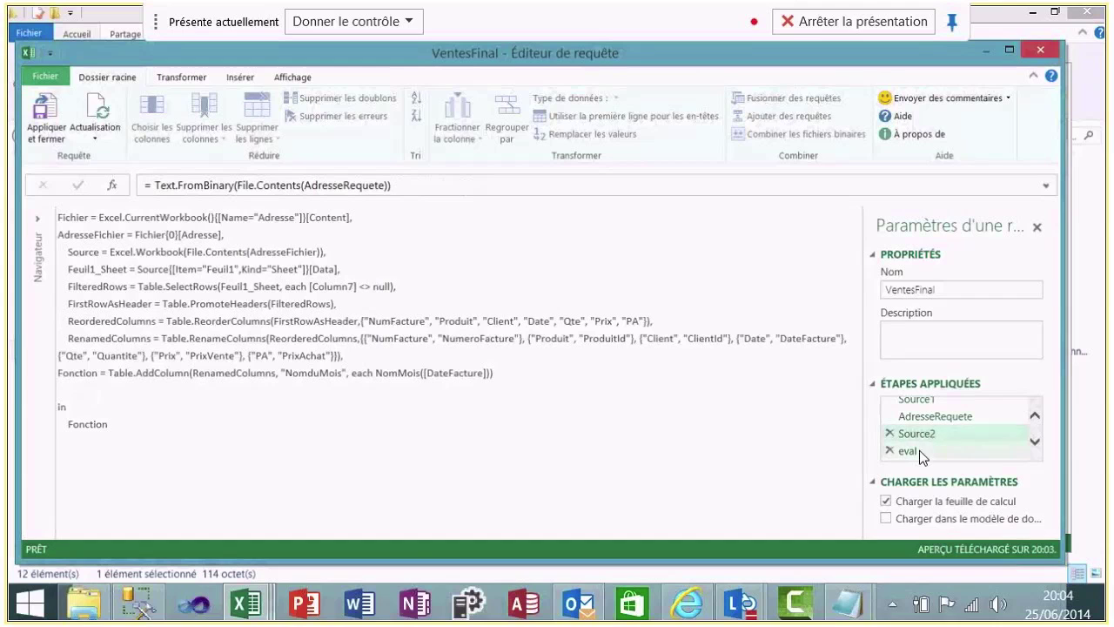
left_click(919, 450)
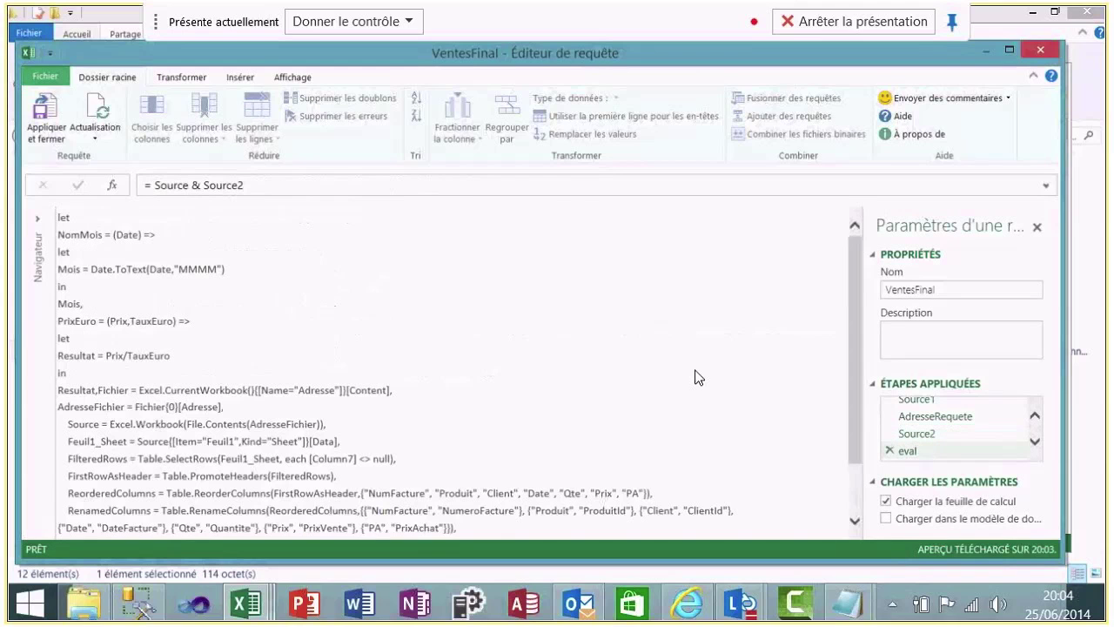
left_click(906, 433)
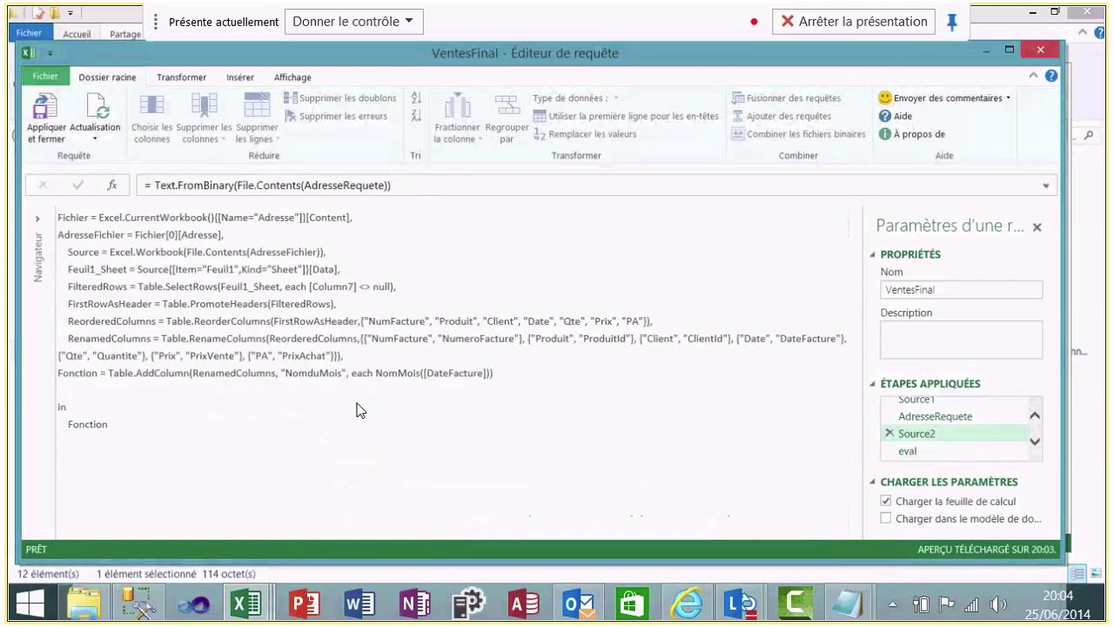